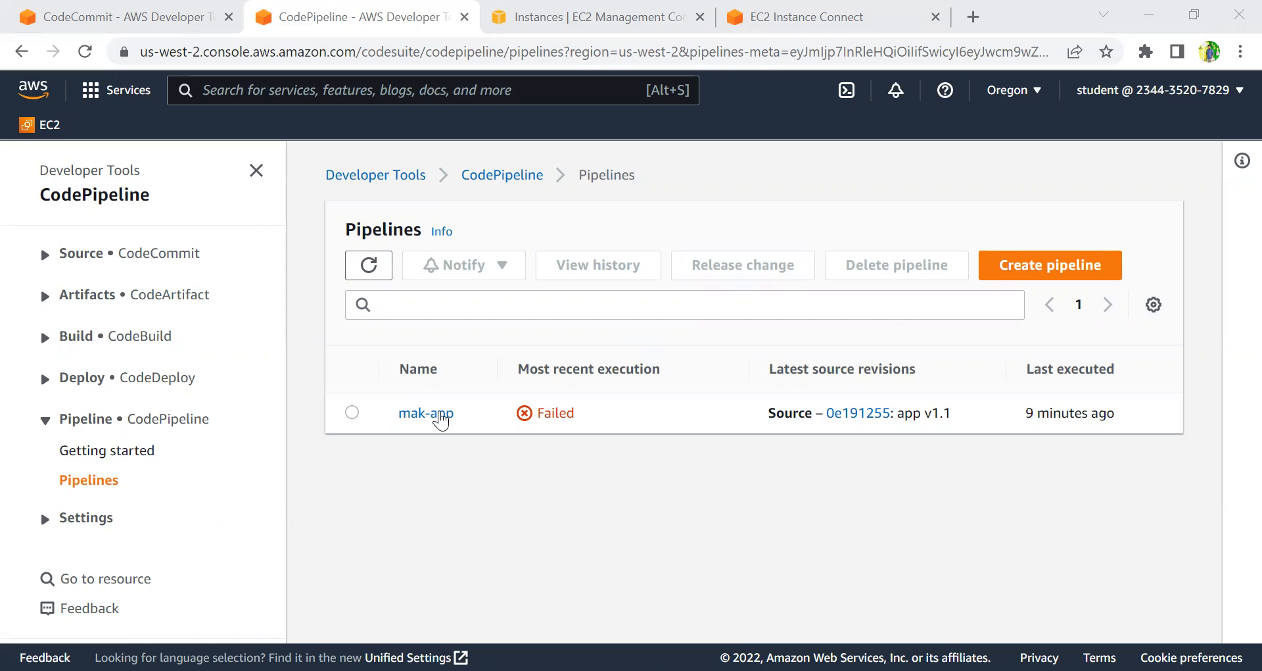
# Step: Open the mak-app pipeline for editing and start editing its Production stage
pyautogui.click(435, 414)
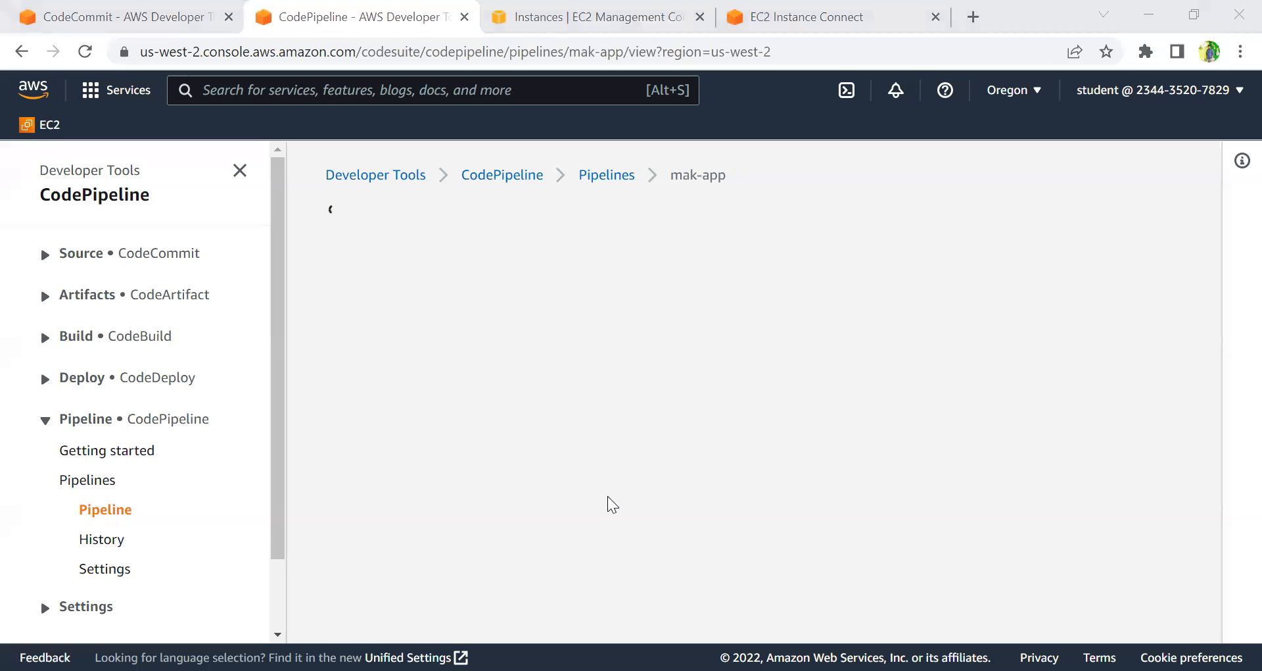
pyautogui.scroll(10, 712, 451)
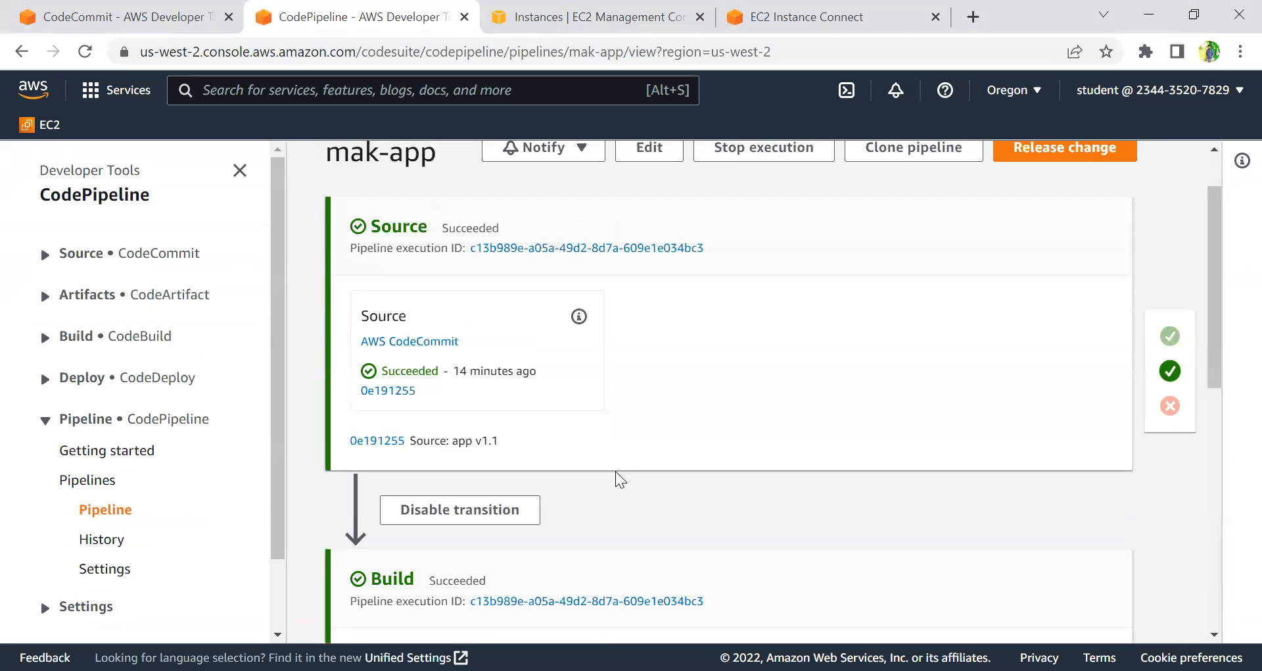
pyautogui.click(658, 230)
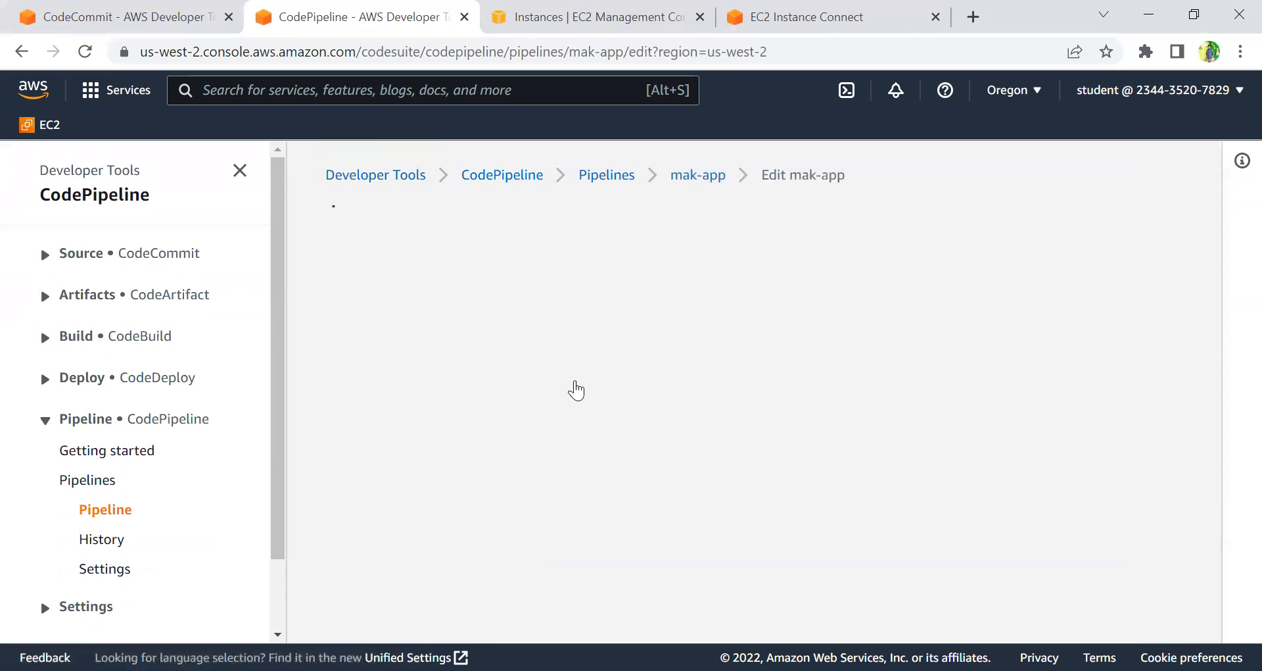
pyautogui.scroll(-5, 524, 508)
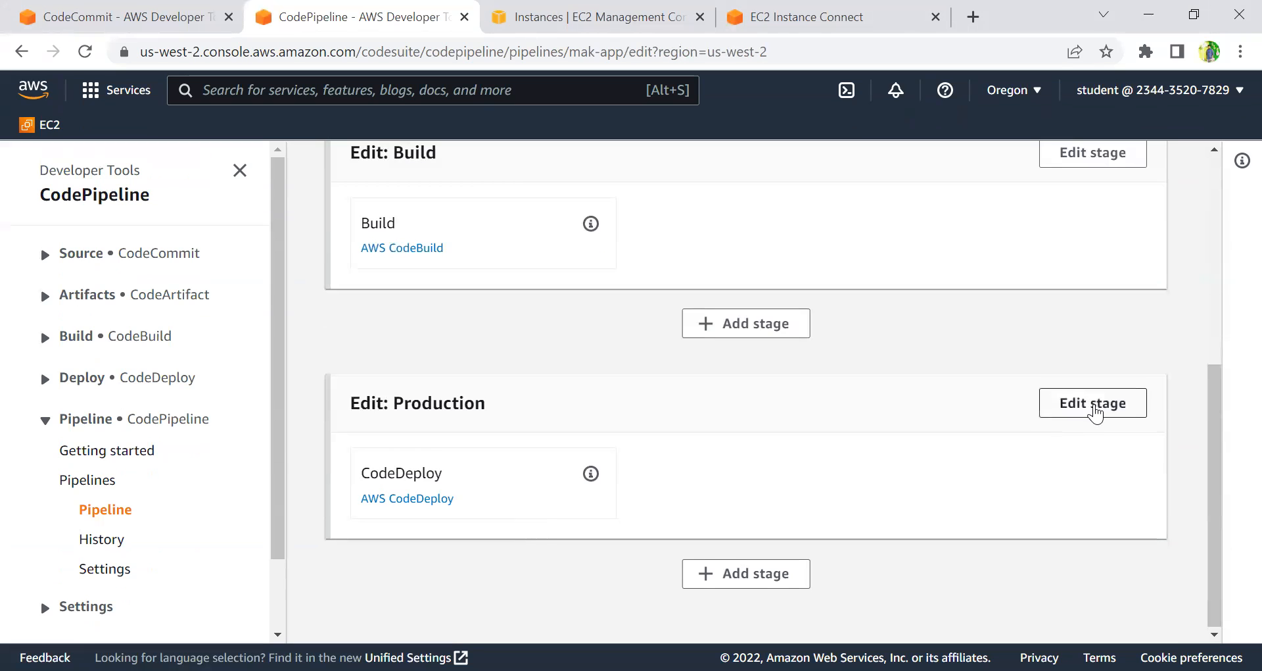
pyautogui.click(1093, 407)
pyautogui.scroll(-2, 695, 464)
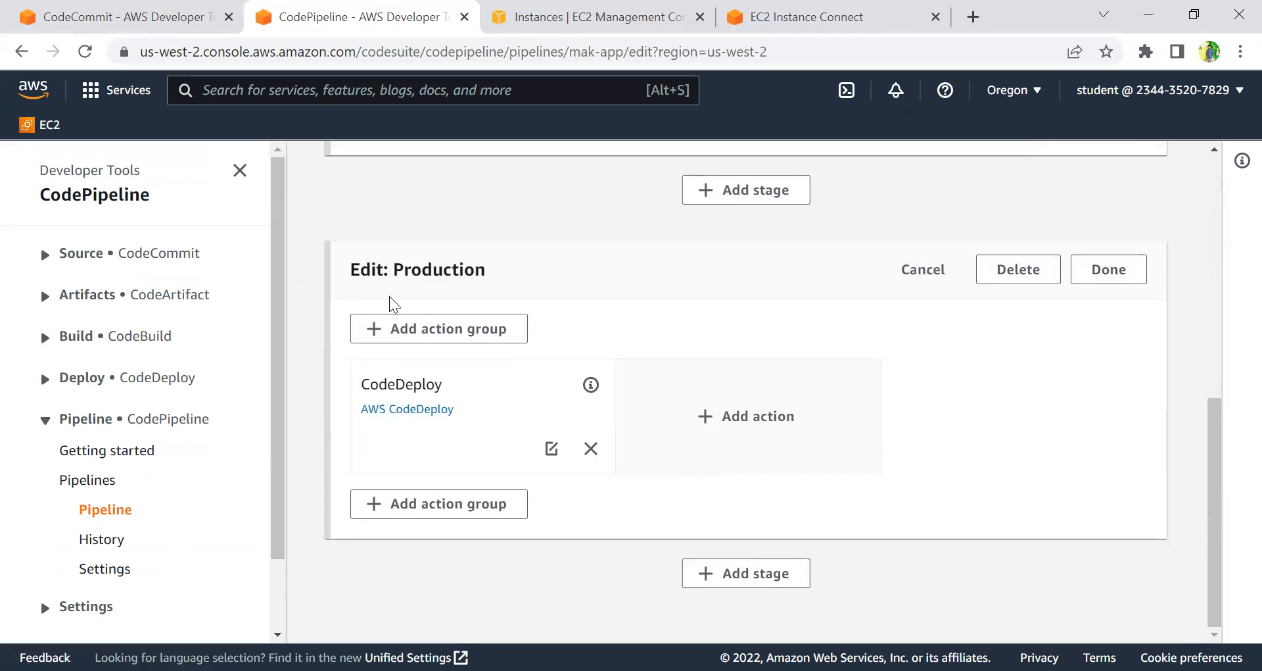
# Step: Set the Production stage's CodeDeploy action to use the blue-green deployment group
pyautogui.click(551, 449)
pyautogui.scroll(-4, 504, 513)
pyautogui.scroll(4, 504, 513)
pyautogui.scroll(-4, 504, 513)
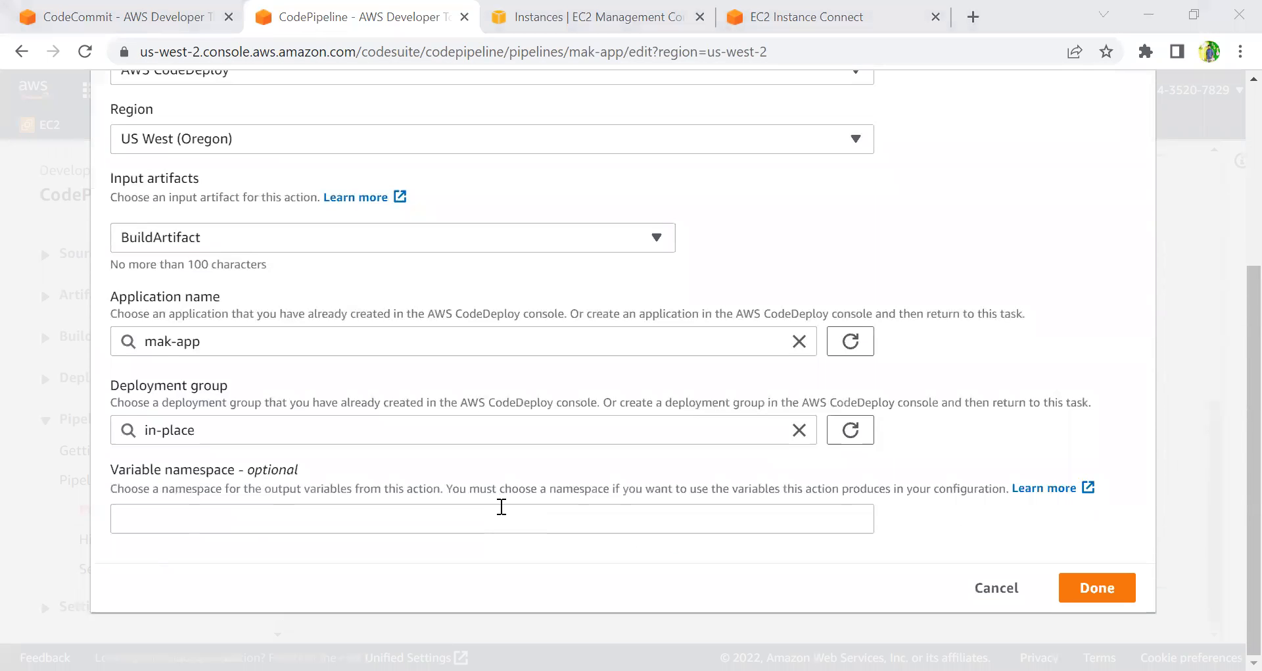
pyautogui.moveTo(241, 428); pyautogui.dragTo(117, 422)
pyautogui.press('BackSpace')
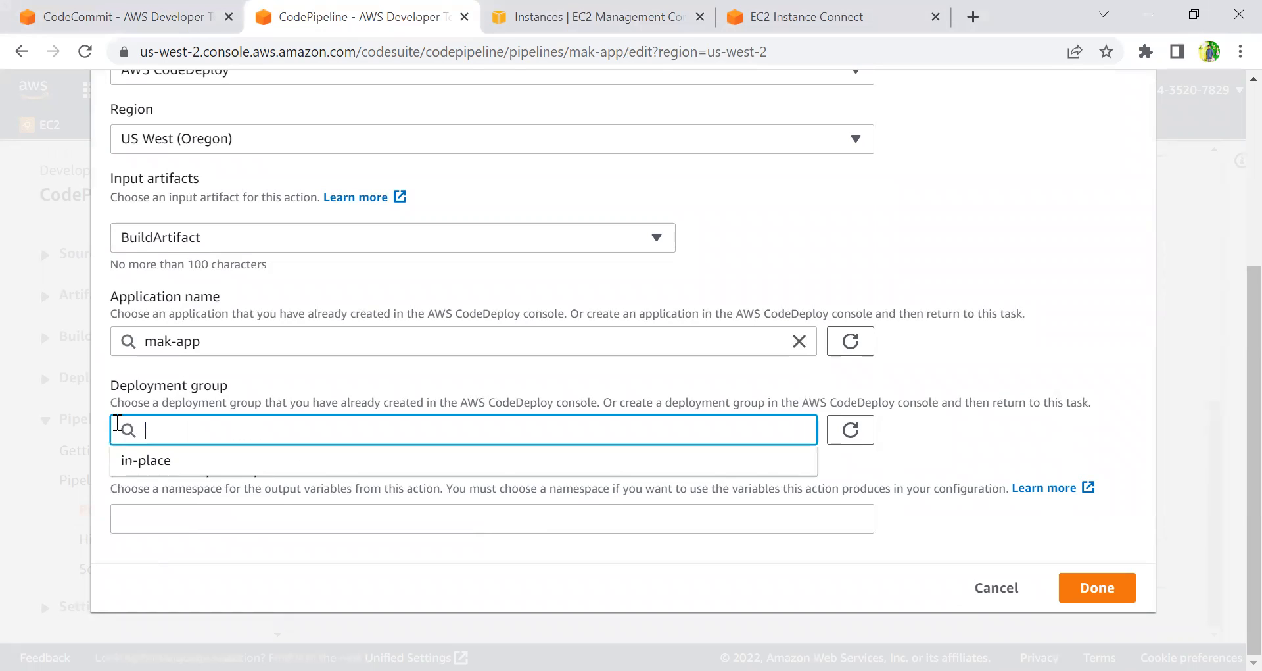
pyautogui.click(163, 503)
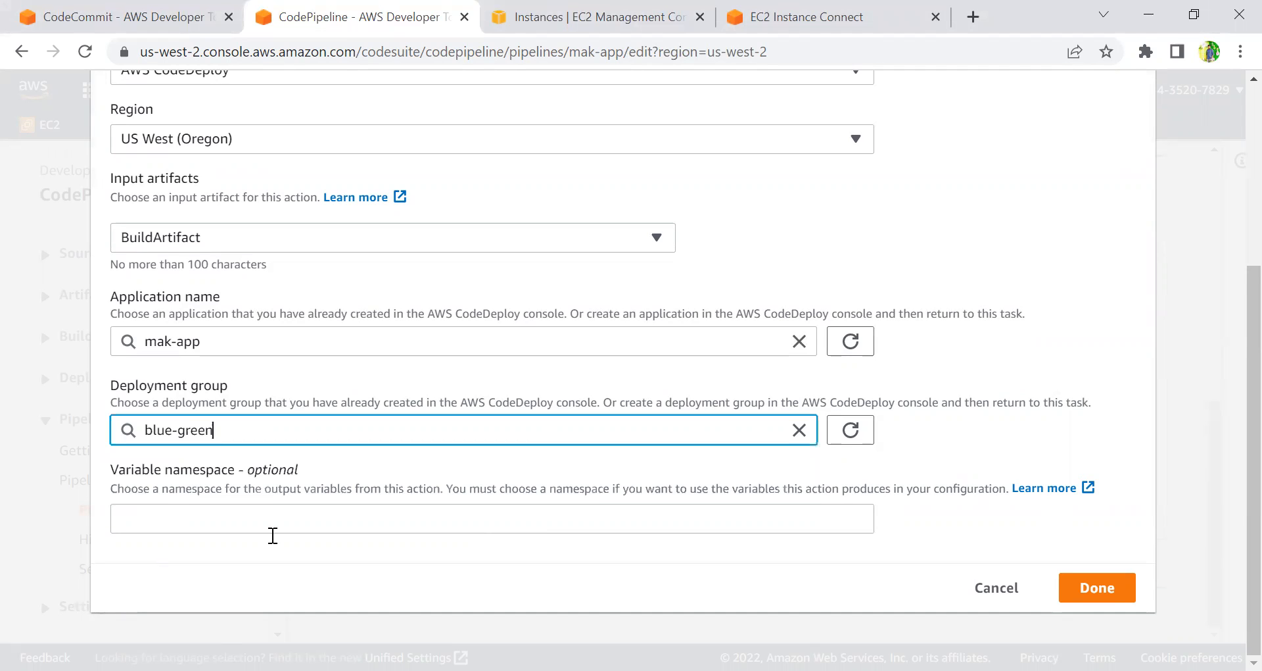
pyautogui.click(1095, 587)
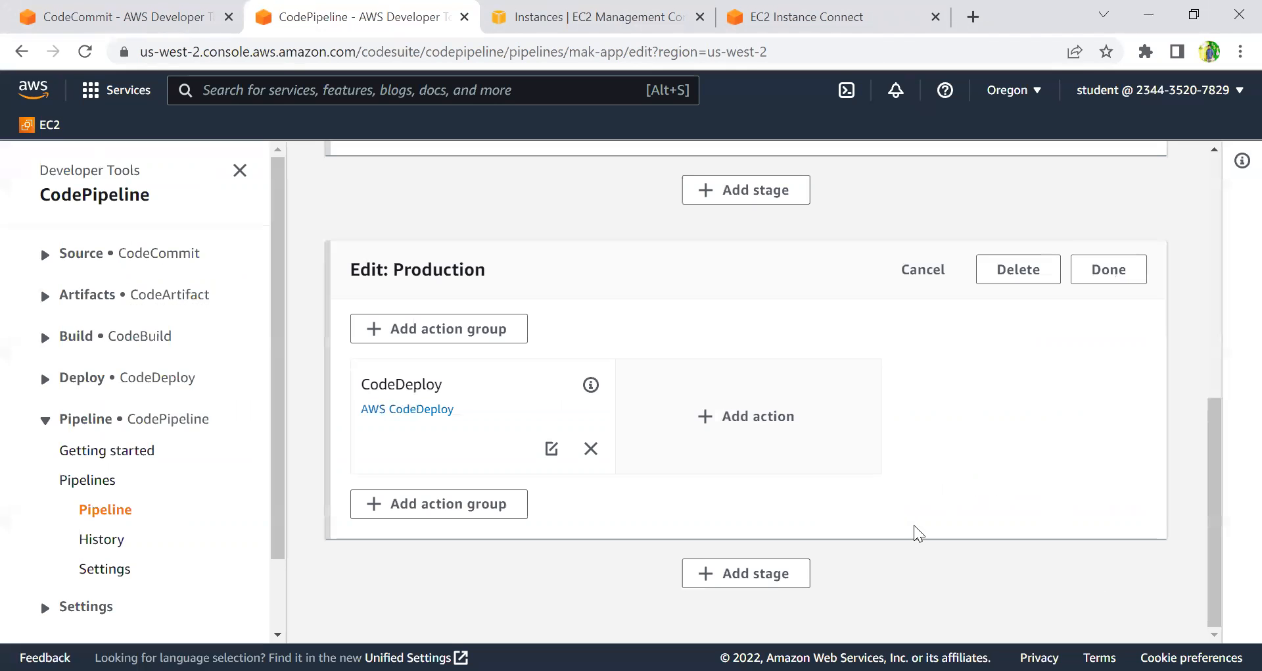
# Step: Save the changes to the mak-app pipeline and confirm the save
pyautogui.scroll(15, 992, 550)
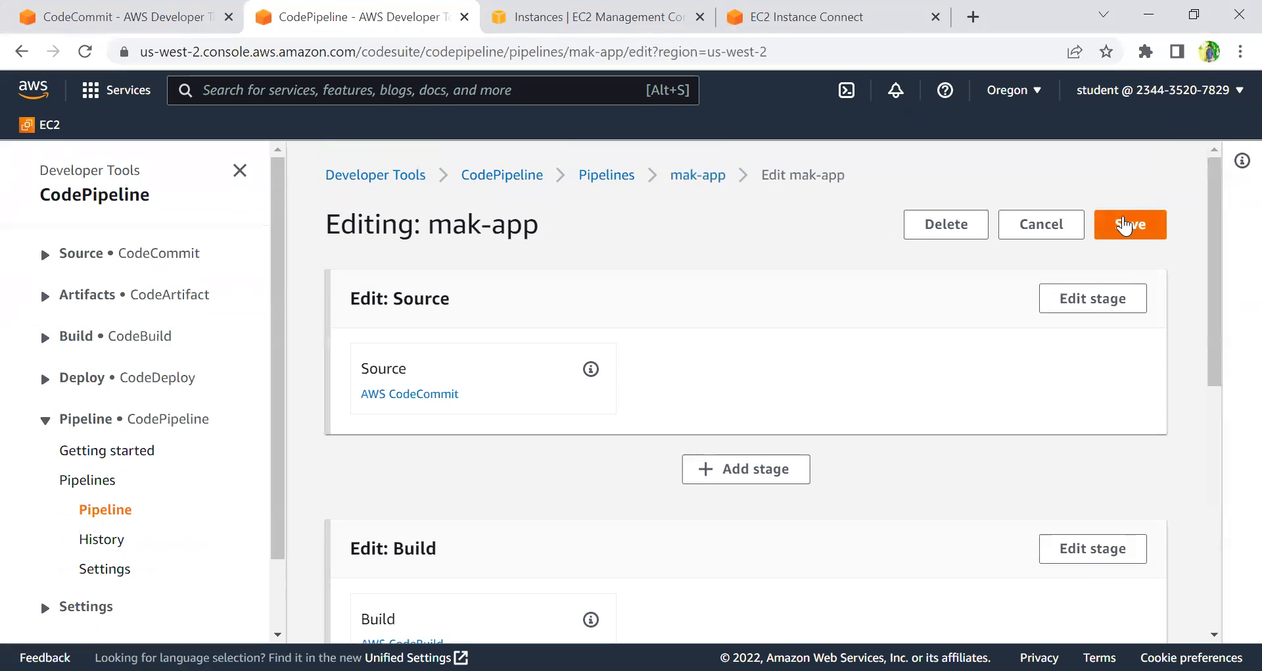
pyautogui.click(1130, 224)
pyautogui.click(864, 438)
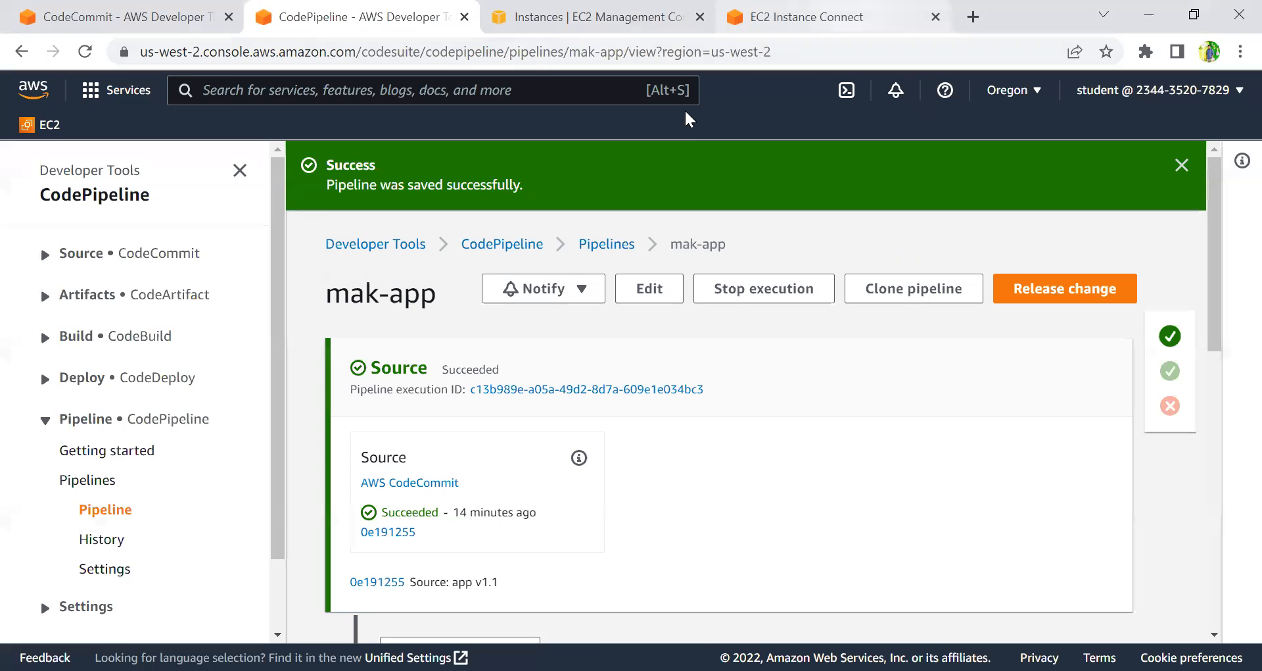
# Step: Switch to the EC2 Instance Connect terminal, clear its screen and change to the home directory
pyautogui.hotkey('ctrl', '4')
pyautogui.write('clear')
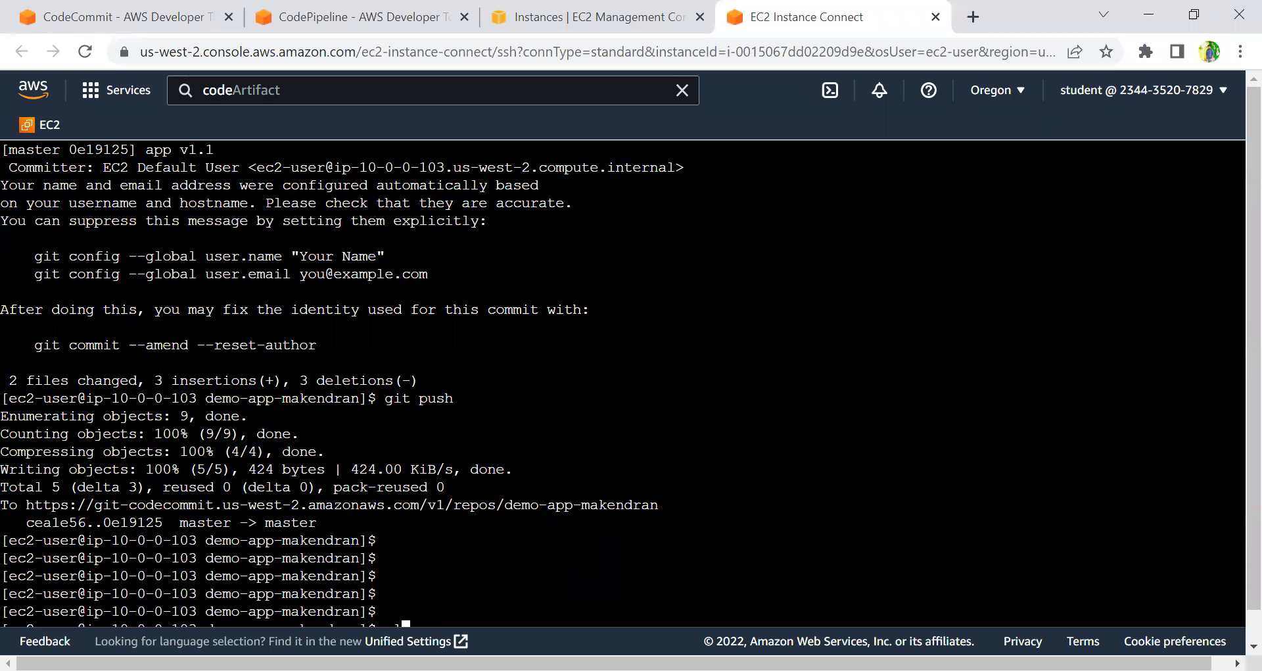
pyautogui.press('Return')
pyautogui.press('Return')
pyautogui.press('Return')
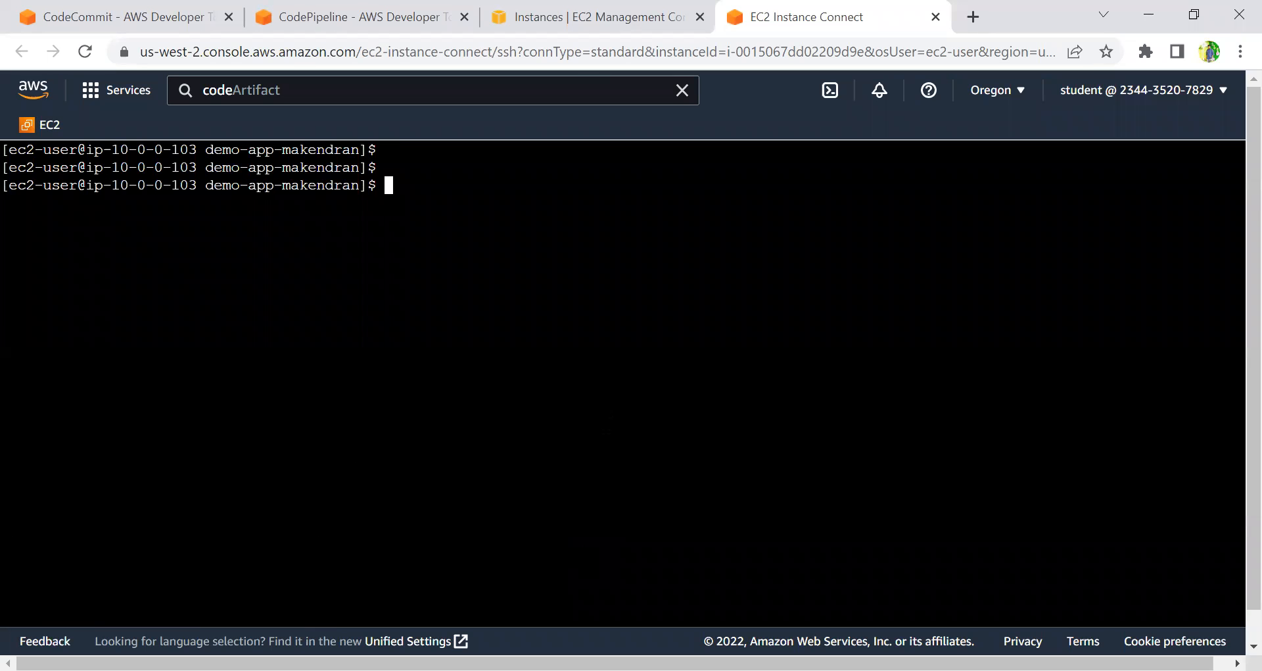
pyautogui.write('cd')
pyautogui.press('Return')
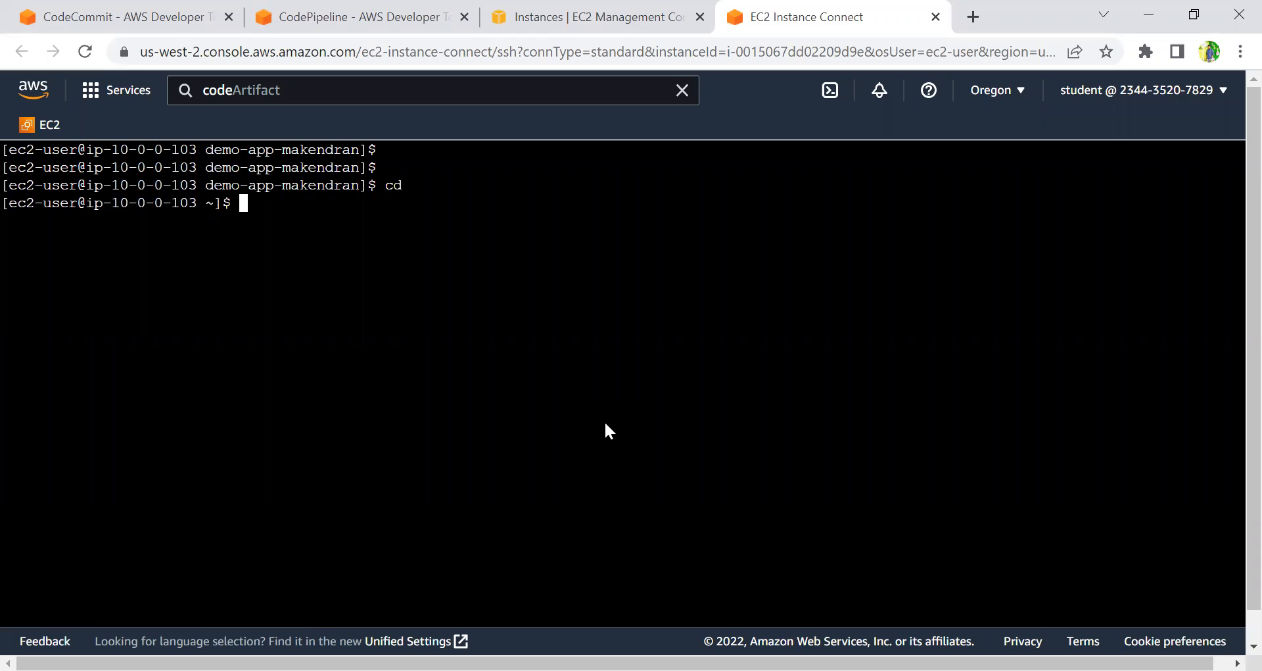
# Step: Try to copy commit/v1_2. recursively into the demo-app repository directory
pyautogui.write('cp -R commit/v1.2/')
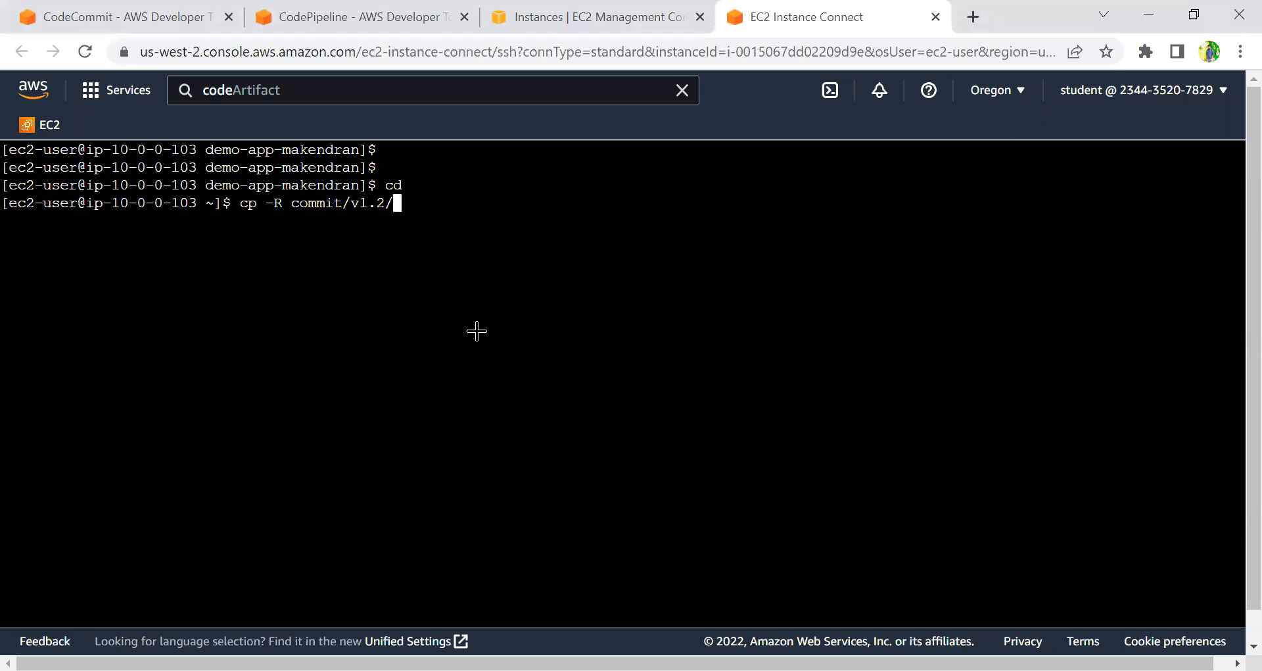
pyautogui.press('BackSpace')
pyautogui.write('.')
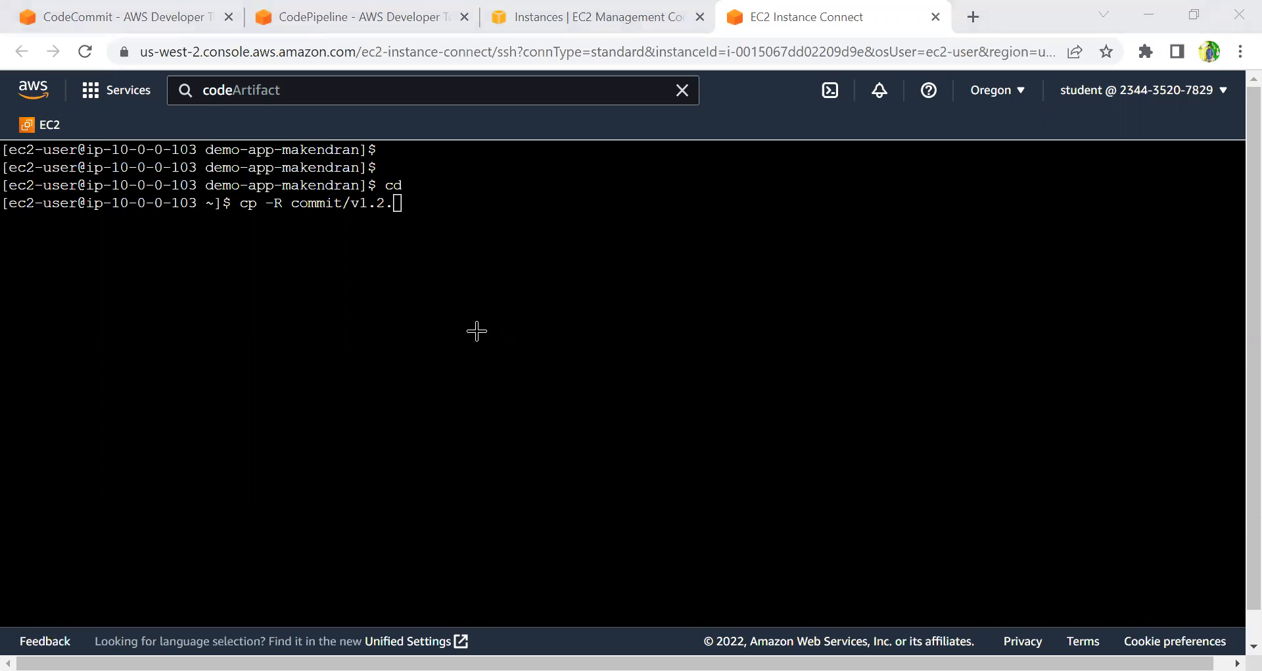
pyautogui.press('Left')
pyautogui.press('Left')
pyautogui.press('BackSpace')
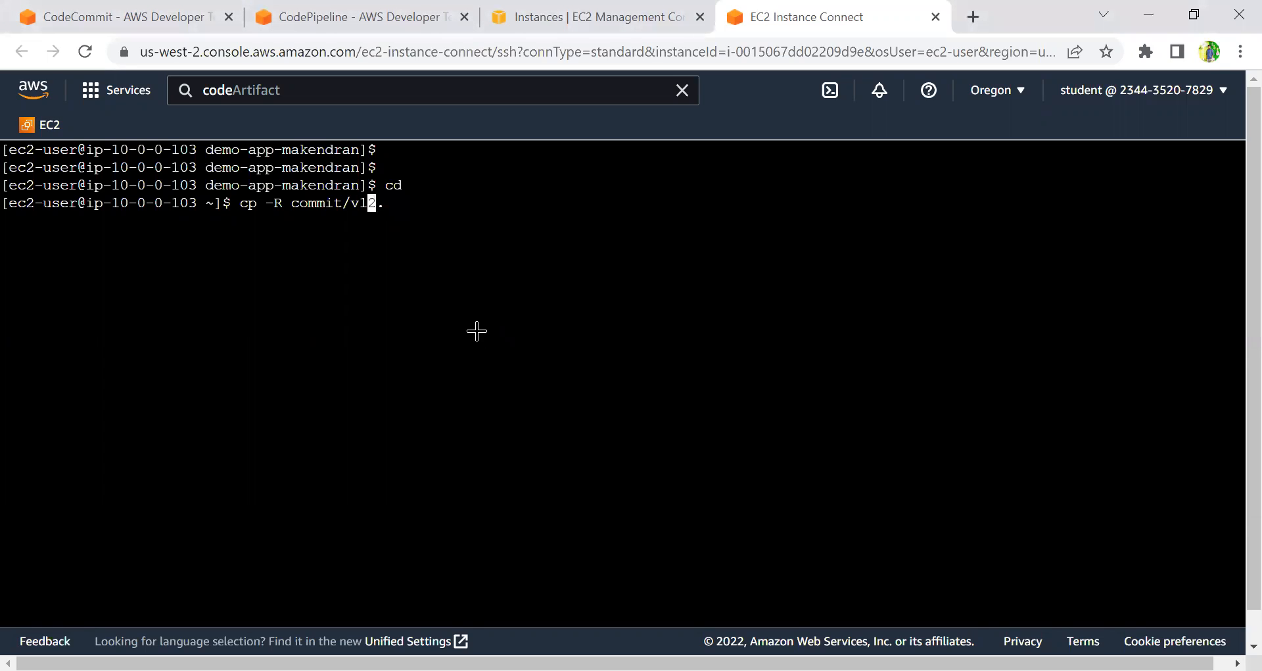
pyautogui.write('_')
pyautogui.press('Right')
pyautogui.press('Right')
pyautogui.hotkey('alt', 'Tab')
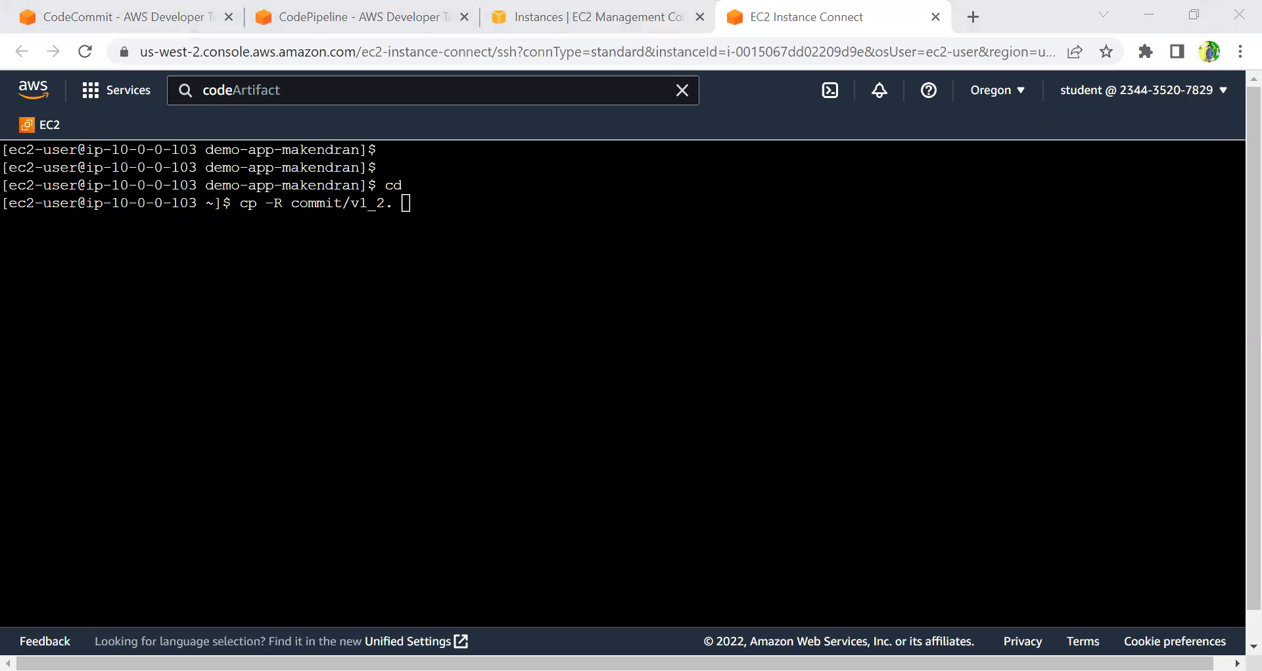
pyautogui.hotkey('alt', 'Tab')
pyautogui.write('demo-')
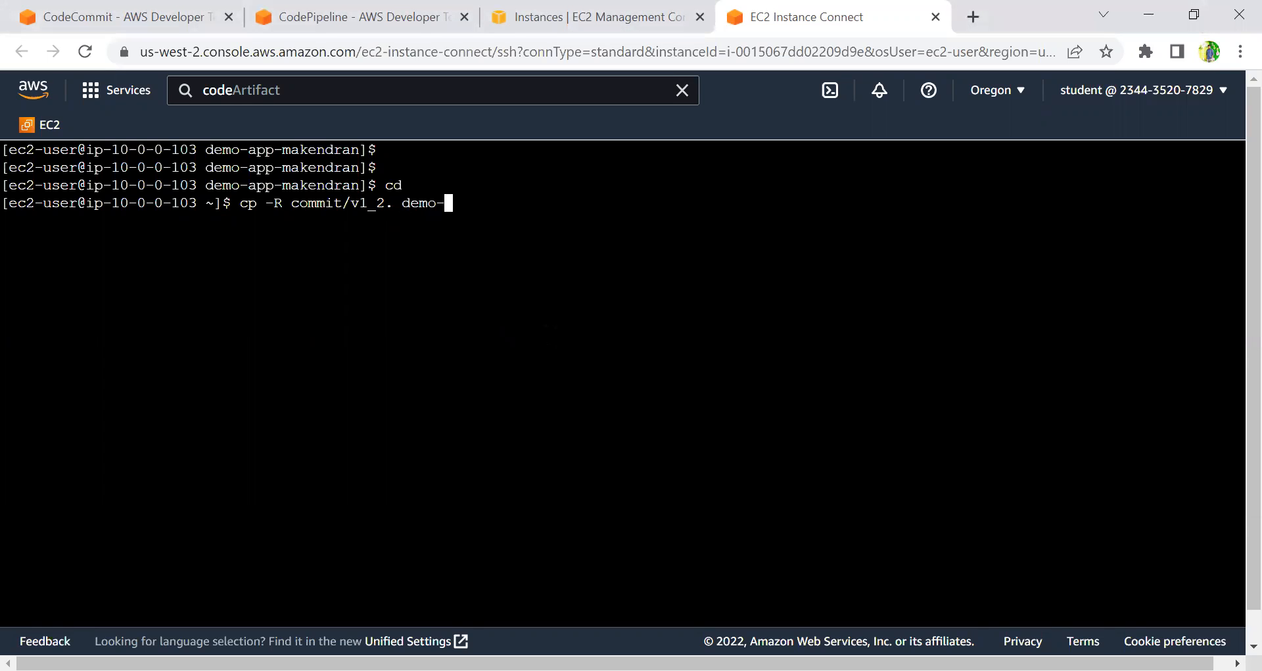
pyautogui.write('app-m')
pyautogui.press('Tab')
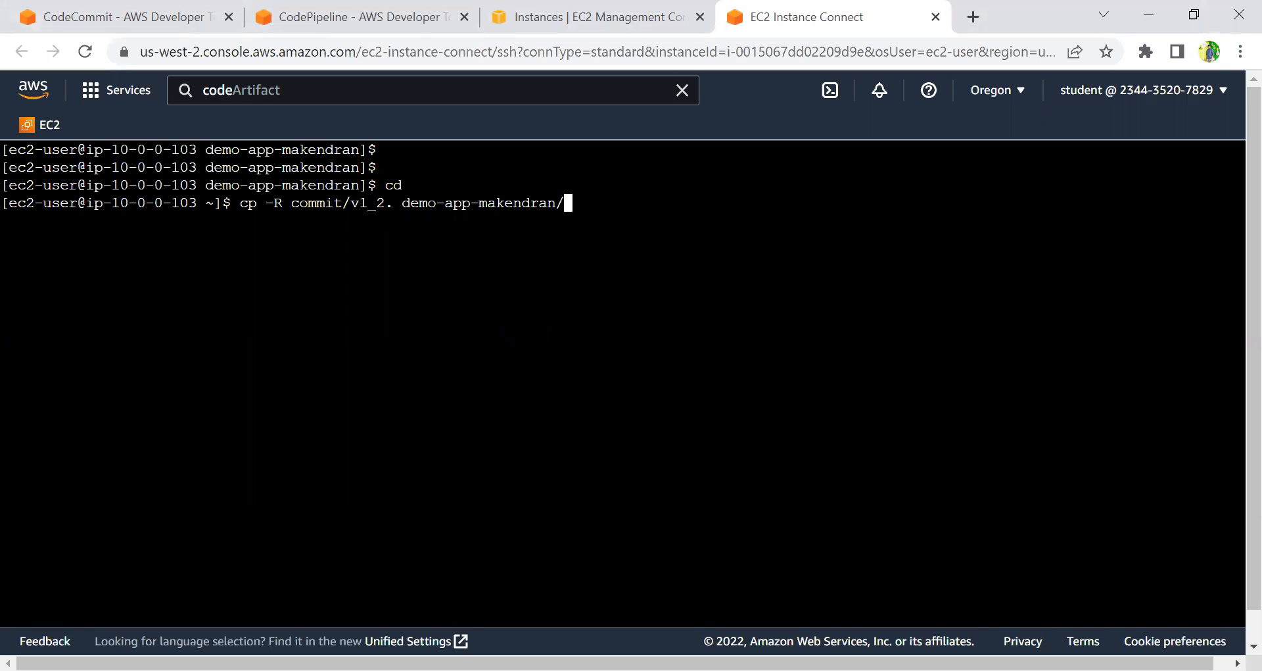
pyautogui.hotkey('alt', 'Tab')
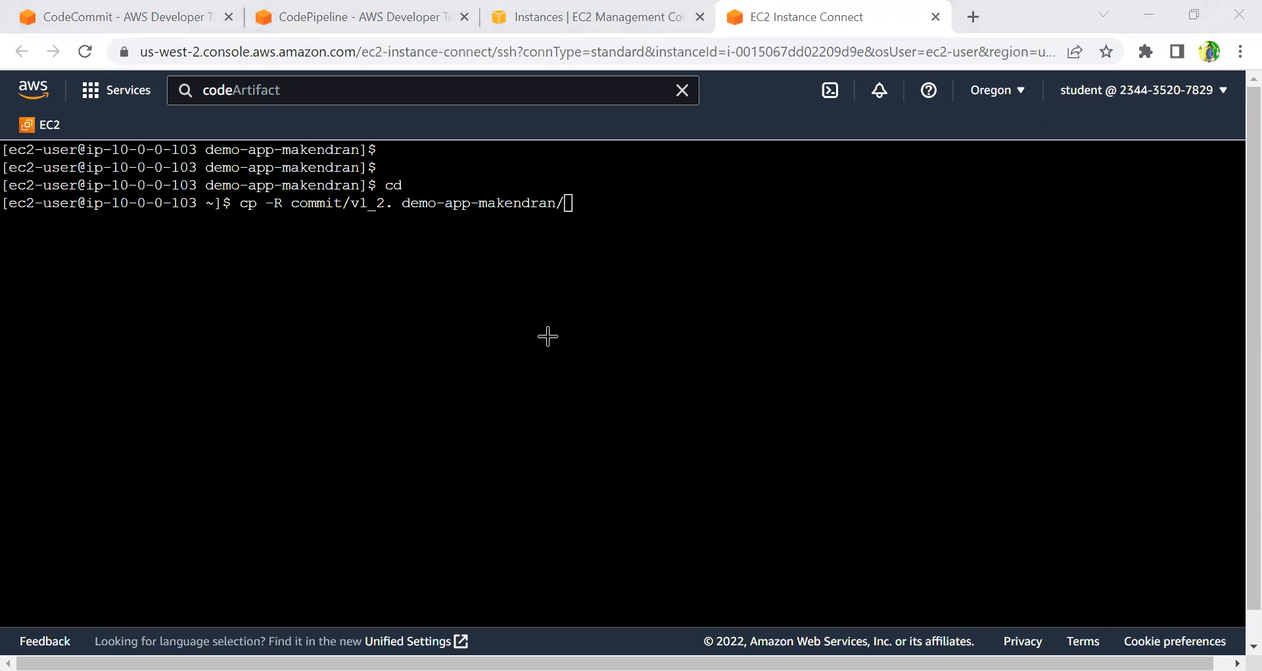
pyautogui.hotkey('alt', 'Tab')
pyautogui.press('Return')
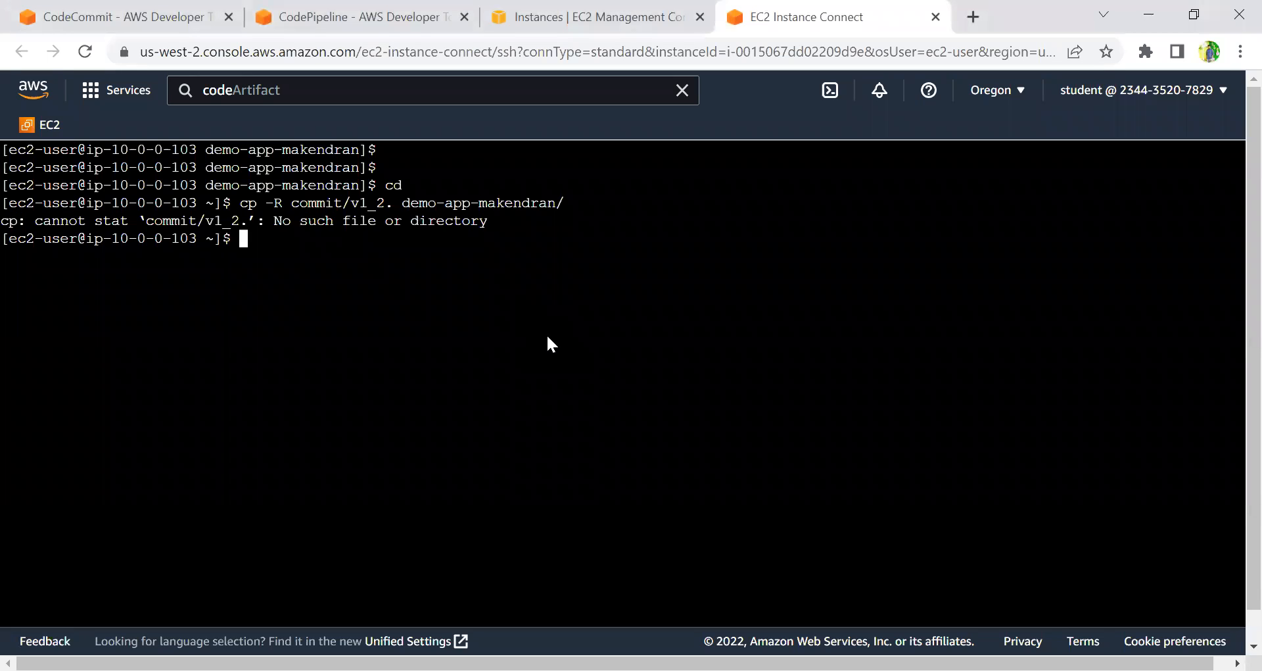
# Step: Correct the source folder name to commits in the previous copy command and run it again
pyautogui.hotkey('alt', 'Tab')
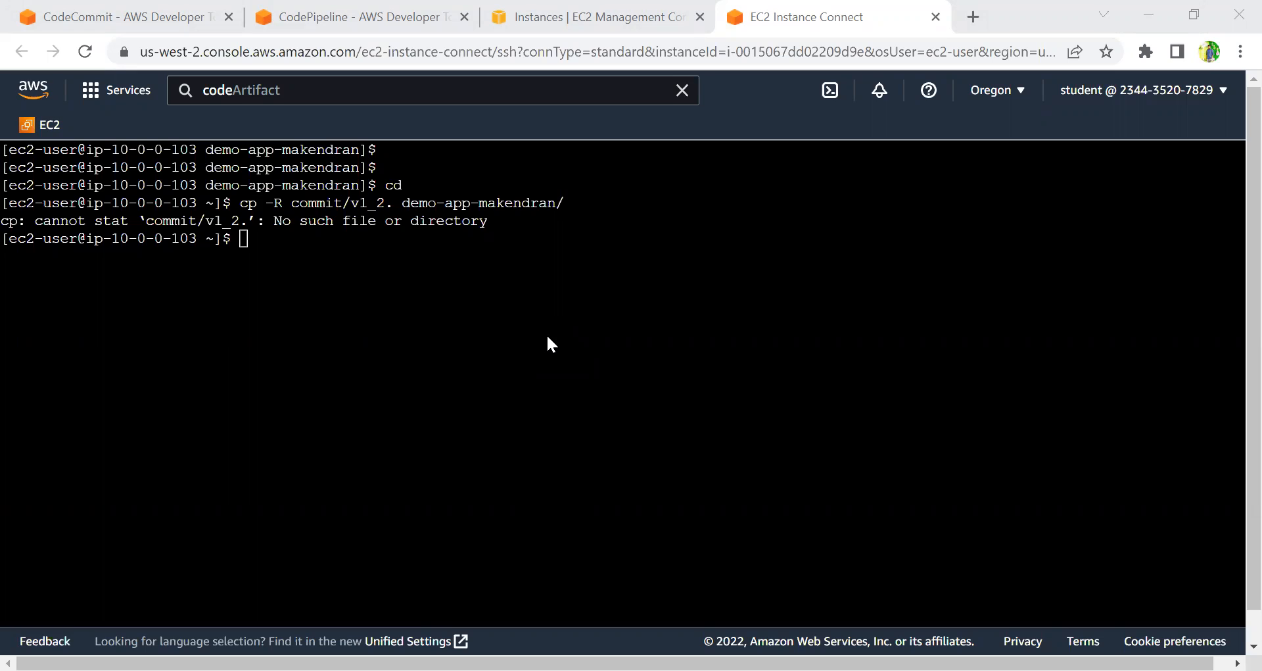
pyautogui.press('Up')
pyautogui.press('Left')
pyautogui.press('Left')
pyautogui.press('Left')
pyautogui.press('Left')
pyautogui.press('Left')
pyautogui.press('Left')
pyautogui.press('Left')
pyautogui.press('Left')
pyautogui.press('Left')
pyautogui.press('Left')
pyautogui.press('Left')
pyautogui.press('Left')
pyautogui.press('Left')
pyautogui.press('Left')
pyautogui.press('Left')
pyautogui.press('Left')
pyautogui.press('Left')
pyautogui.press('Left')
pyautogui.press('Left')
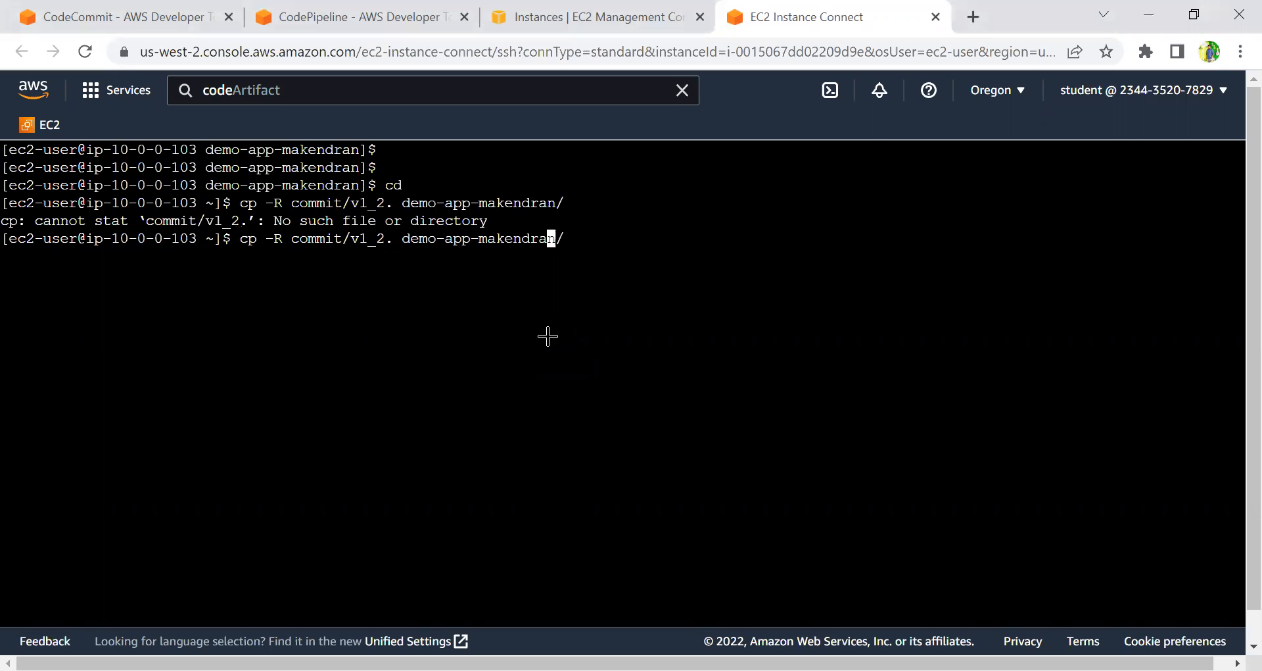
pyautogui.press('Left')
pyautogui.press('Left')
pyautogui.press('Left')
pyautogui.press('Left')
pyautogui.press('Left')
pyautogui.press('Left')
pyautogui.press('Left')
pyautogui.write('s')
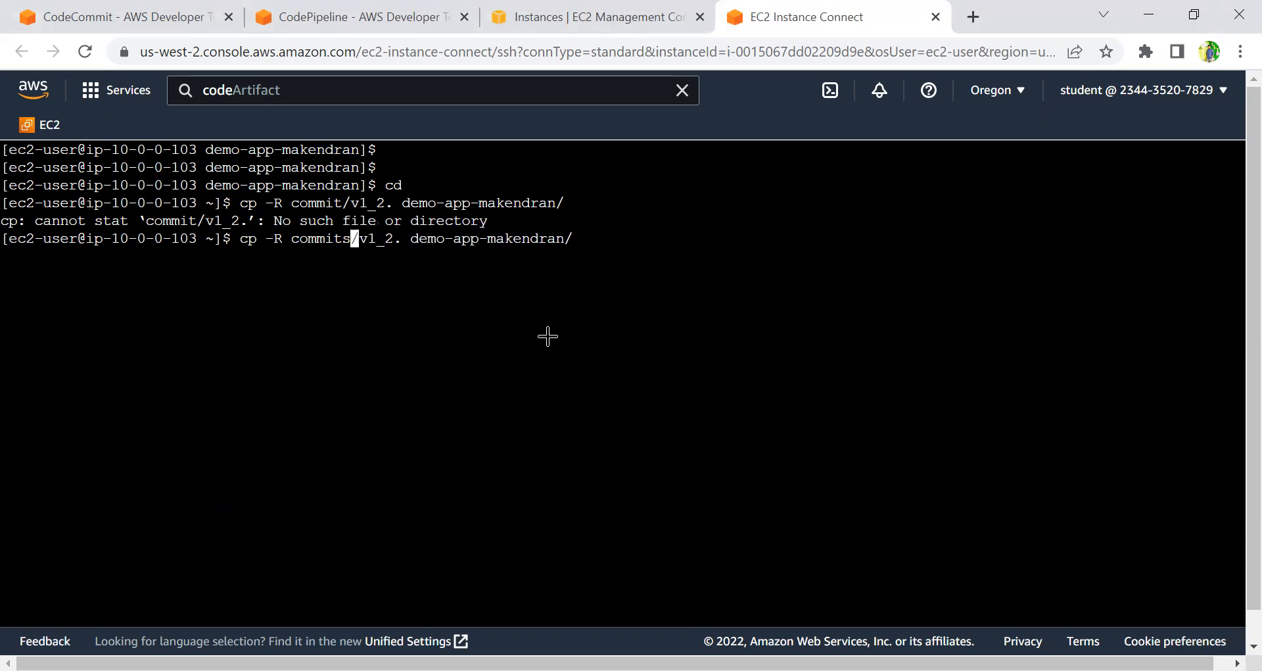
pyautogui.press('Return')
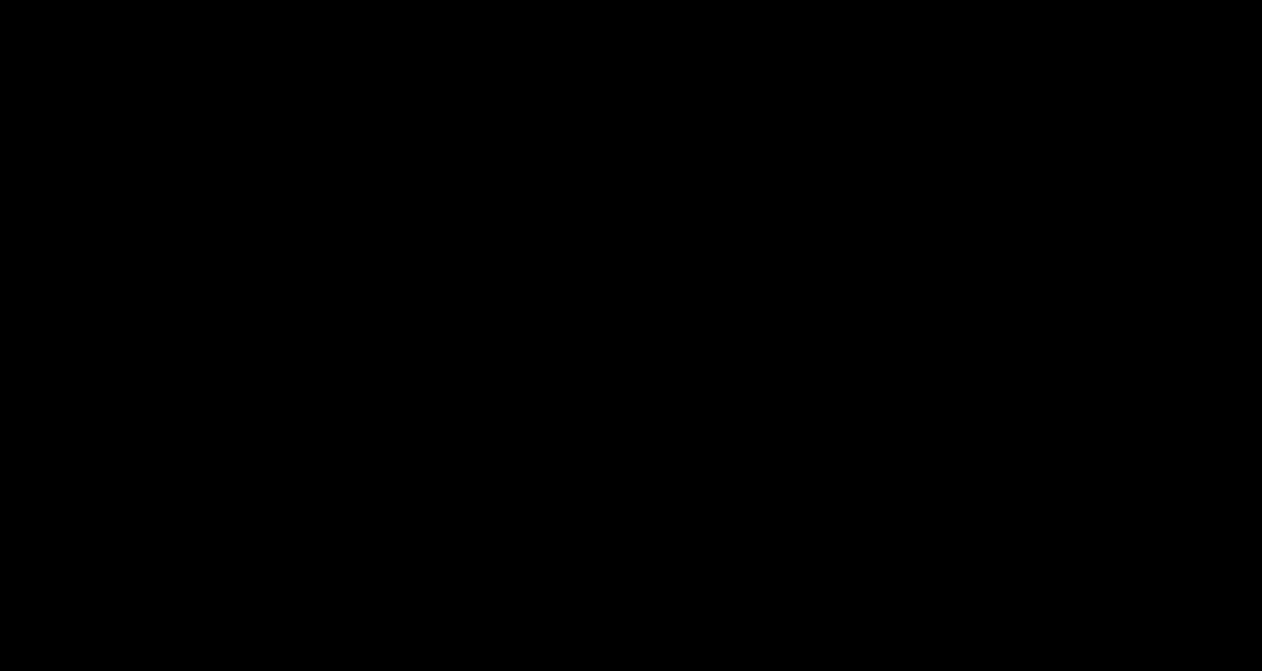
# Step: Copy the contents of commits/v1_2/. recursively into the demo-app repository directory
pyautogui.write('cp -R')
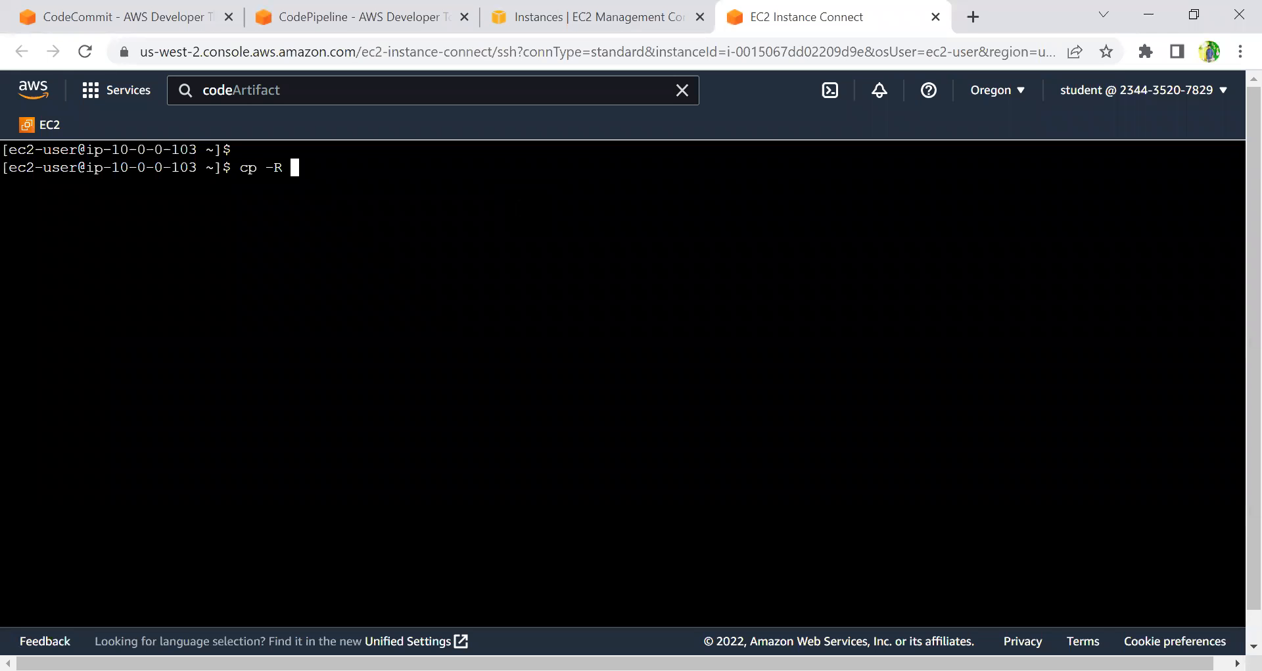
pyautogui.hotkey('alt', 'Tab')
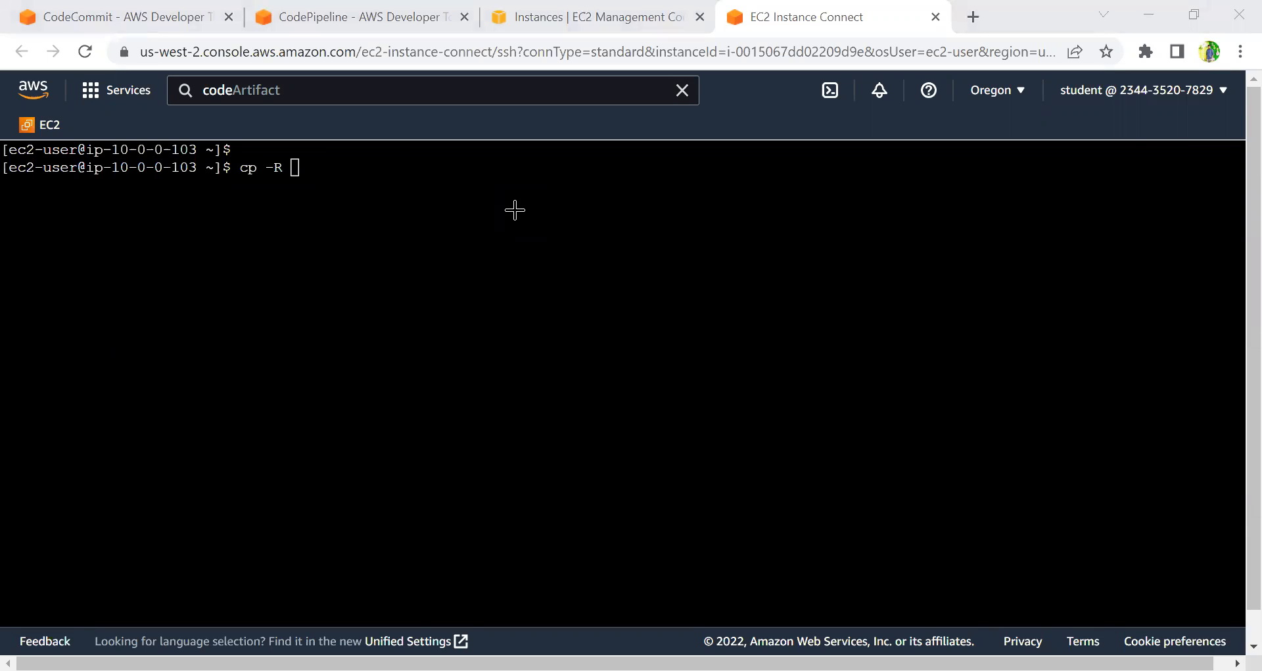
pyautogui.hotkey('alt', 'Tab')
pyautogui.write('commits/v1')
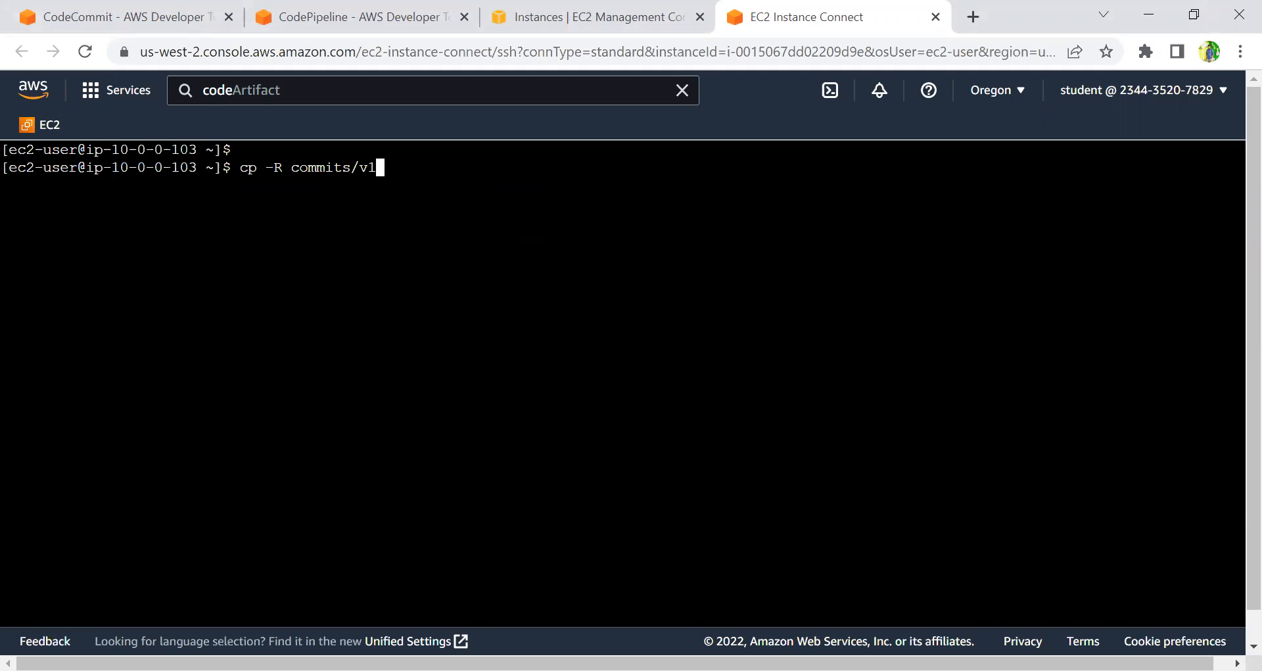
pyautogui.press('Tab')
pyautogui.write('.')
pyautogui.hotkey('alt', 'Tab')
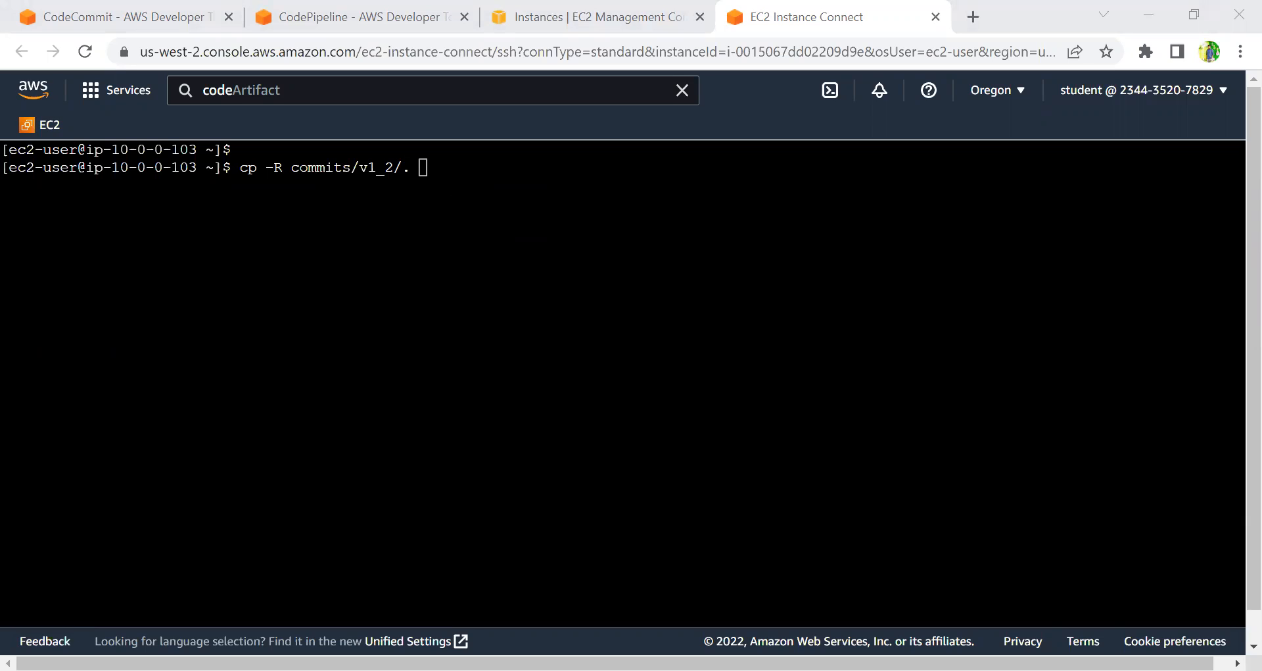
pyautogui.hotkey('alt', 'Tab')
pyautogui.write('demo-')
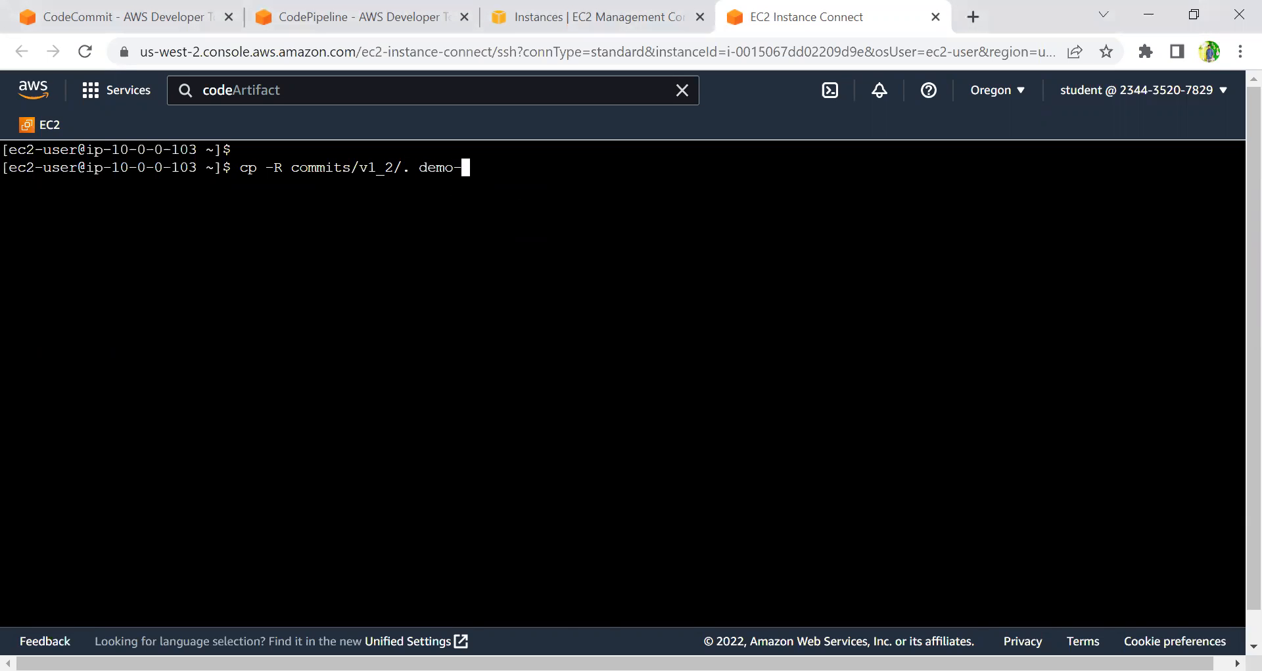
pyautogui.press('Tab')
pyautogui.press('Return')
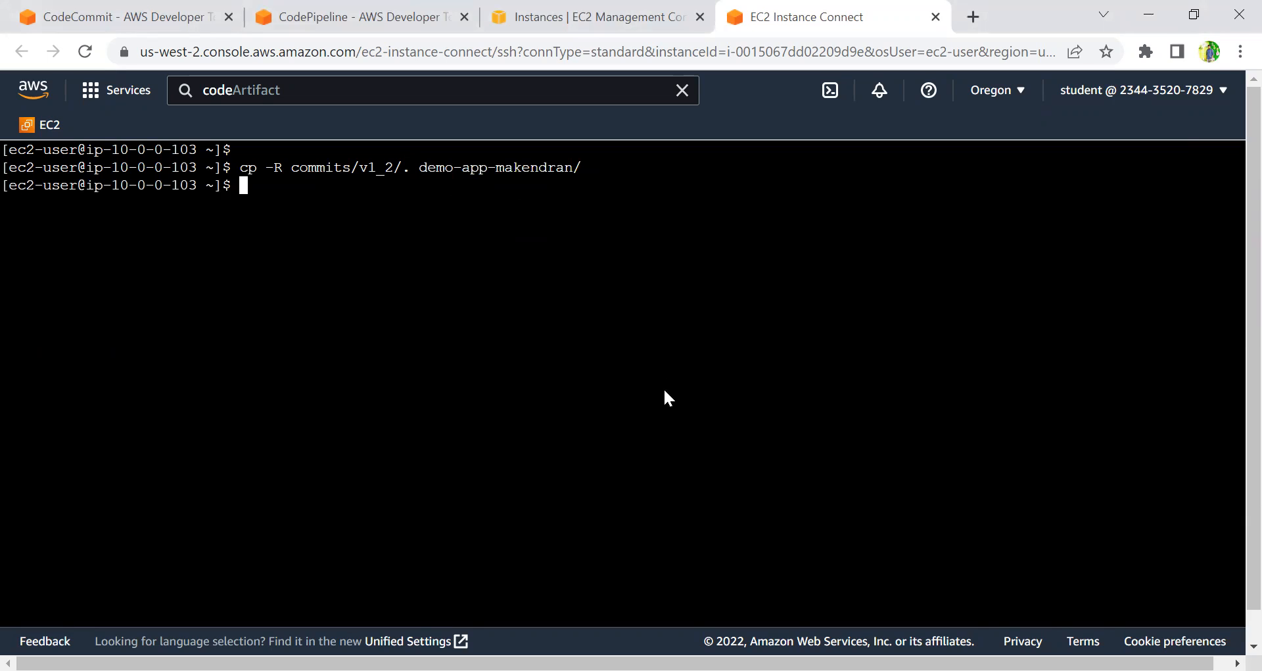
# Step: Change into the demo-app repository directory and stage all changes with git add -A
pyautogui.write('cd demo-')
pyautogui.press('Tab')
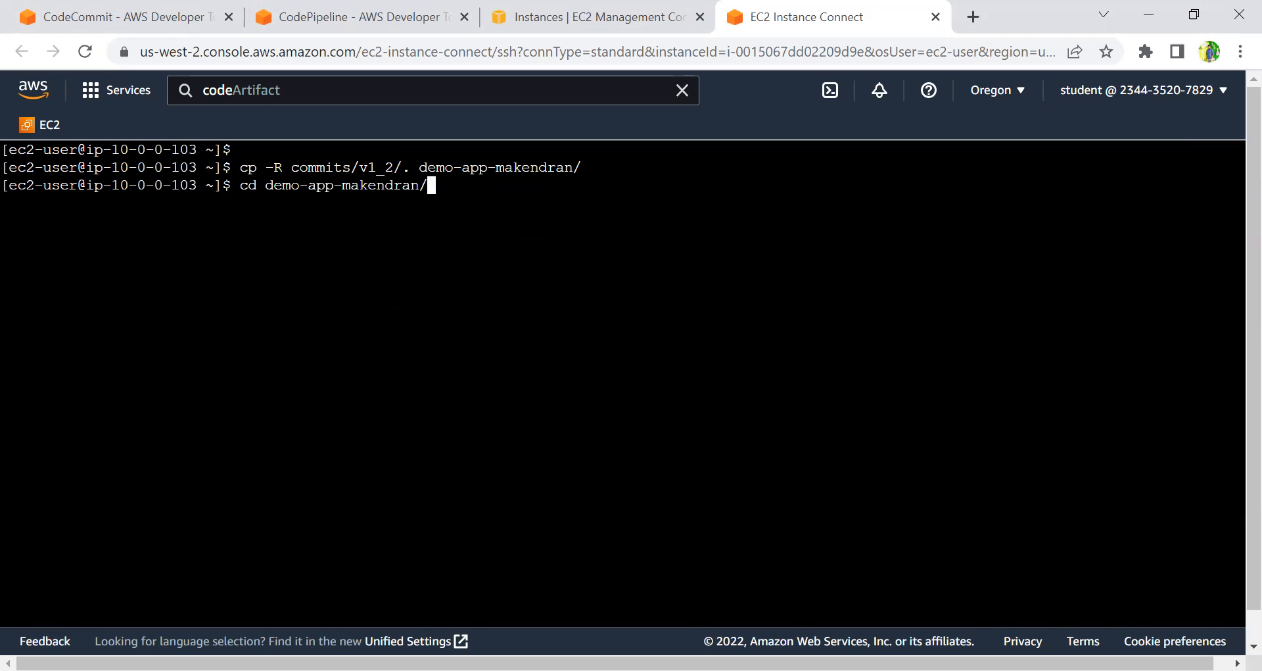
pyautogui.press('Return')
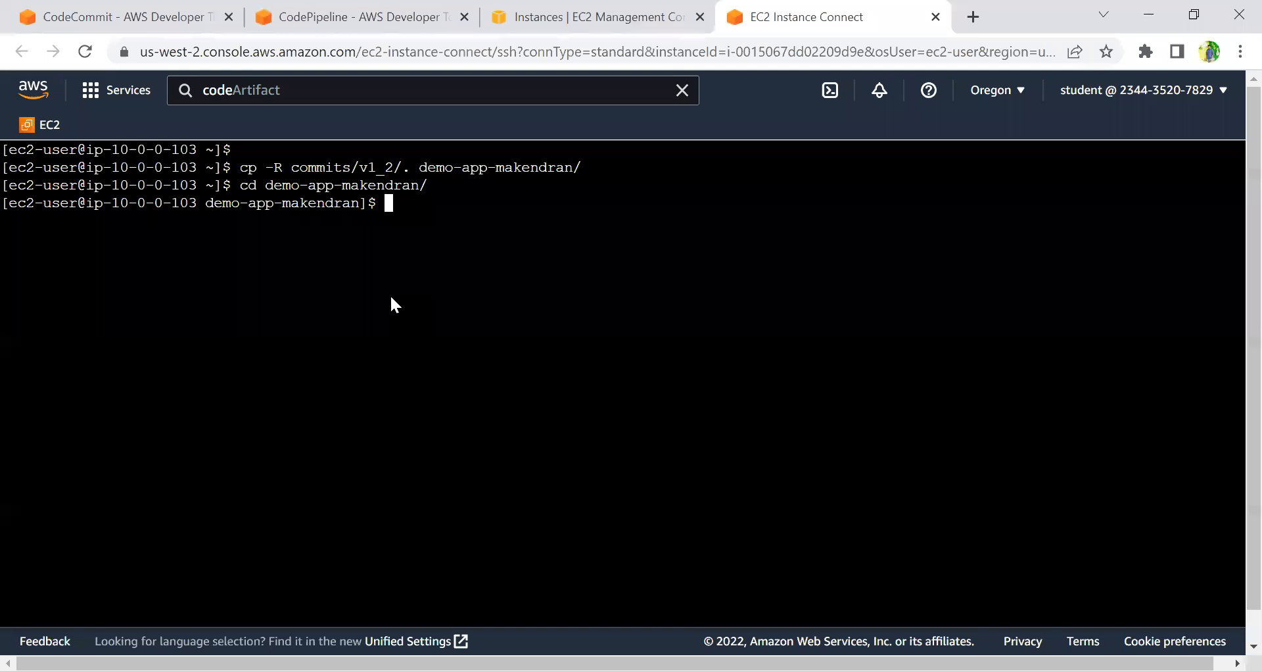
pyautogui.write('git ad')
pyautogui.write('dd')
pyautogui.write('-A')
pyautogui.press('Return')
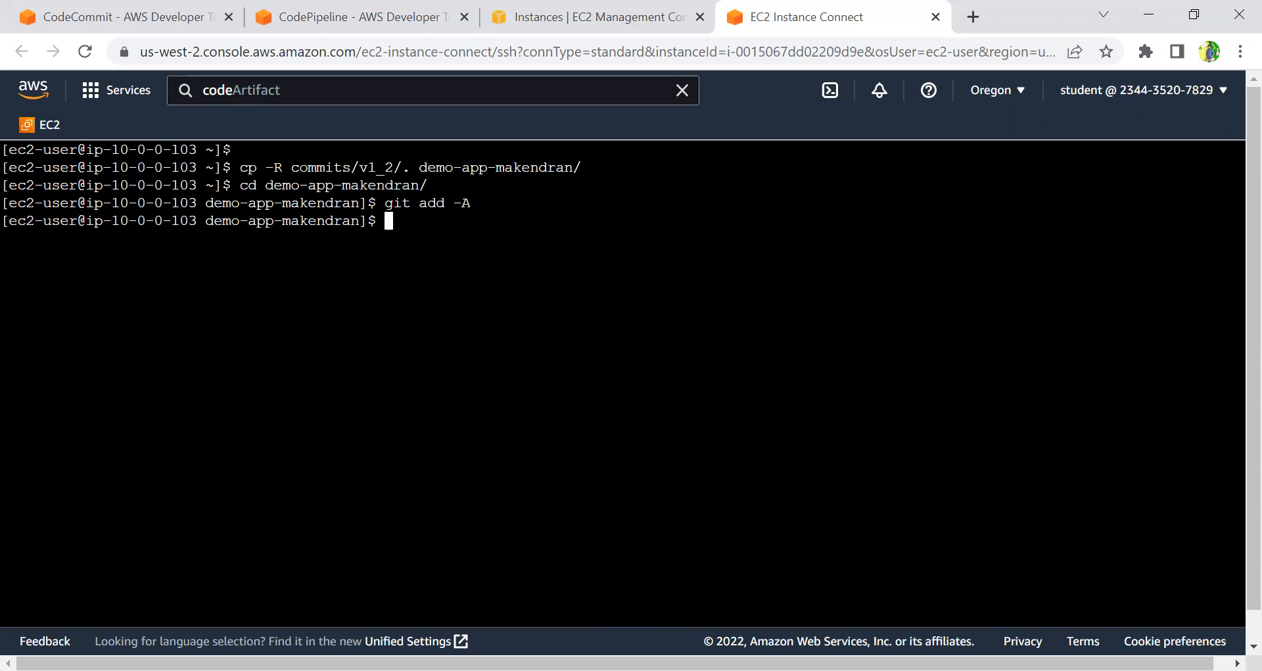
# Step: Commit the staged changes with the message "app v1.2" and push them to the remote repository
pyautogui.write('git commit -m "app v1.2"')
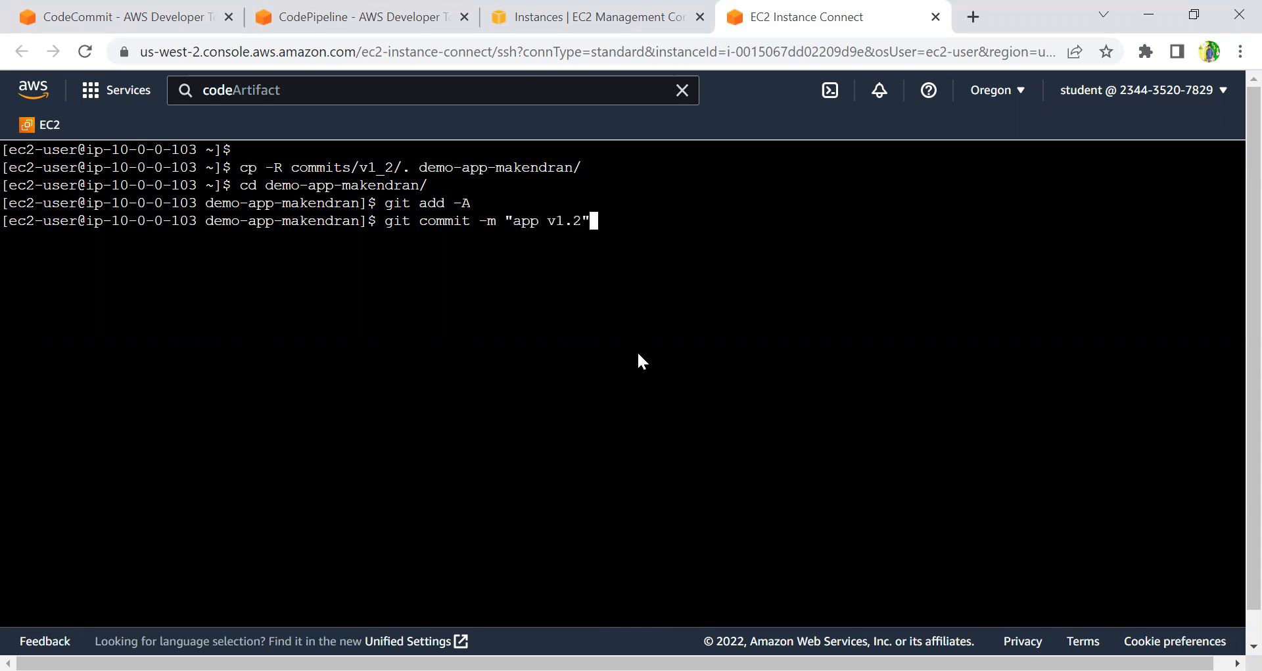
pyautogui.press('Return')
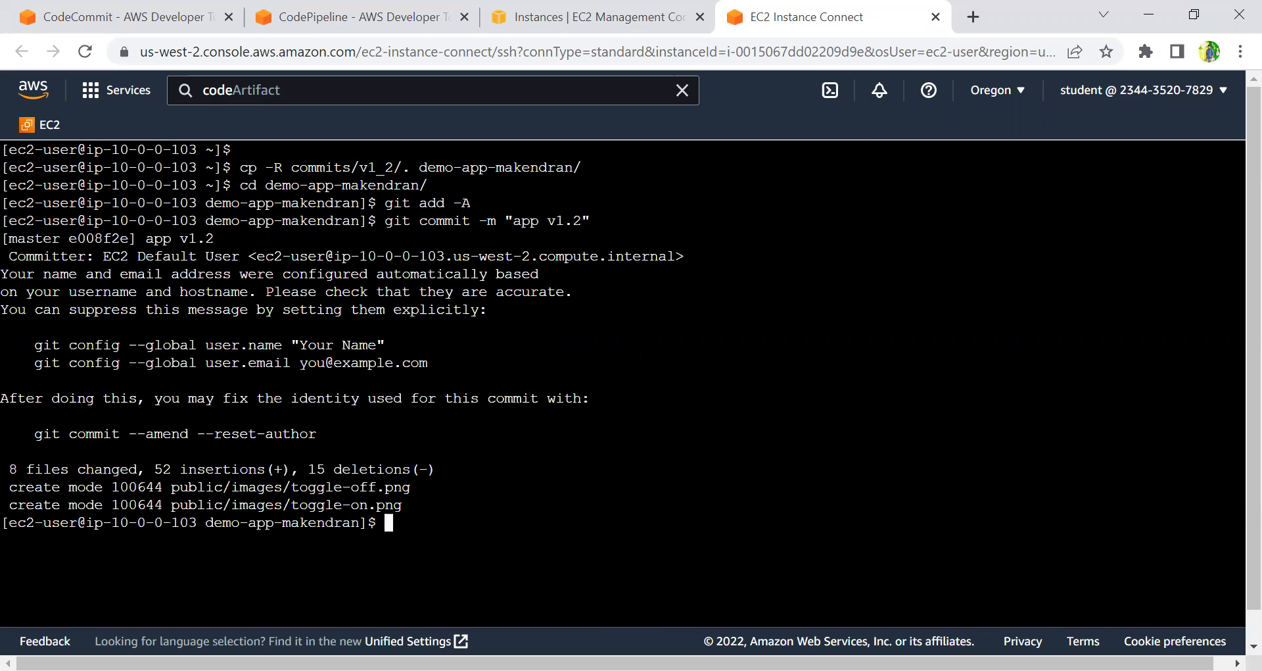
pyautogui.write('git push')
pyautogui.press('Return')
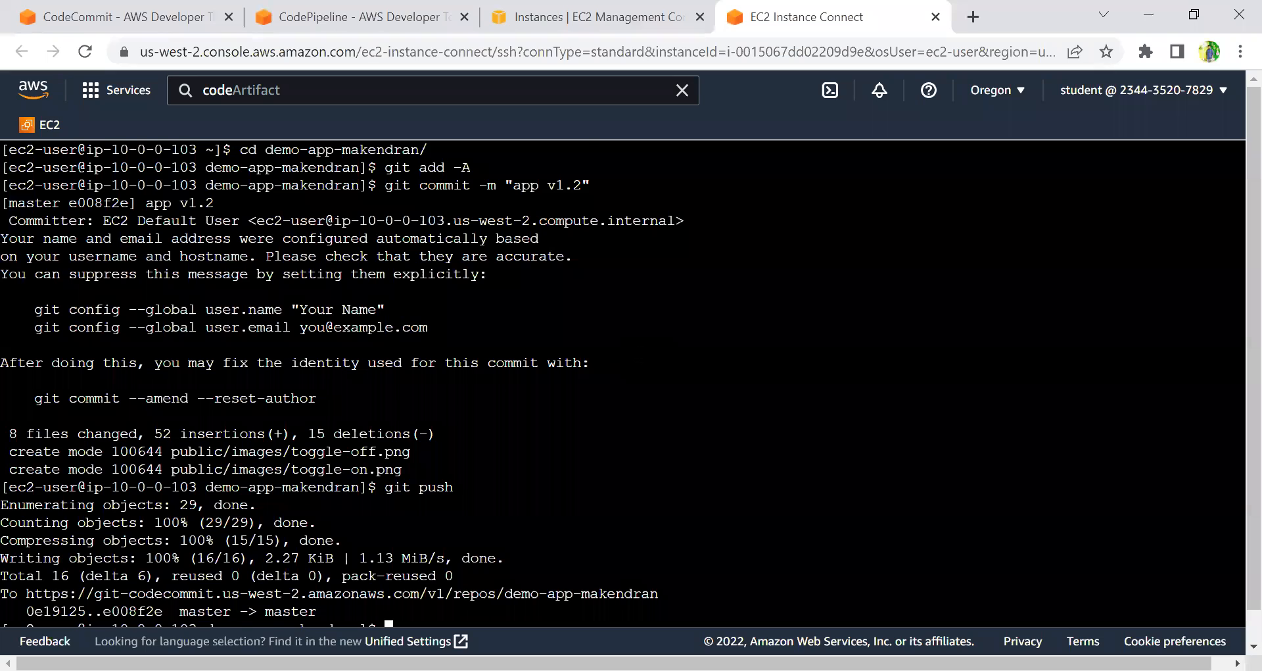
pyautogui.press('Return')
pyautogui.press('Return')
pyautogui.press('Return')
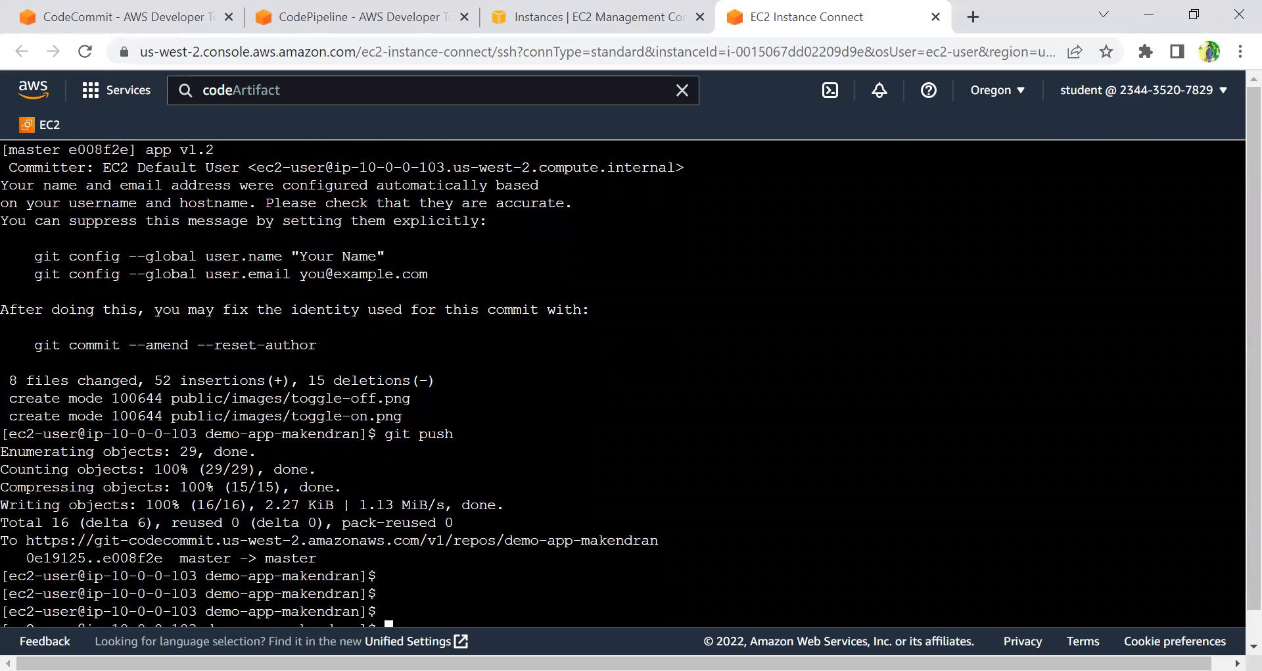
# Step: Switch to CodePipeline, refresh the pipelines list and open the mak-app pipeline to check for a new execution
pyautogui.hotkey('alt', 'Tab')
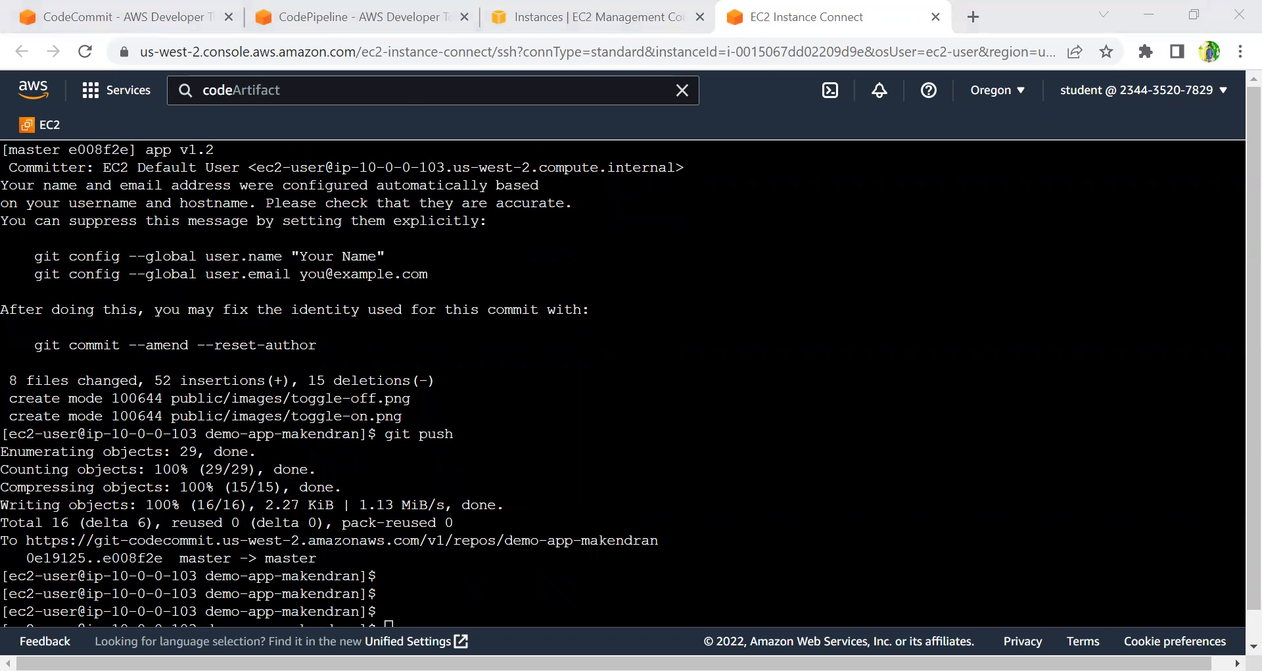
pyautogui.click(355, 16)
pyautogui.click(604, 243)
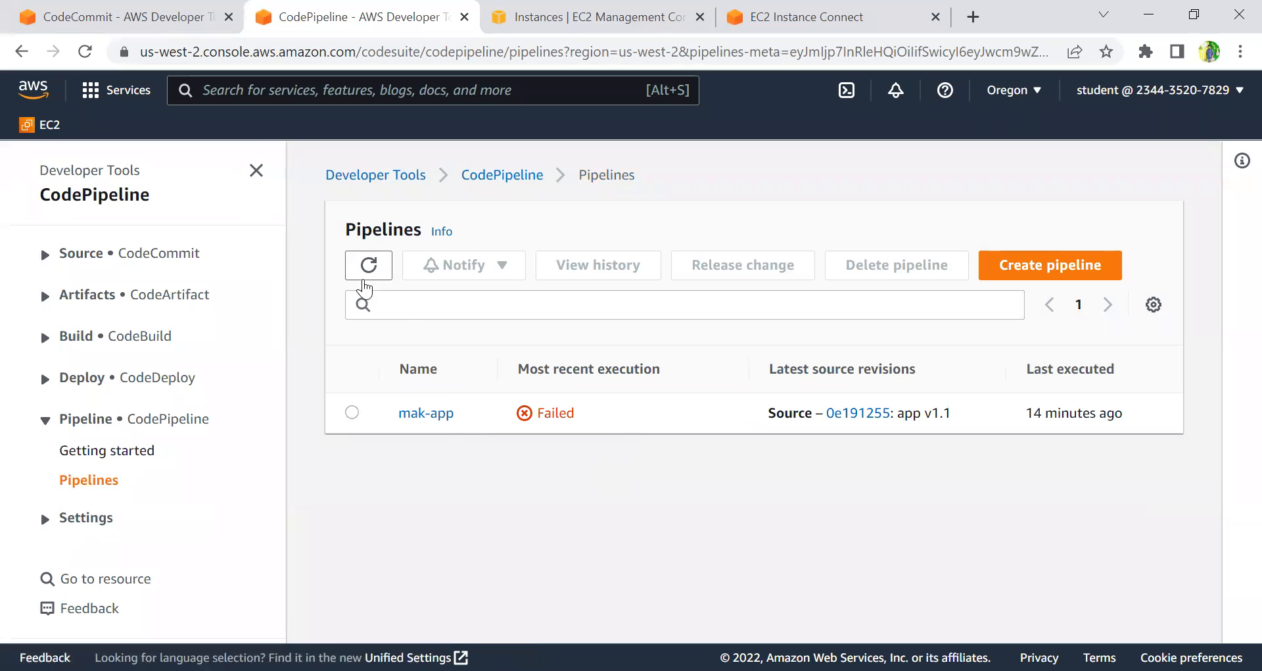
pyautogui.click(367, 264)
pyautogui.click(420, 413)
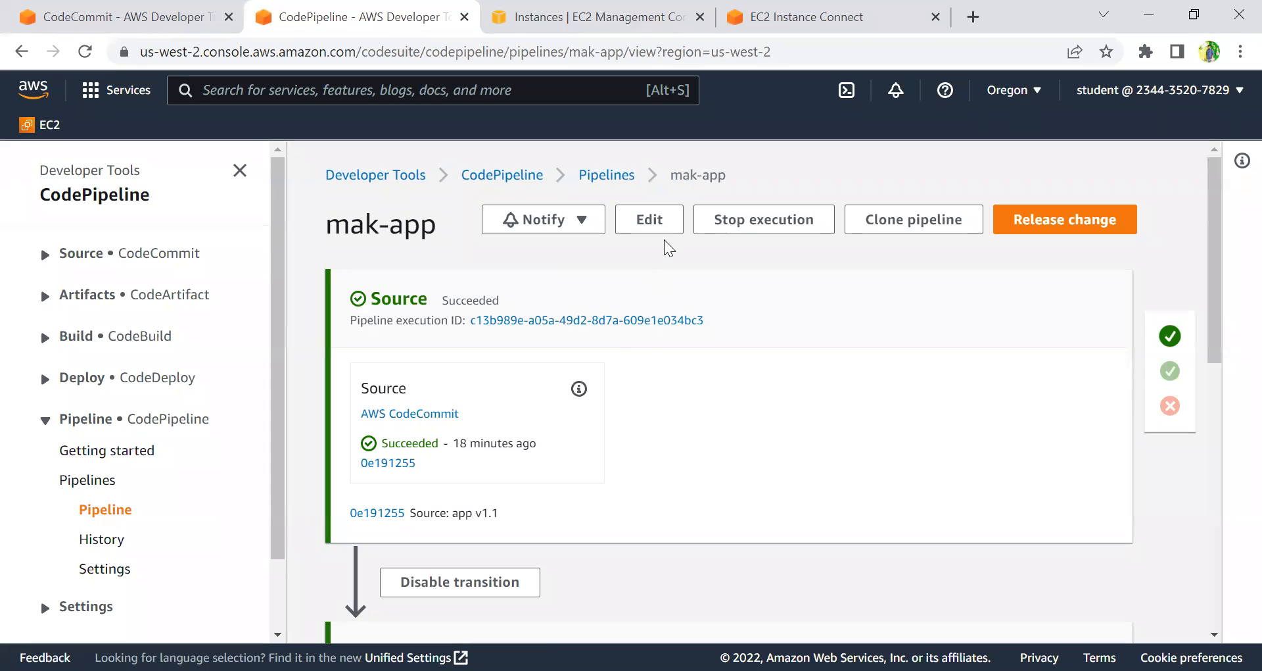
pyautogui.click(605, 175)
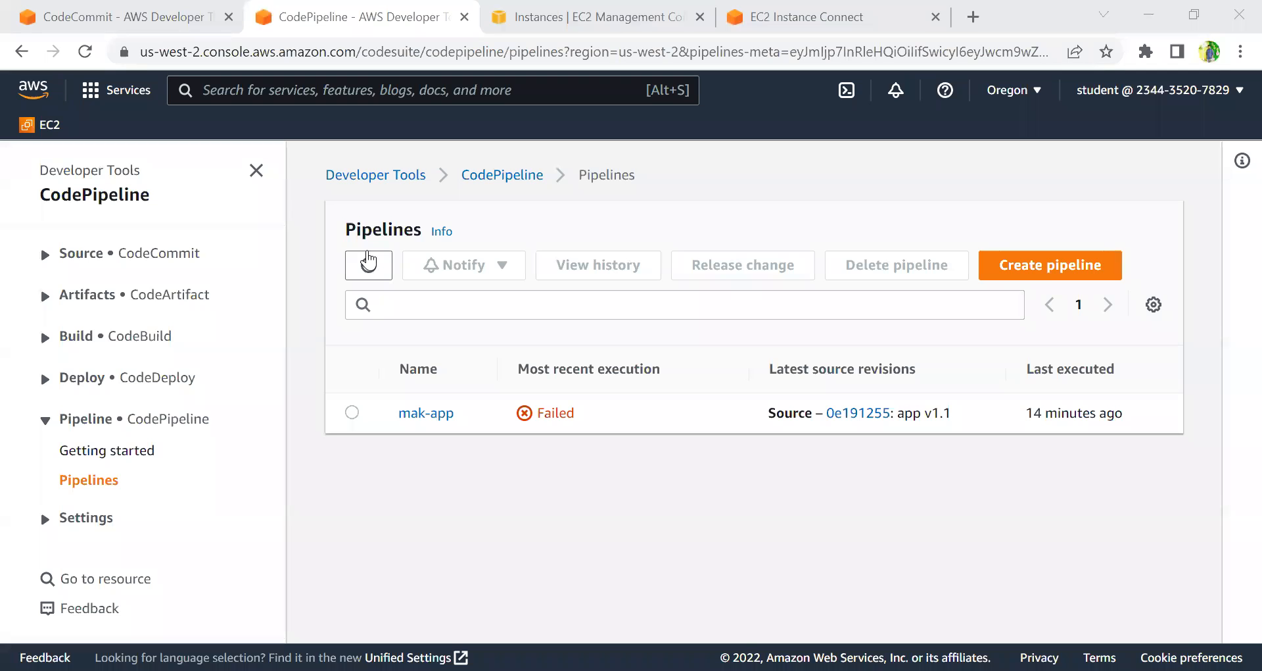
pyautogui.click(424, 416)
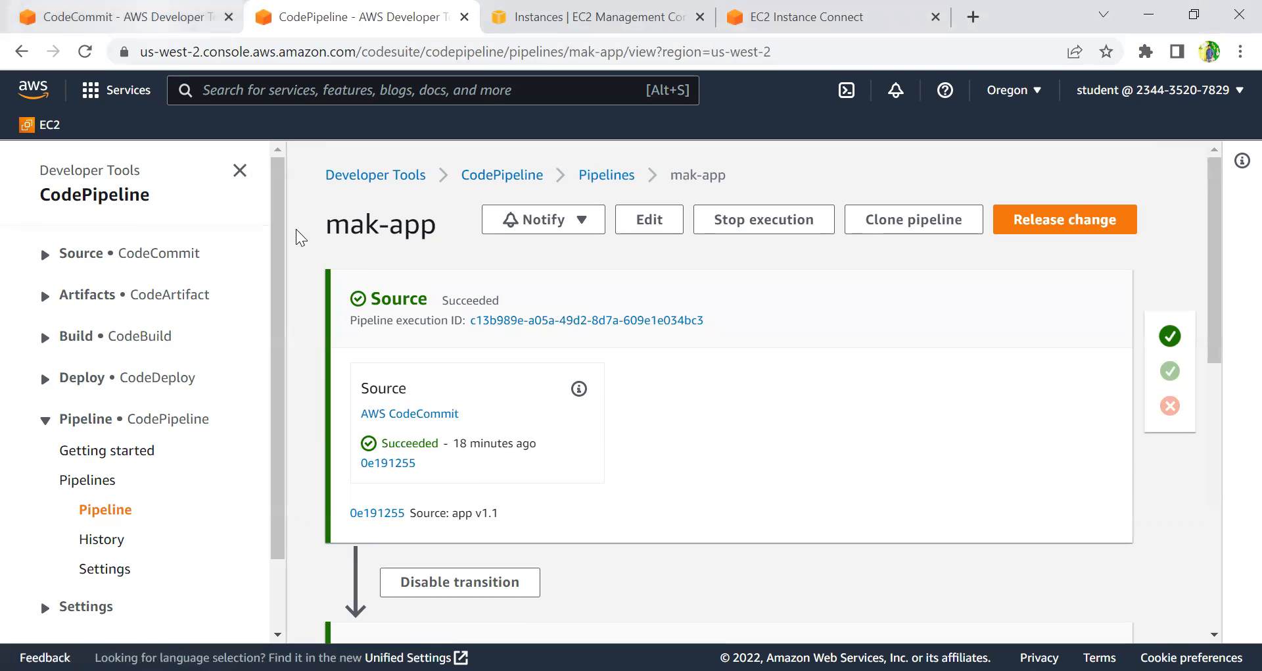
# Step: Switch to CodeCommit and open the app v1.2 commit from the demo-app repository's commit history
pyautogui.click(148, 21)
pyautogui.scroll(10, 743, 199)
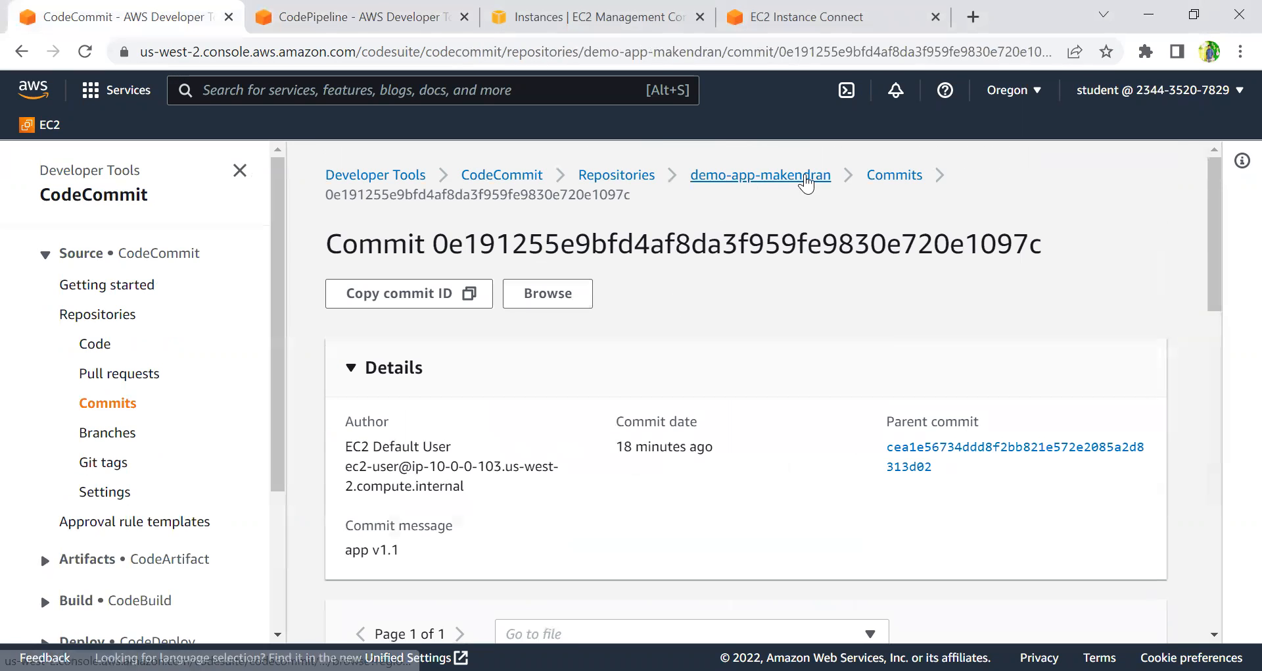
pyautogui.click(815, 176)
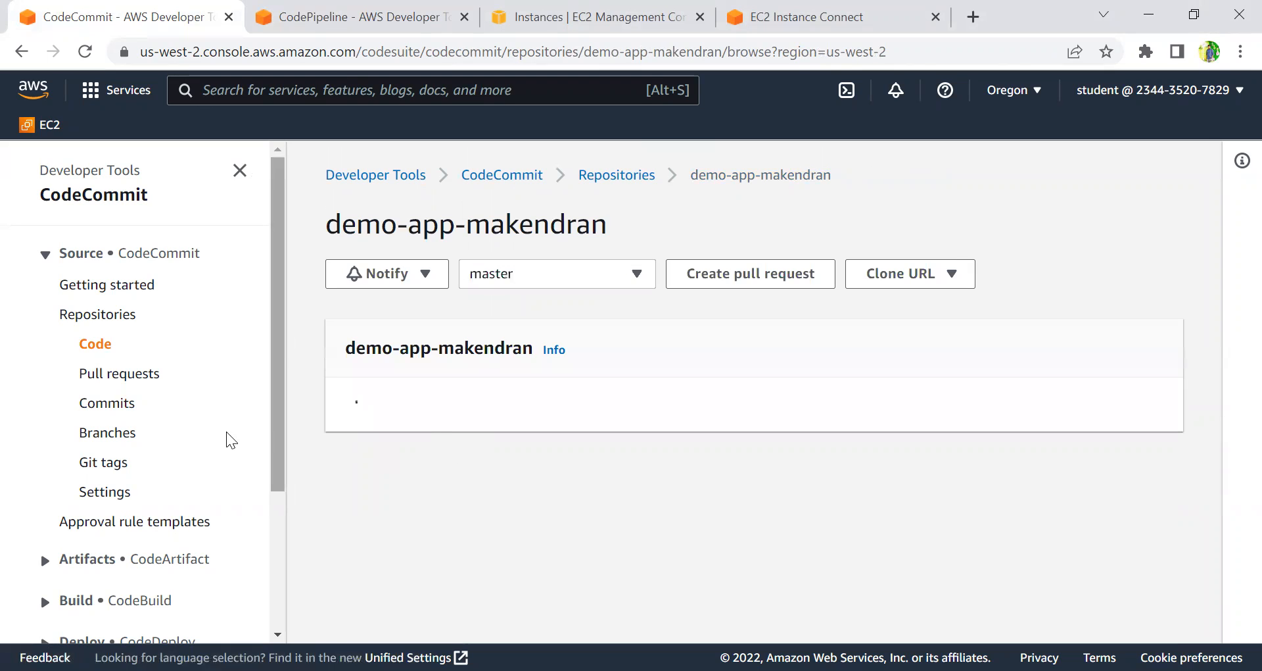
pyautogui.click(117, 409)
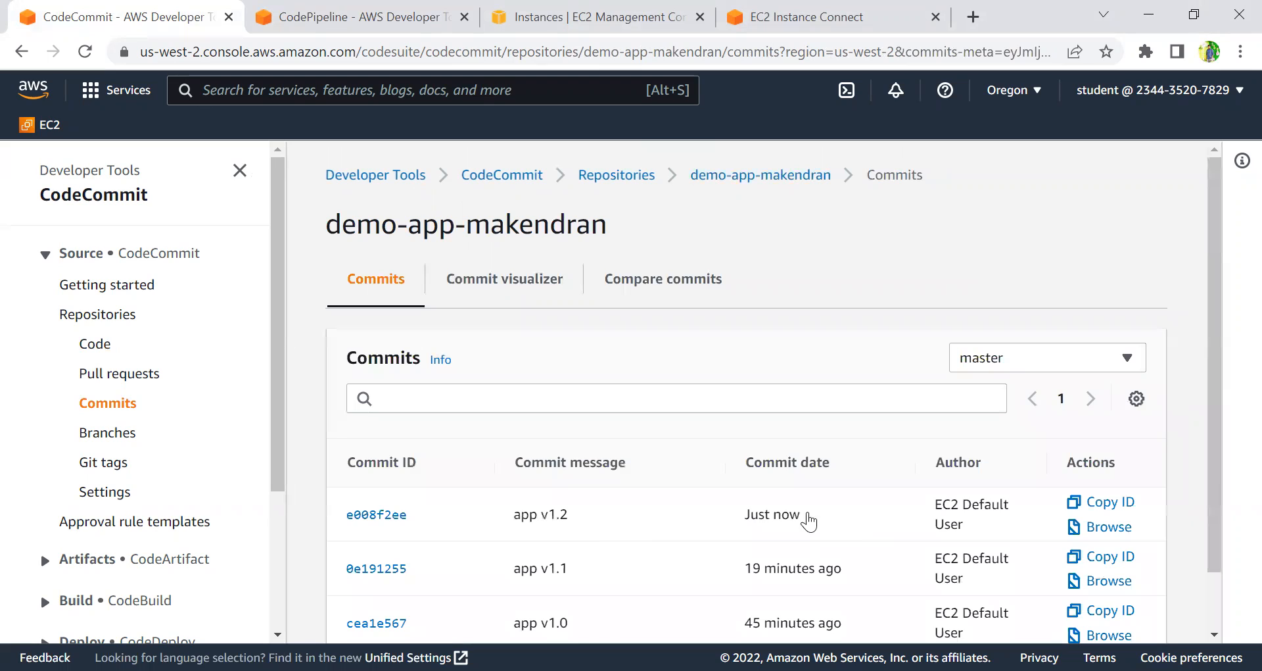
pyautogui.moveTo(816, 520); pyautogui.dragTo(701, 520)
pyautogui.click(383, 516)
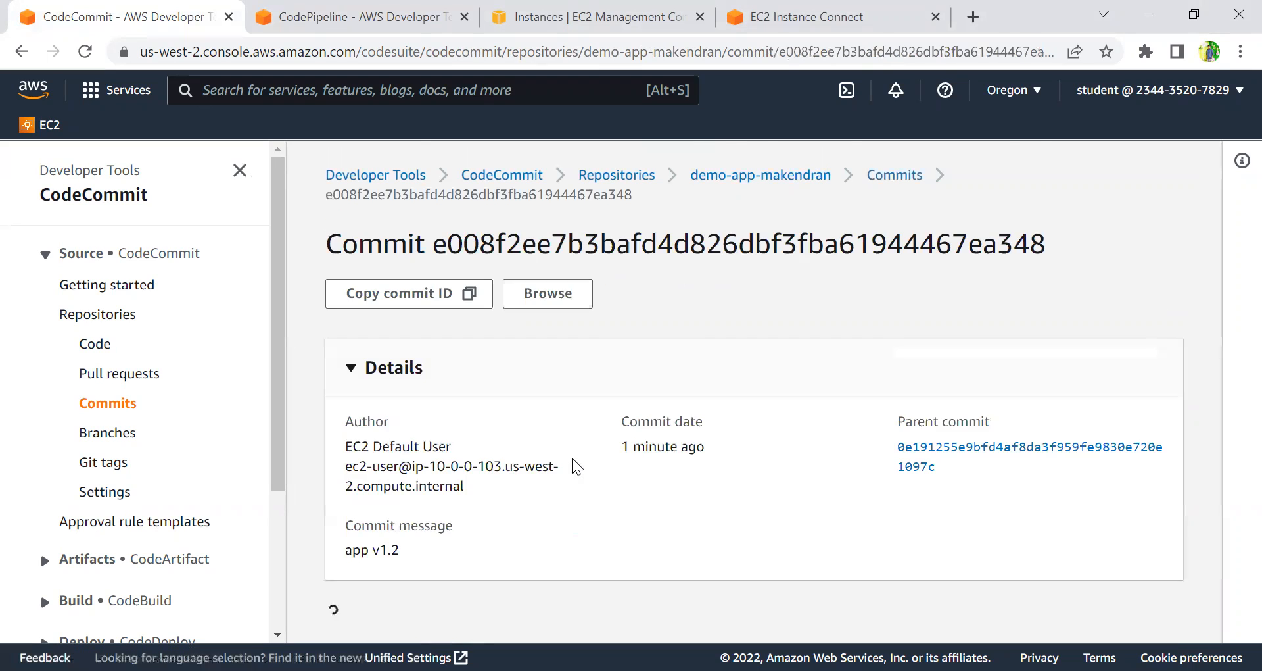
# Step: Review the file differences in the app v1.2 commit, including bin/www, package.json and accumulator.js
pyautogui.scroll(-5, 573, 464)
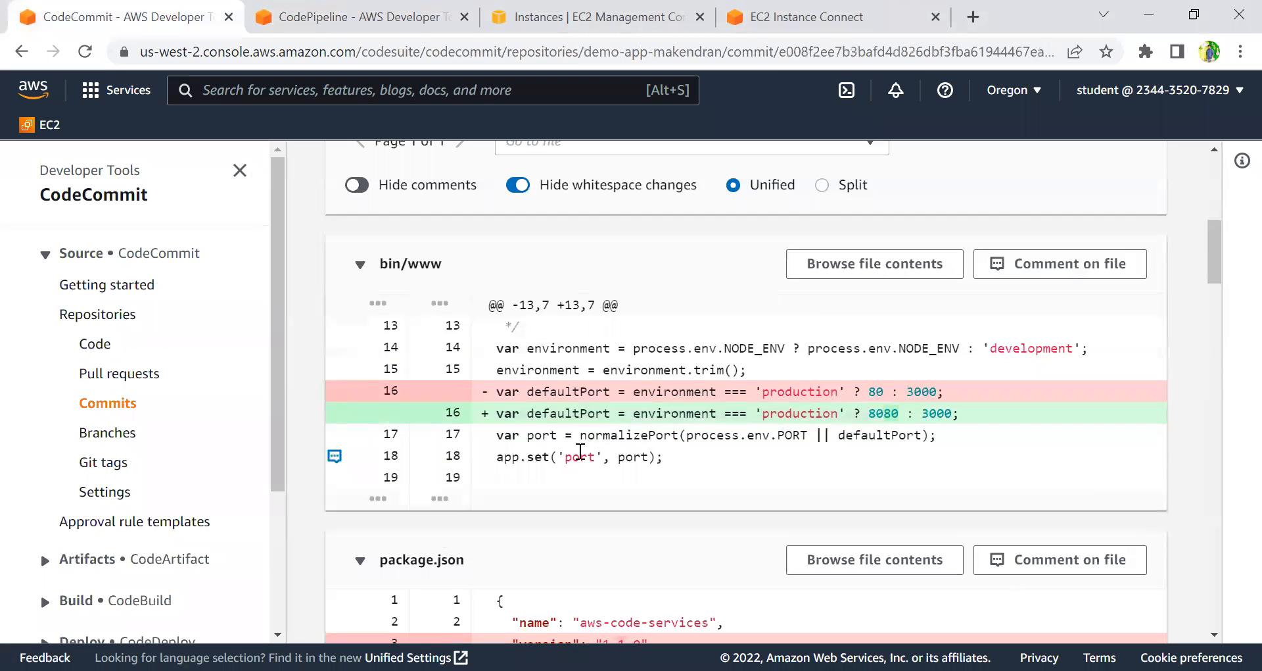
pyautogui.scroll(-3, 614, 522)
pyautogui.scroll(-3, 615, 521)
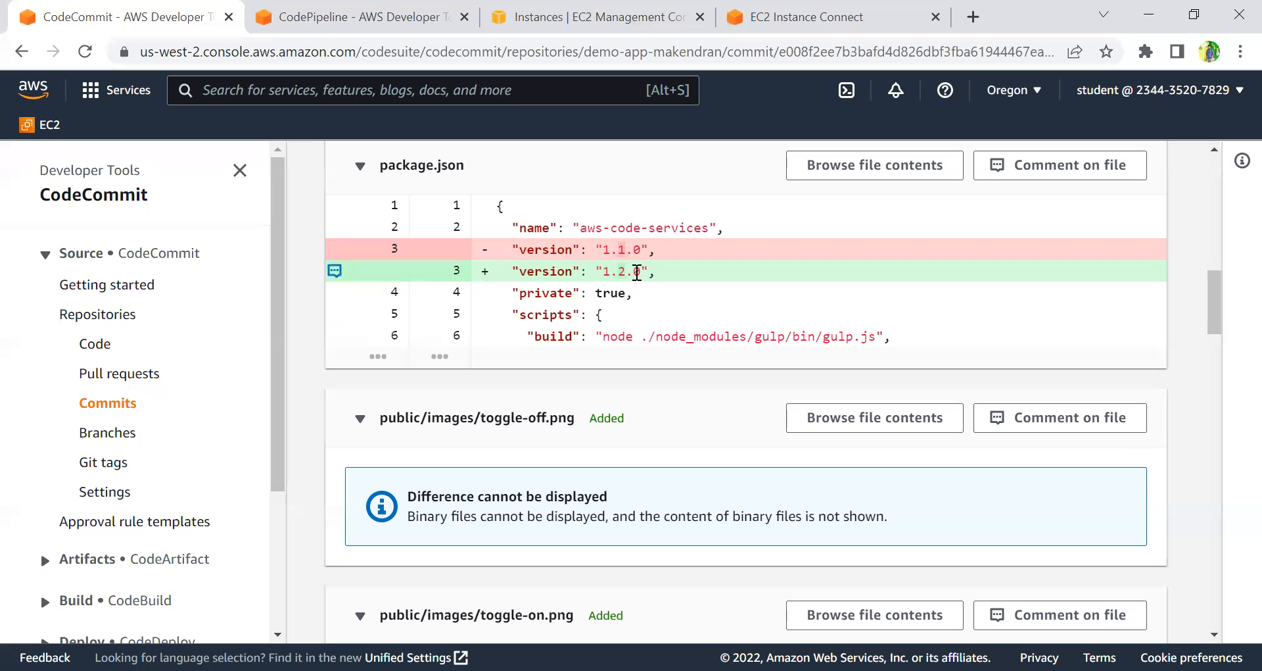
pyautogui.scroll(-6, 551, 500)
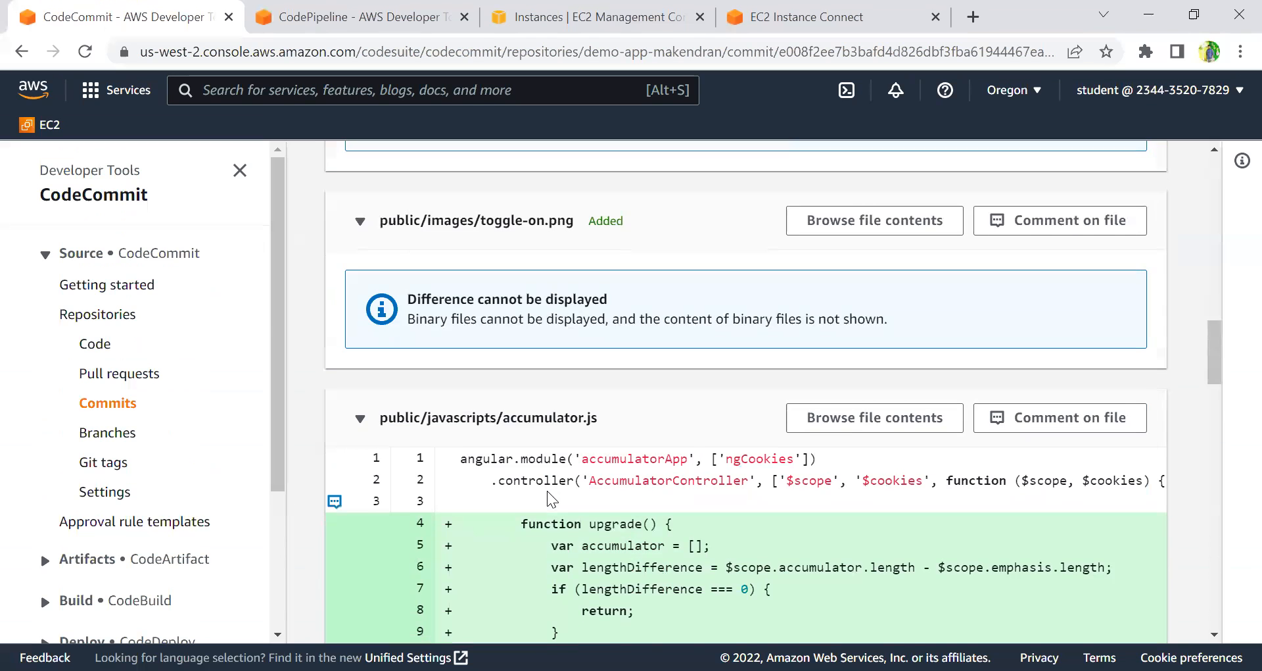
pyautogui.scroll(-5, 551, 499)
pyautogui.scroll(13, 465, 443)
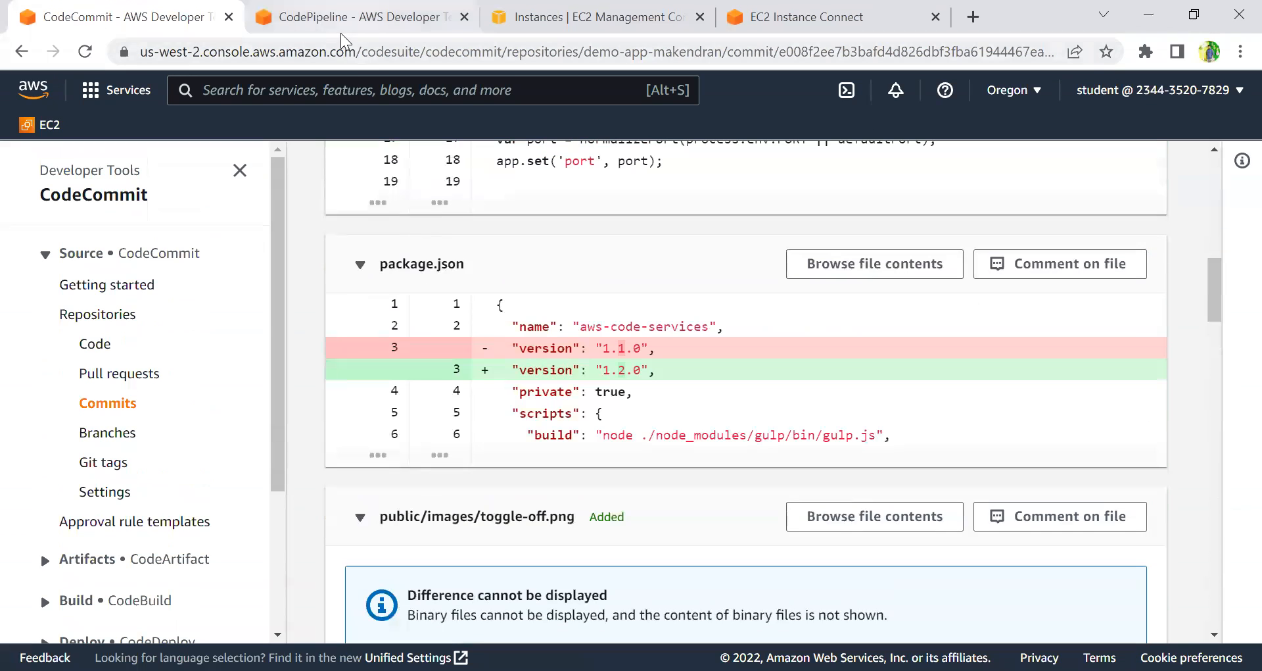
# Step: Return to CodePipeline, reopen the mak-app pipeline and examine its Source, Build and Production stages
pyautogui.click(355, 18)
pyautogui.click(622, 177)
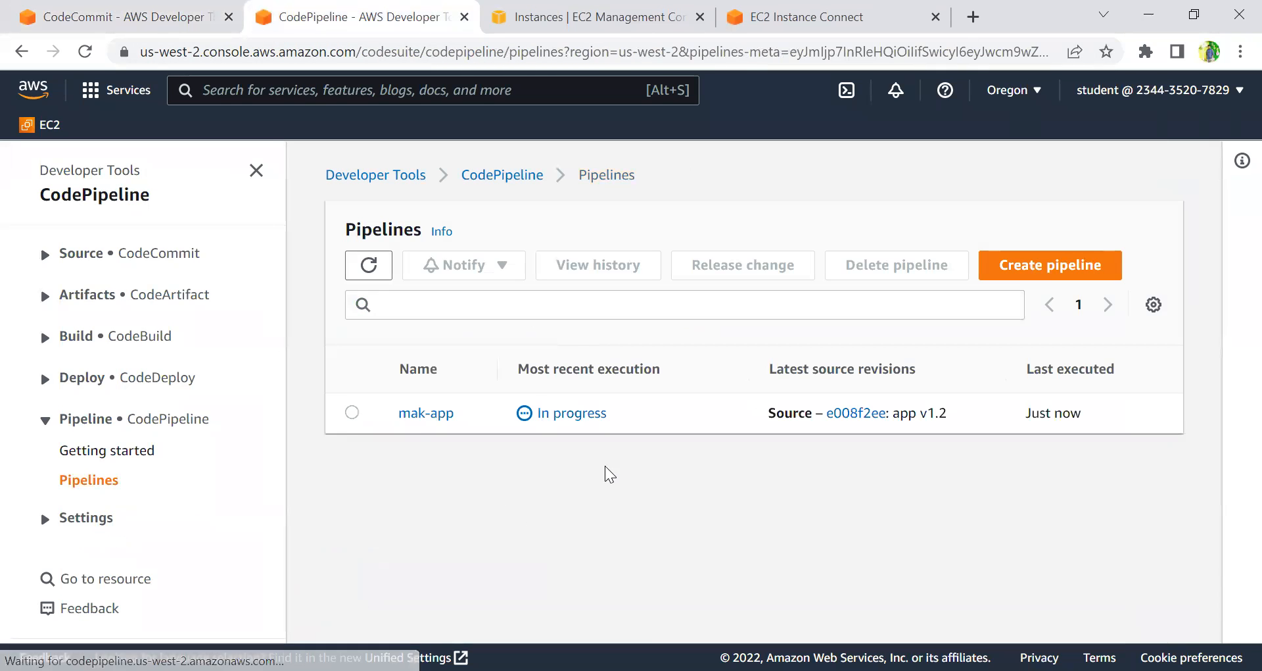
pyautogui.click(442, 415)
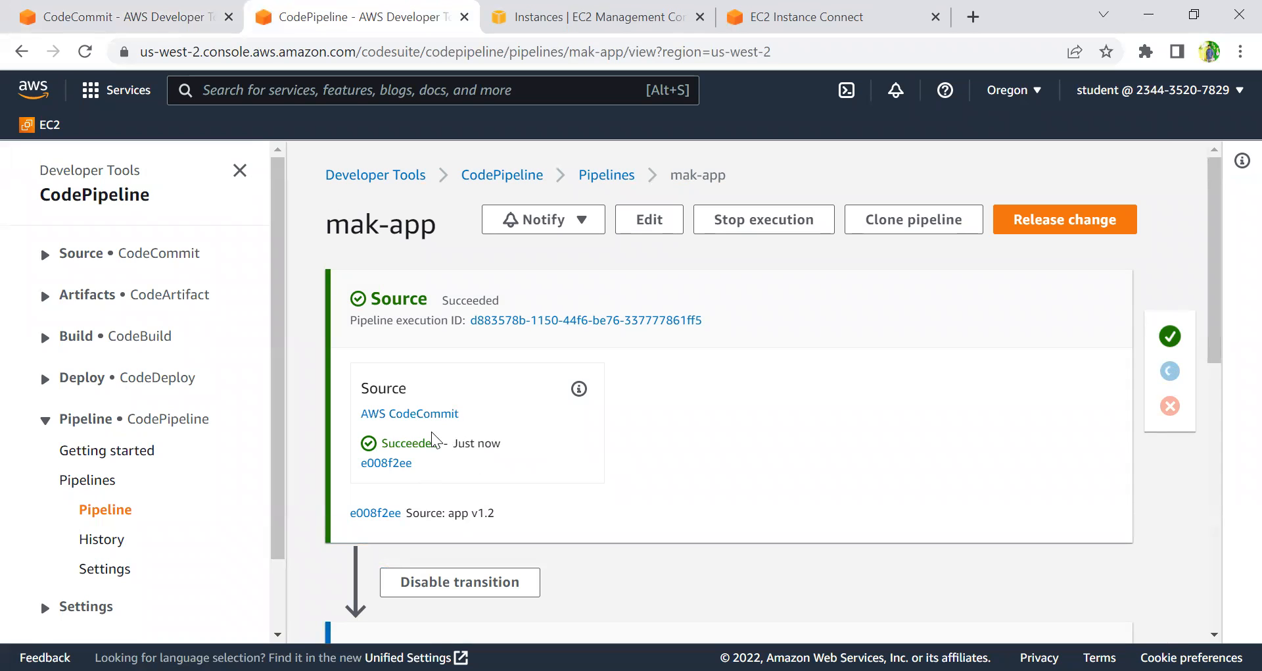
pyautogui.scroll(-3, 493, 434)
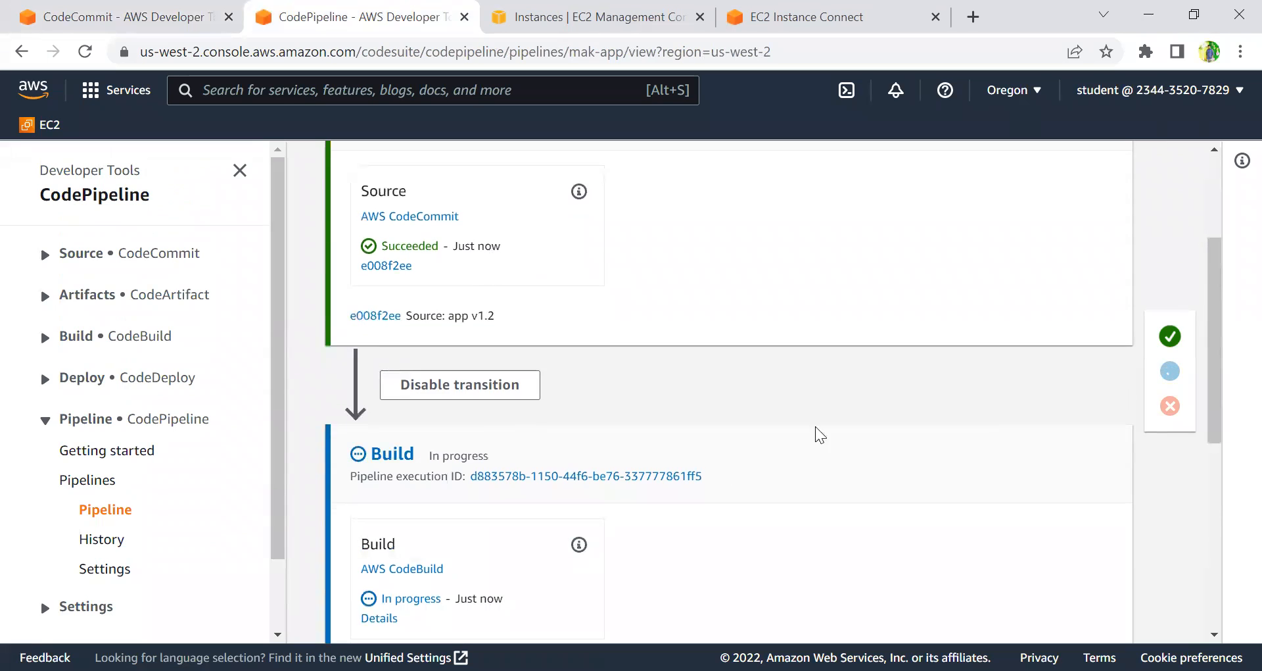
pyautogui.scroll(-5, 524, 499)
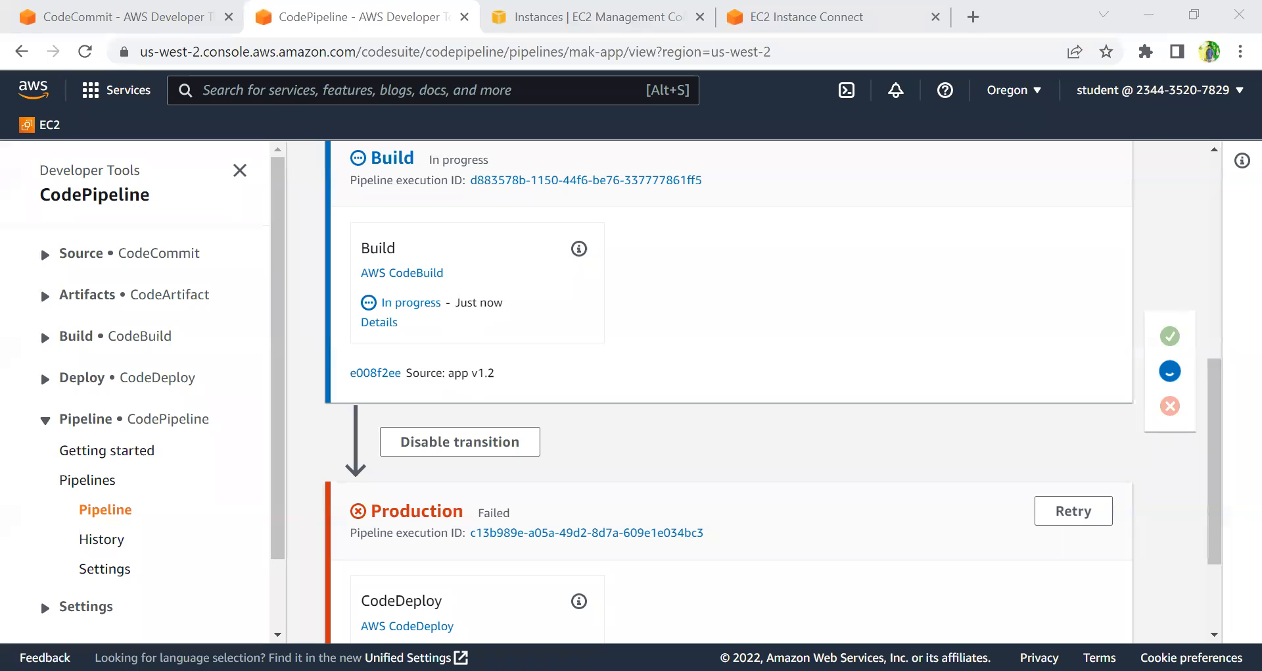
pyautogui.scroll(1, 599, 478)
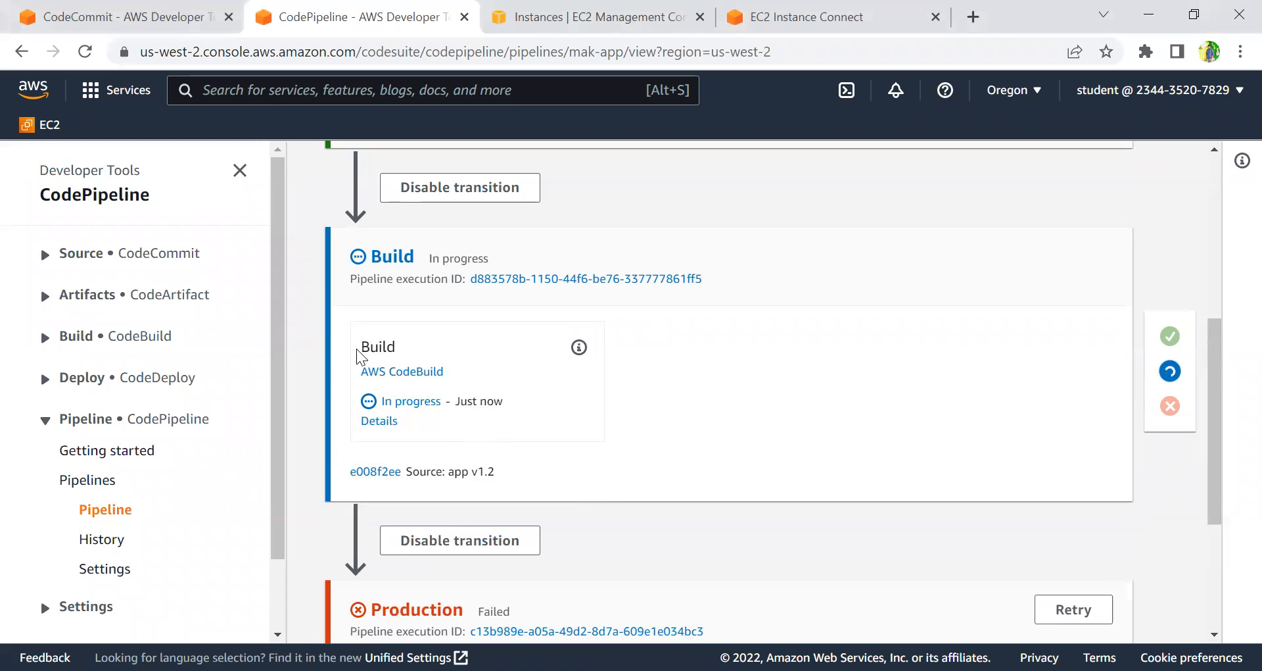
pyautogui.scroll(-4, 592, 484)
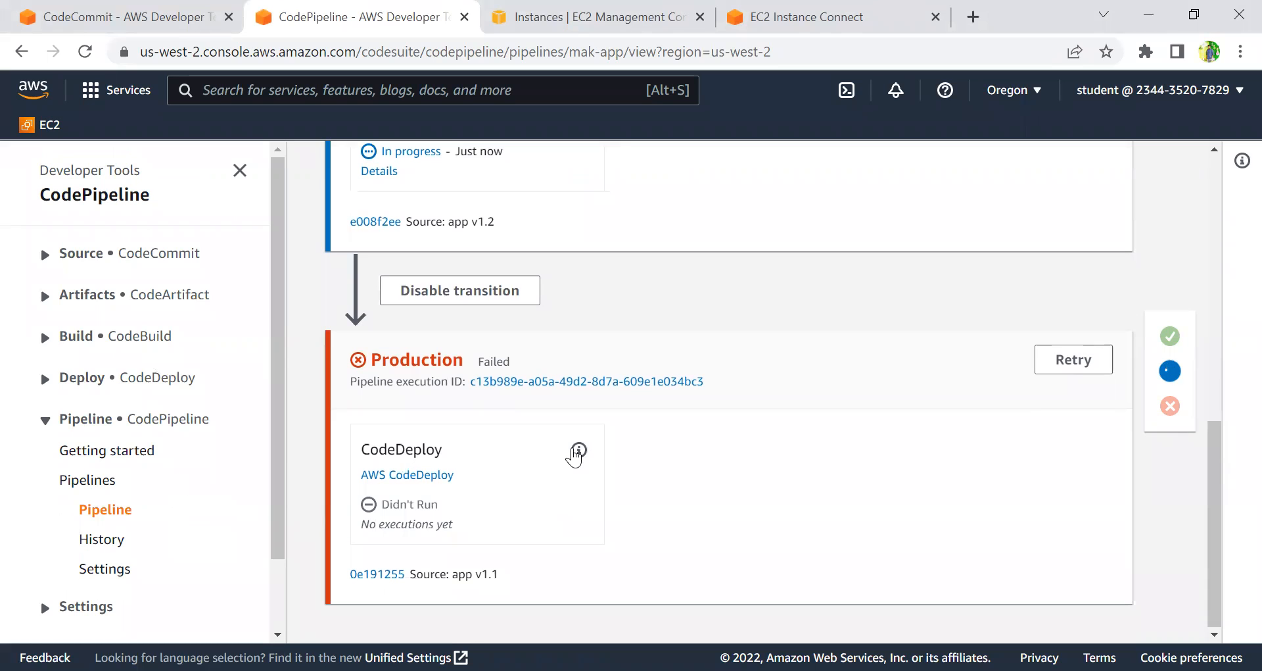
# Step: Open the newest mak-app build run from CodeBuild's build history
pyautogui.click(107, 351)
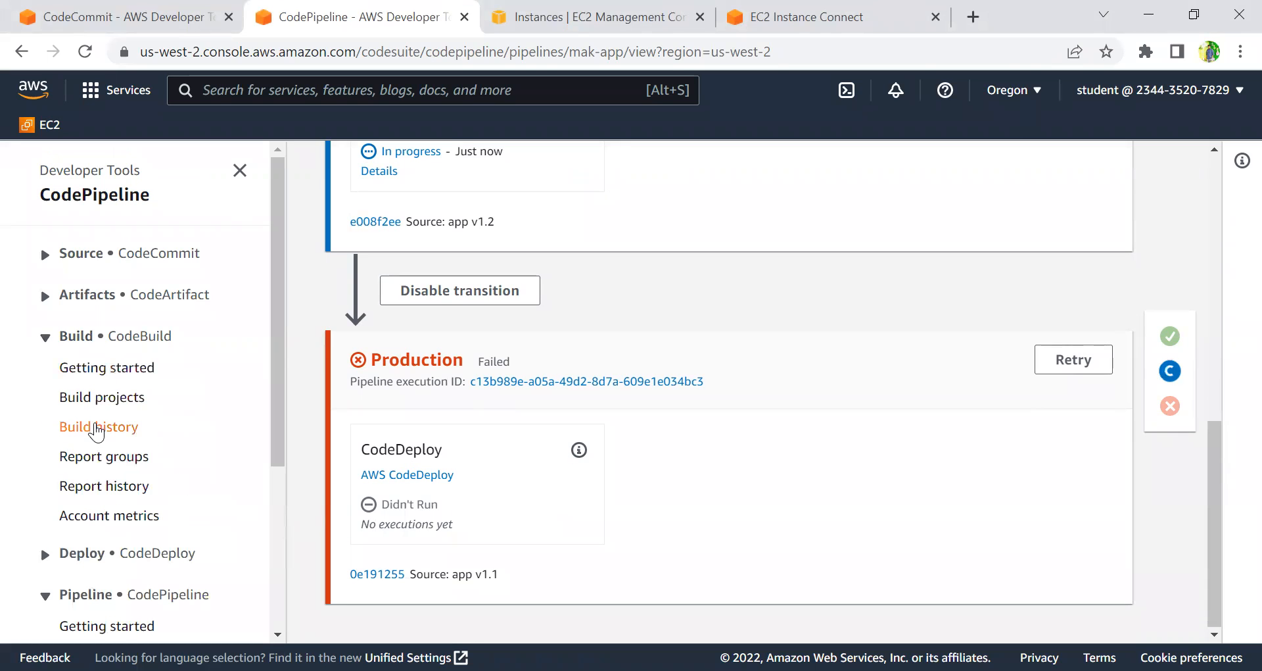
pyautogui.click(97, 429)
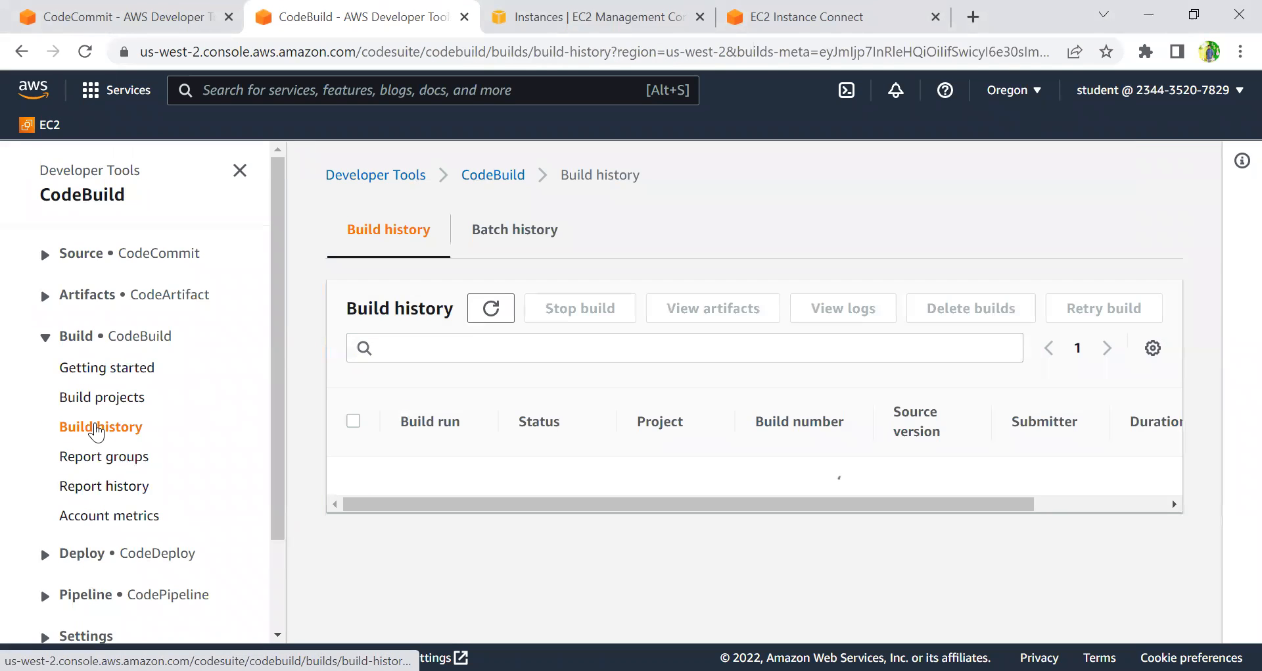
pyautogui.scroll(-3, 590, 452)
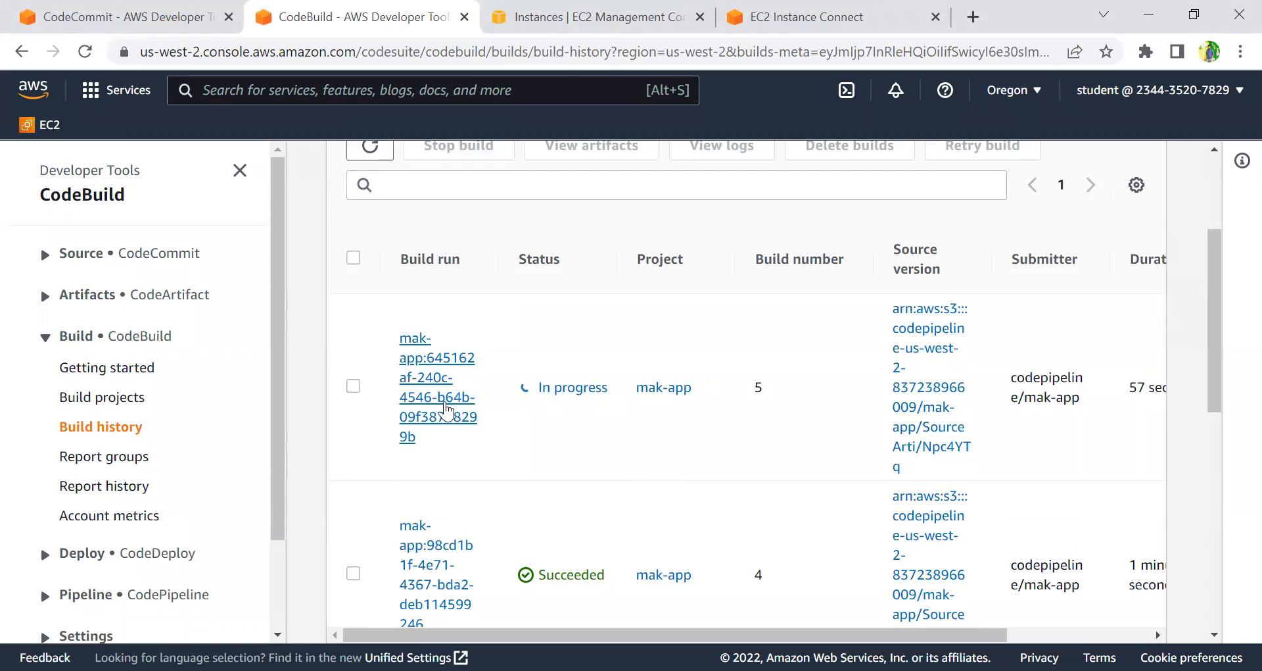
pyautogui.click(444, 405)
pyautogui.scroll(-5, 444, 401)
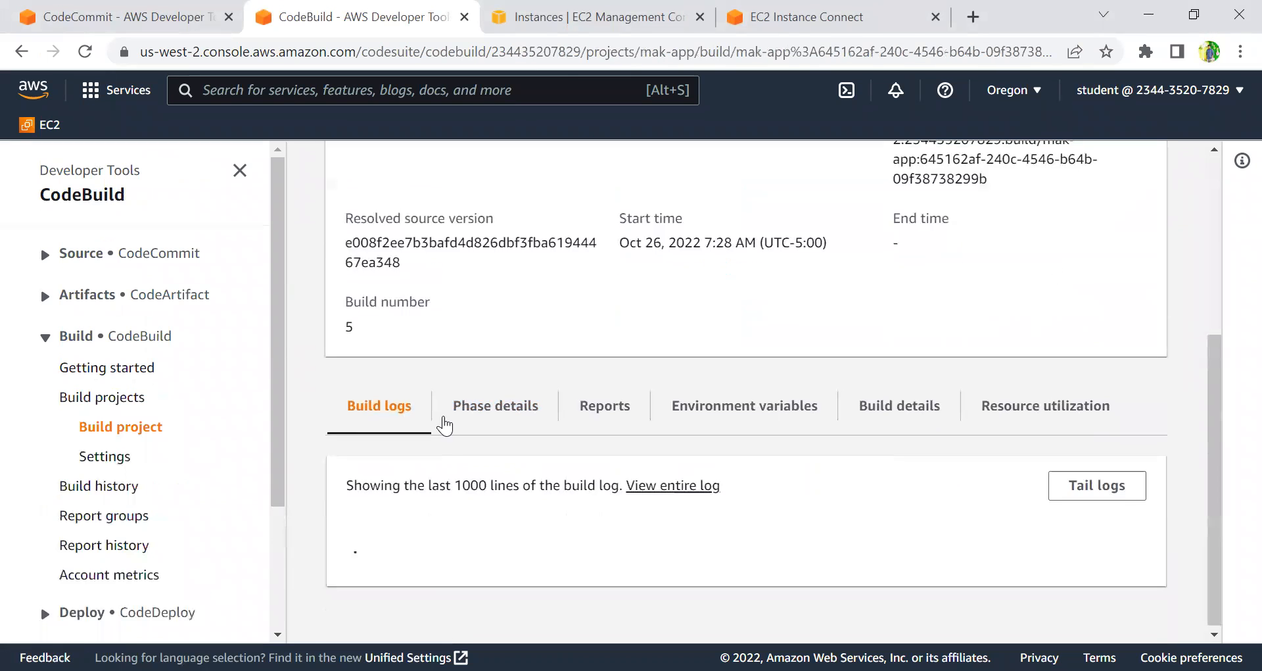
# Step: Examine the build run's phase details through to completion and go to the mak-app build project
pyautogui.click(495, 403)
pyautogui.scroll(-2, 492, 467)
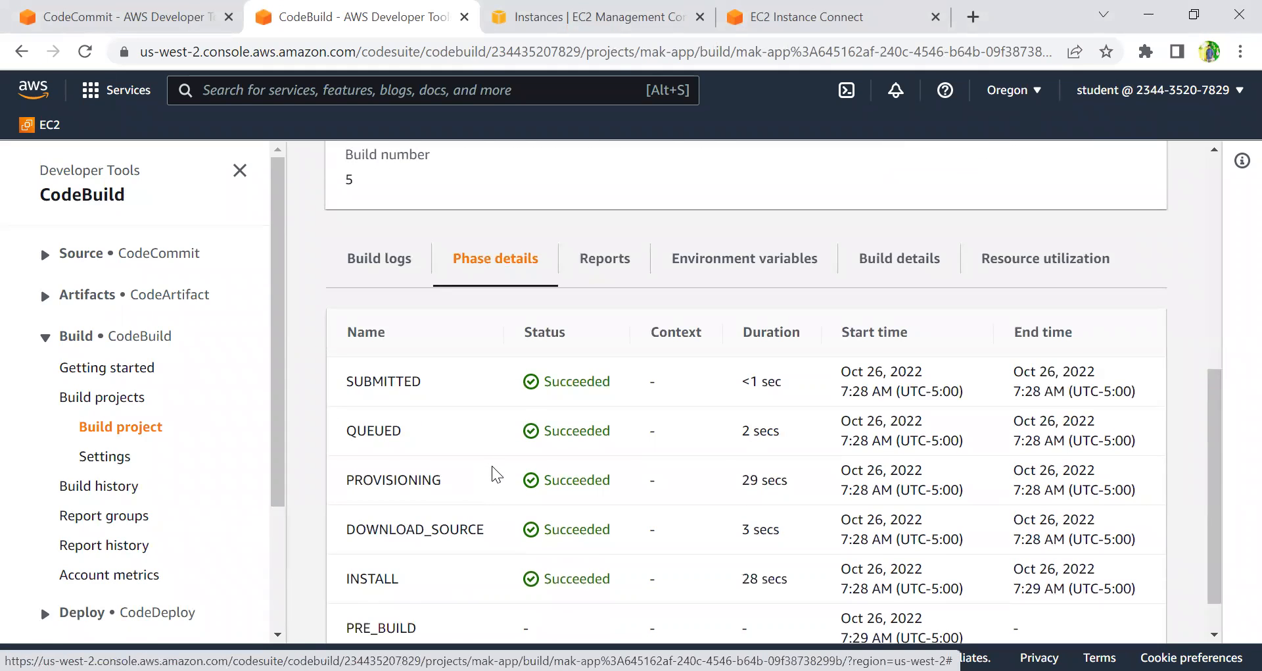
pyautogui.scroll(-1, 492, 465)
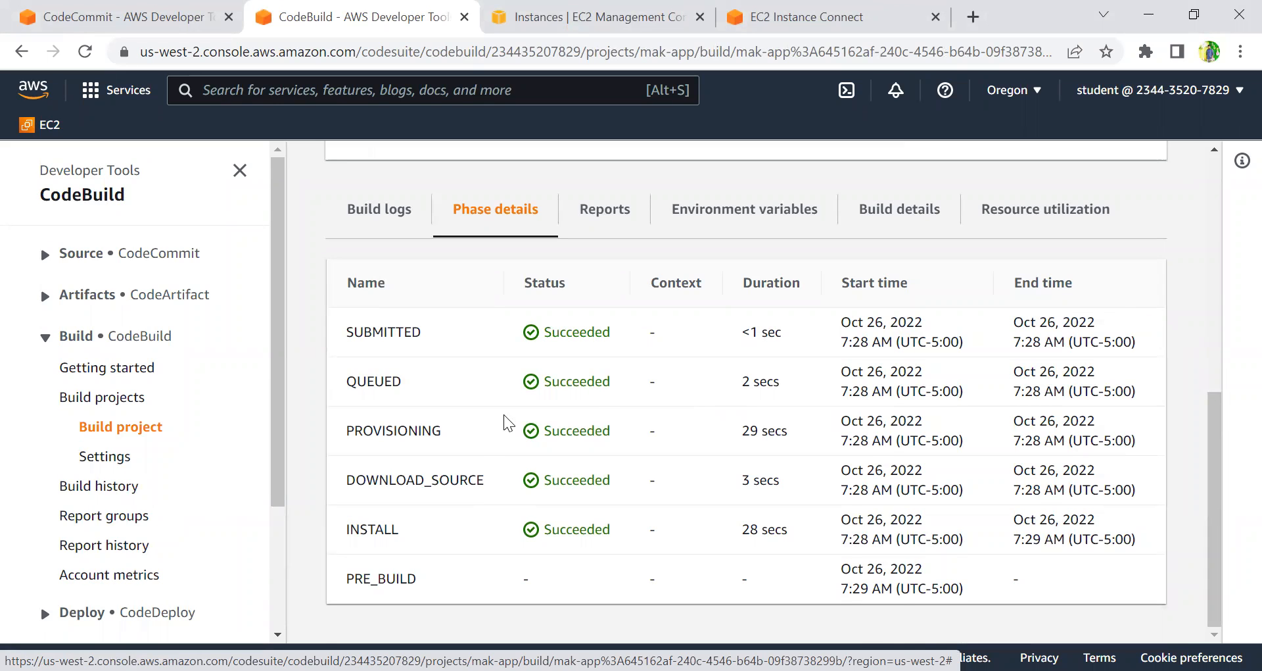
pyautogui.scroll(-1, 485, 491)
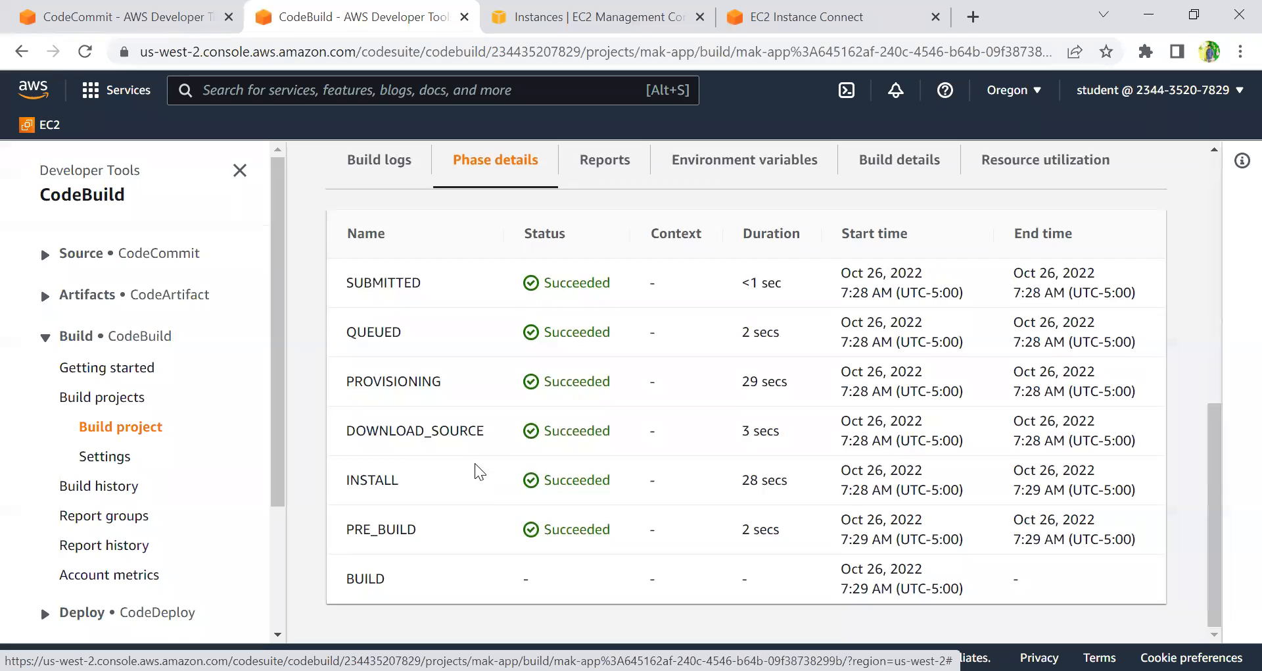
pyautogui.scroll(3, 476, 440)
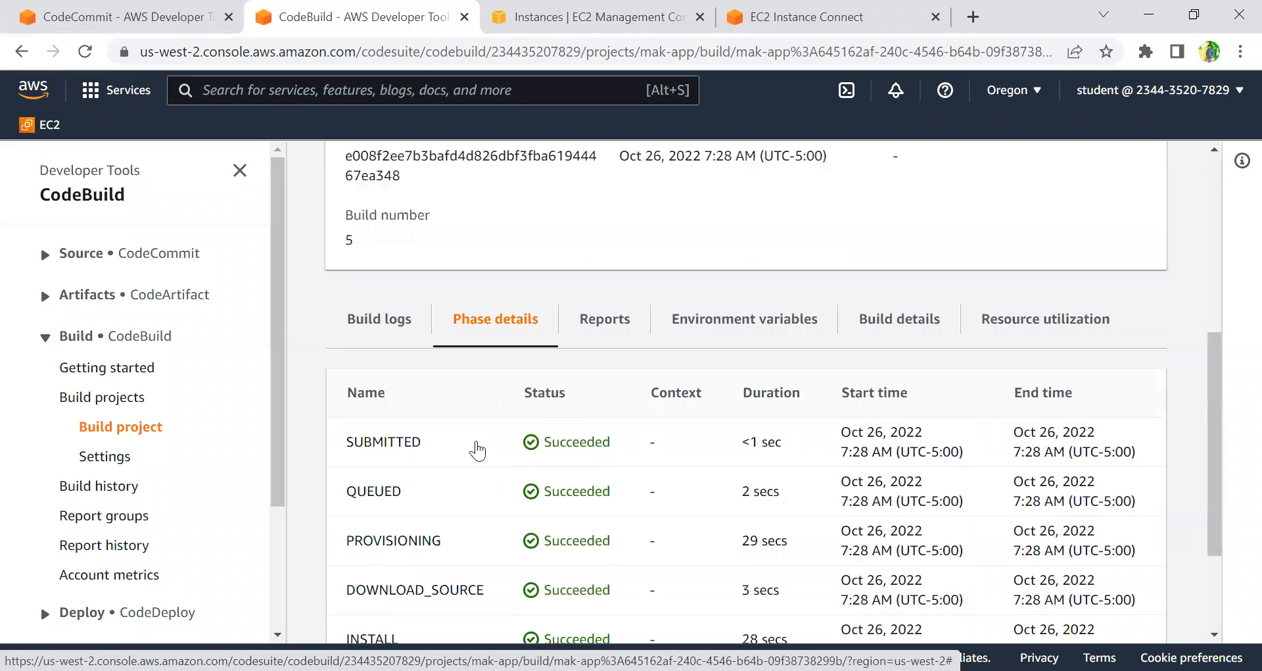
pyautogui.scroll(-3, 476, 441)
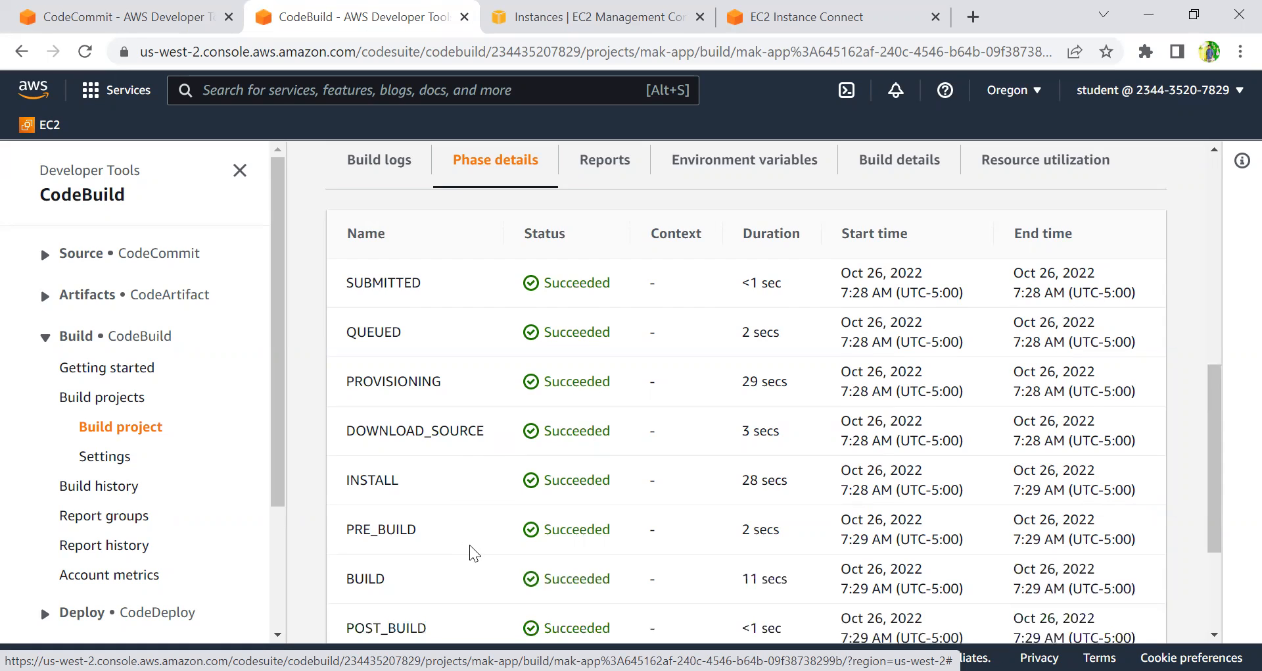
pyautogui.scroll(-4, 470, 545)
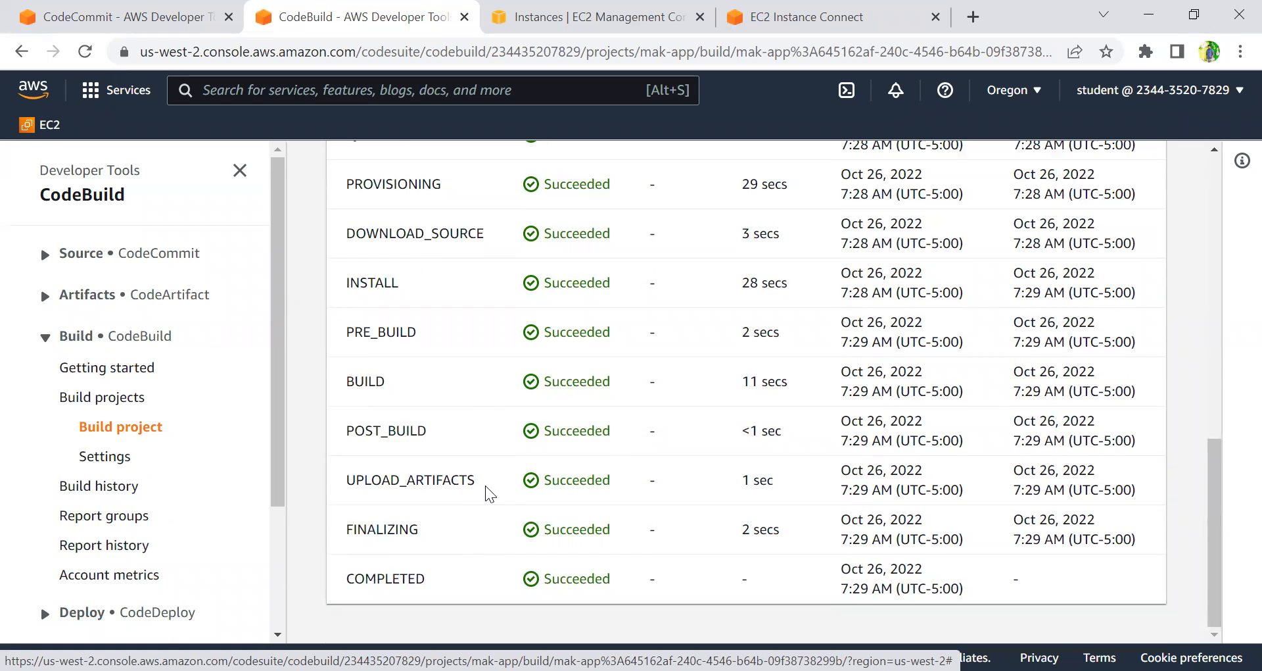
pyautogui.scroll(10, 485, 485)
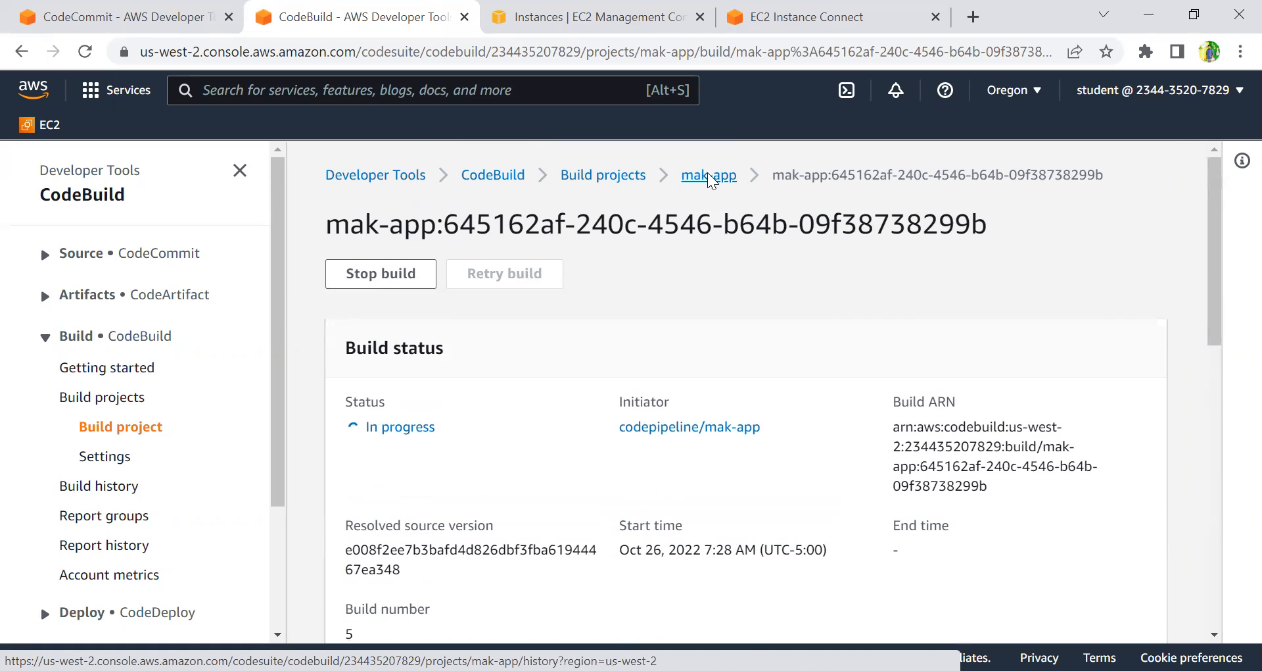
pyautogui.click(708, 172)
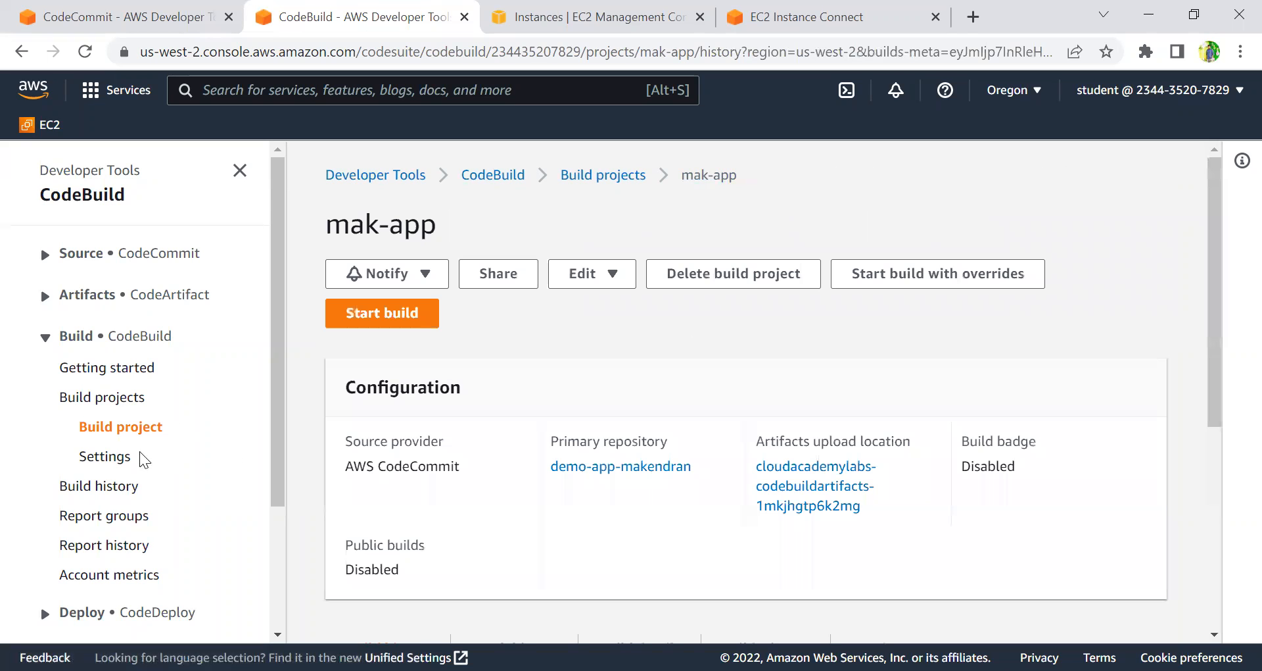
# Step: Check the status of the mak-app build runs in CodeBuild's build history
pyautogui.click(116, 399)
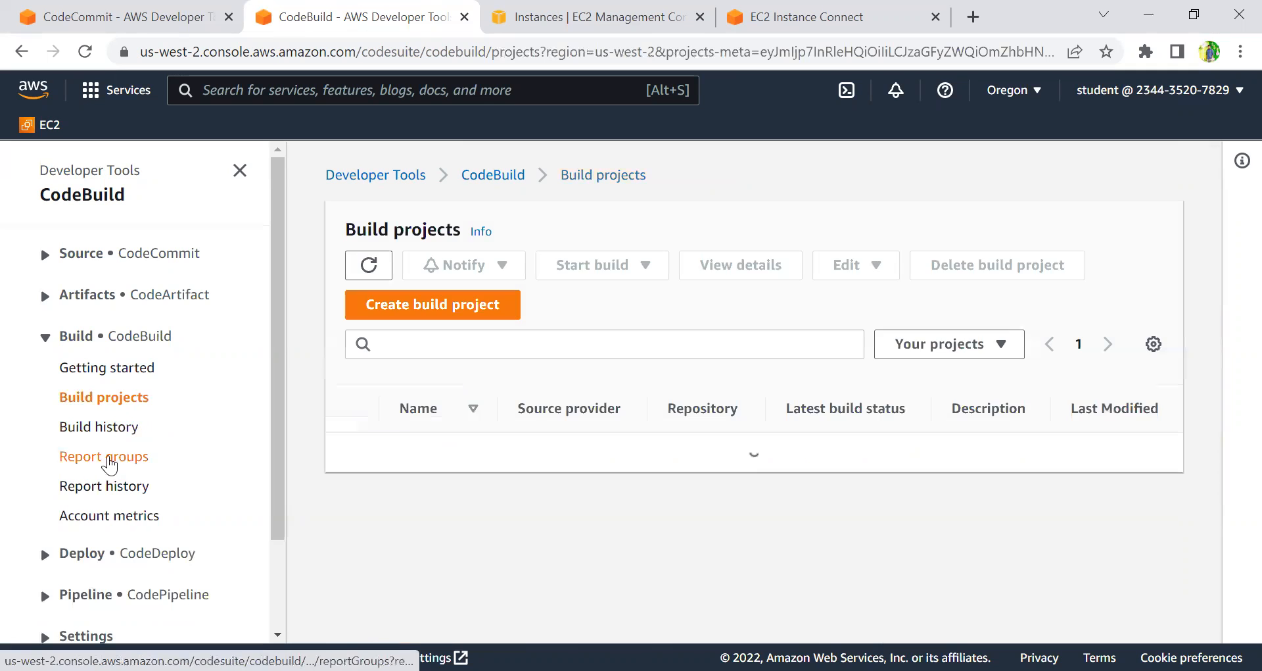
pyautogui.click(102, 427)
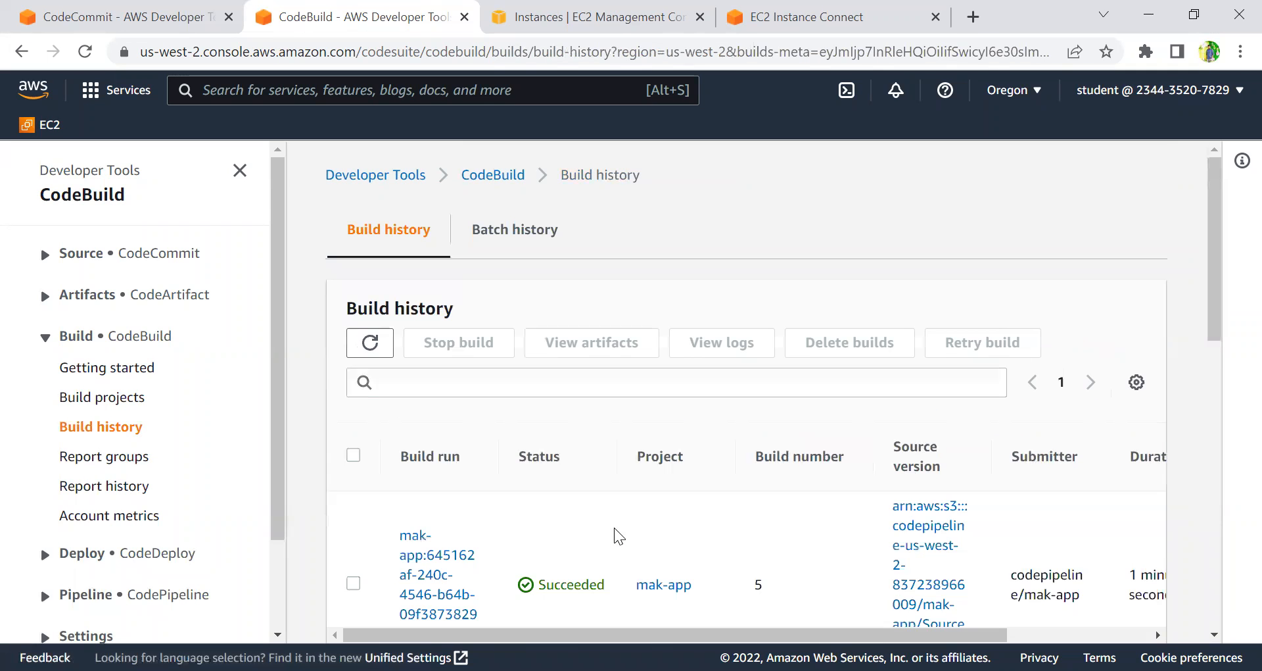
pyautogui.scroll(-3, 614, 536)
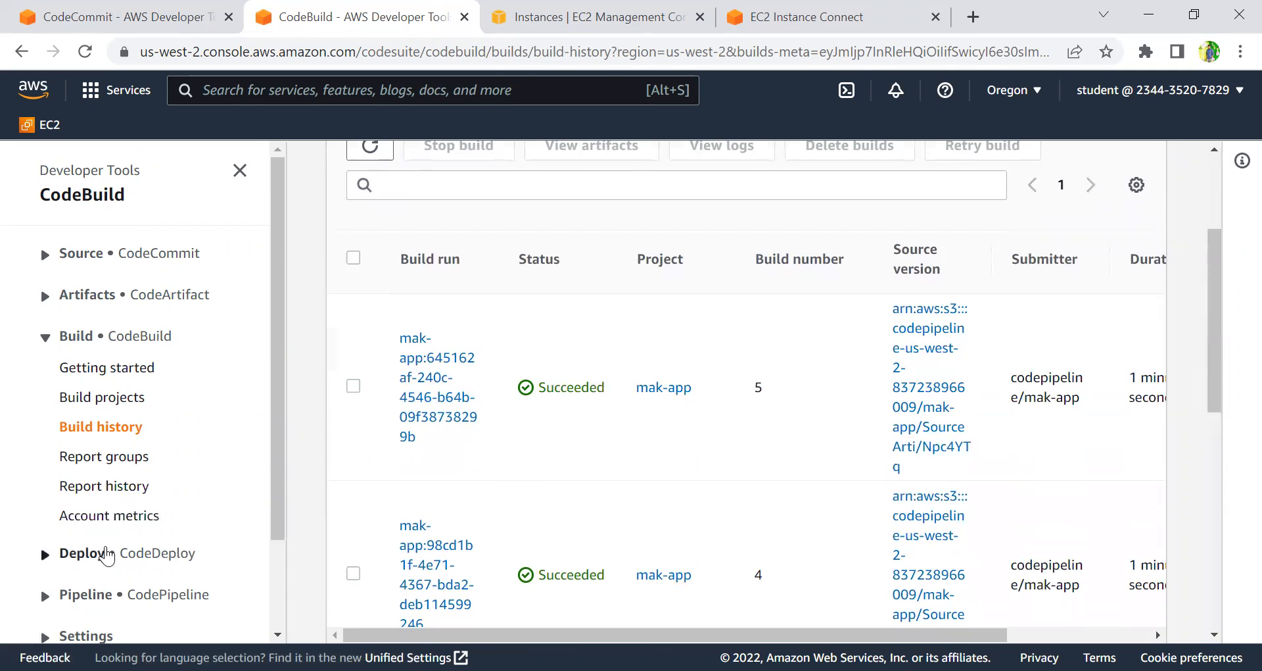
# Step: Reopen the mak-app pipeline in CodePipeline and check the progress of its Production stage
pyautogui.click(107, 556)
pyautogui.scroll(-3, 138, 549)
pyautogui.click(86, 550)
pyautogui.scroll(-2, 162, 547)
pyautogui.click(86, 485)
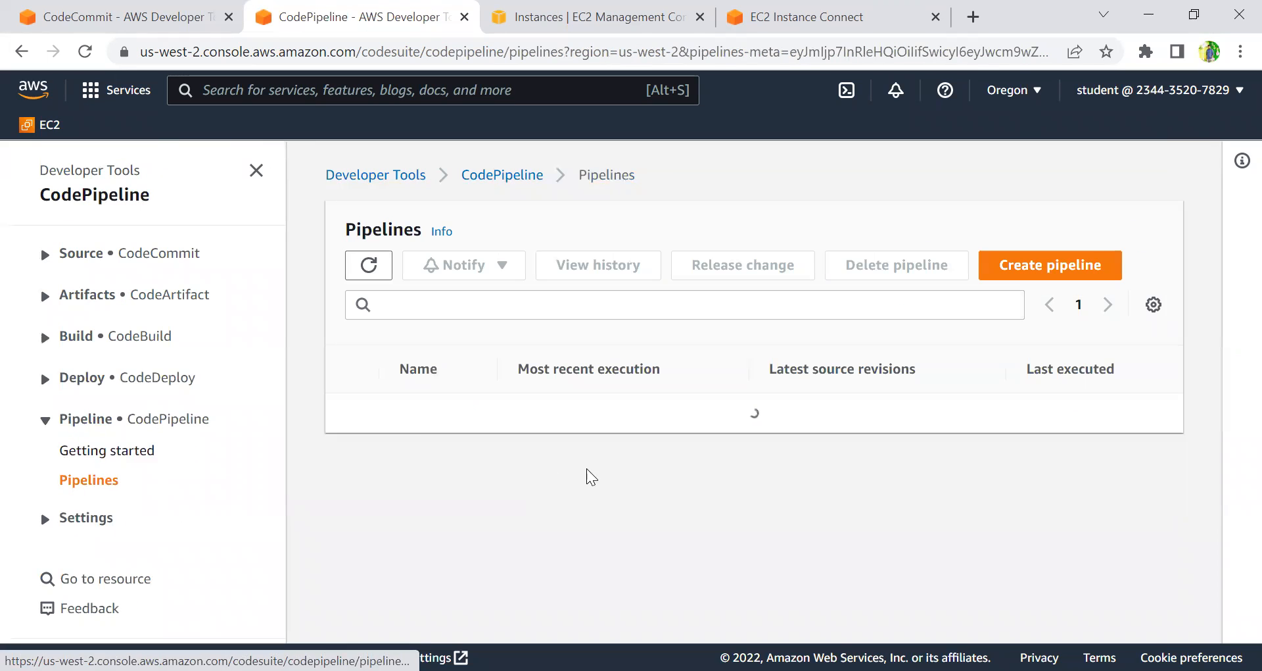
pyautogui.click(447, 425)
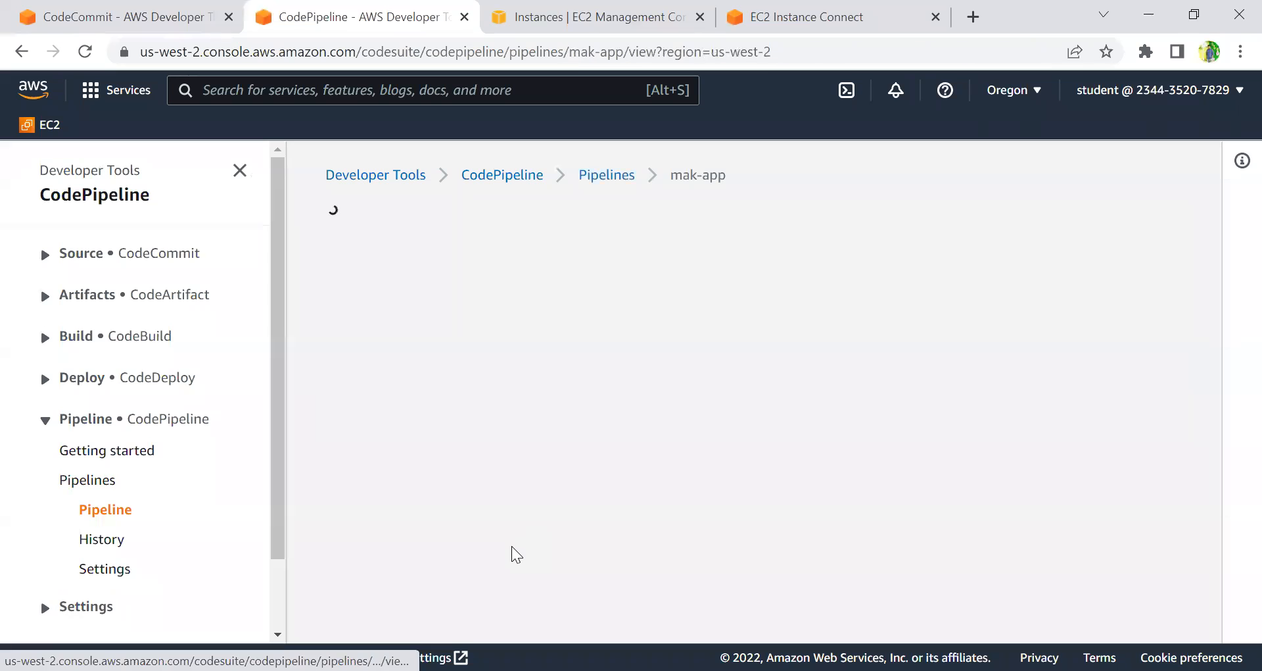
pyautogui.scroll(-10, 516, 556)
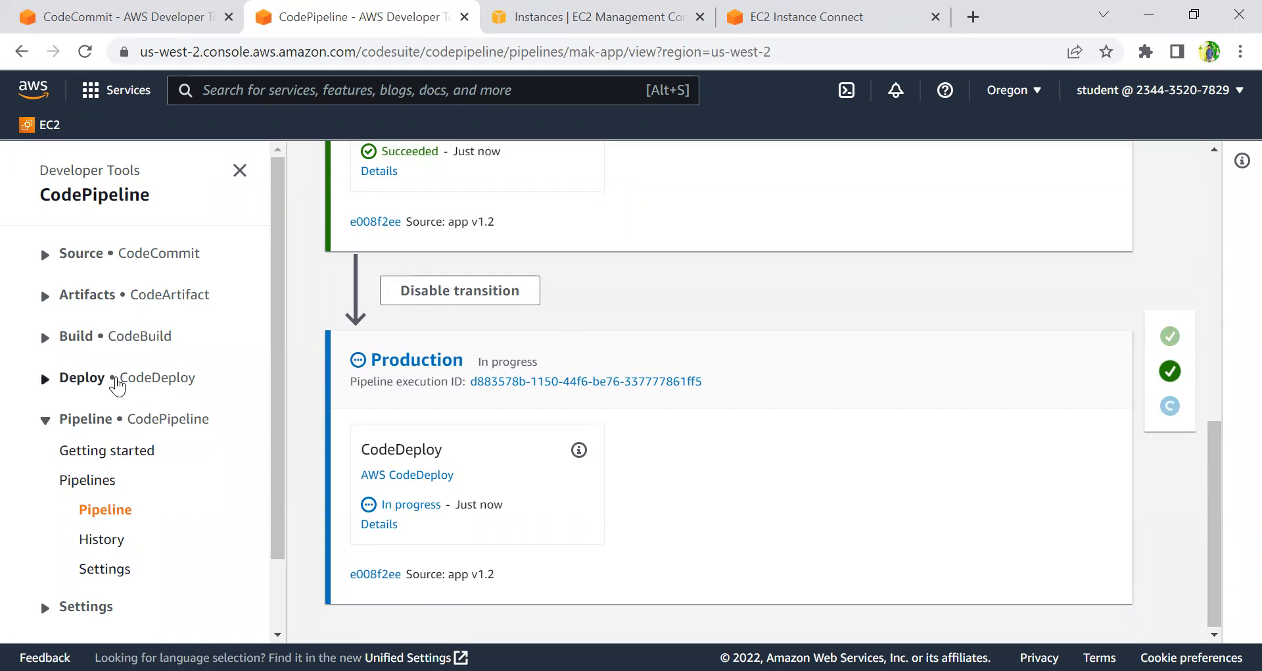
# Step: Open the newest blue/green deployment of mak-app from CodeDeploy's deployment history
pyautogui.click(118, 383)
pyautogui.click(122, 438)
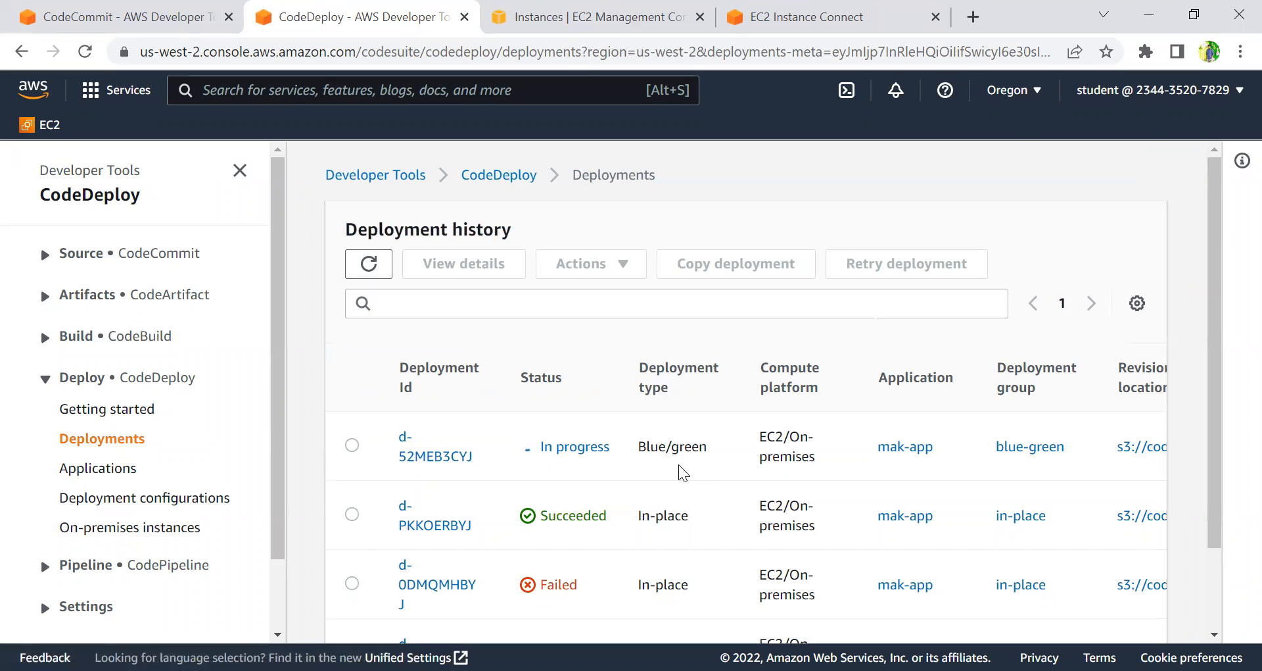
pyautogui.click(436, 456)
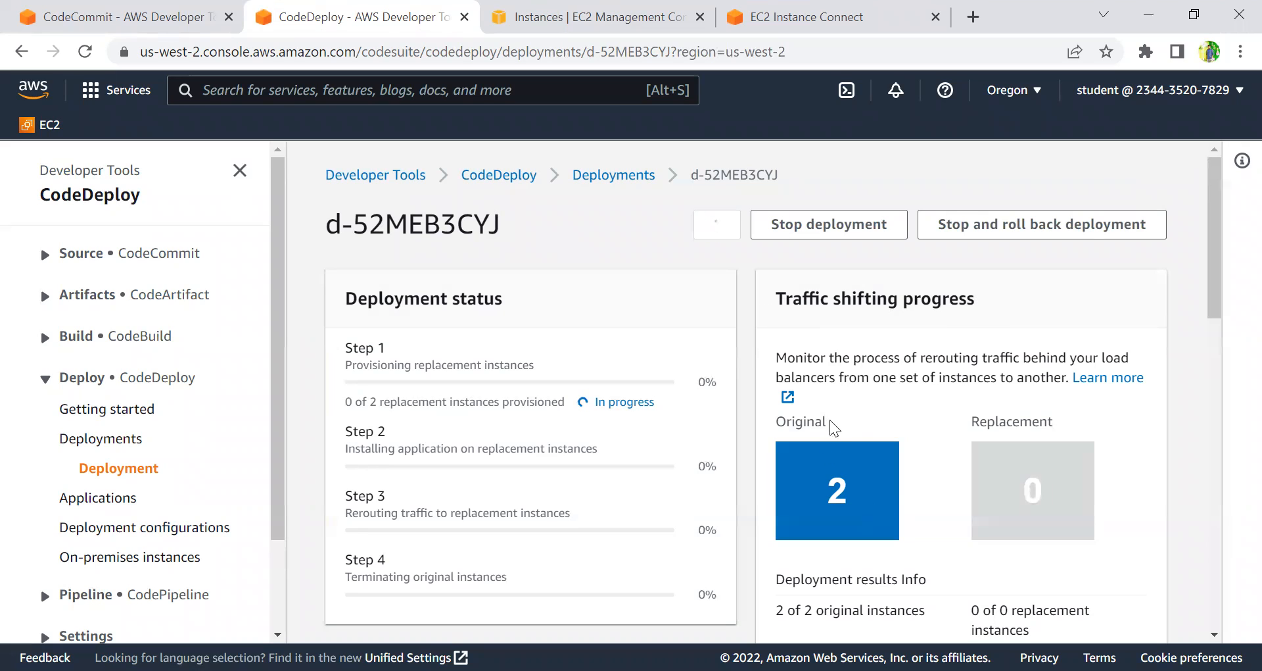
# Step: Compare the original and replacement environments in the traffic shifting progress and look over the deployment's lifecycle events
pyautogui.doubleClick(783, 422)
pyautogui.moveTo(1072, 423); pyautogui.dragTo(980, 424)
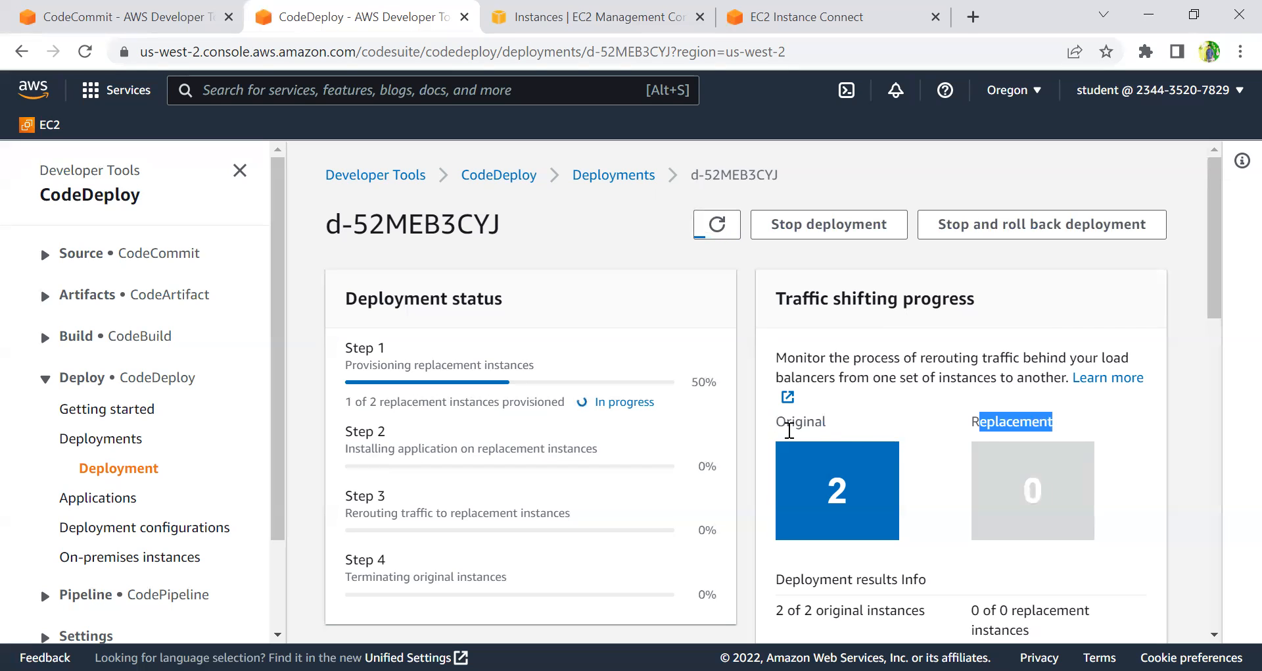
pyautogui.moveTo(786, 422); pyautogui.dragTo(839, 424)
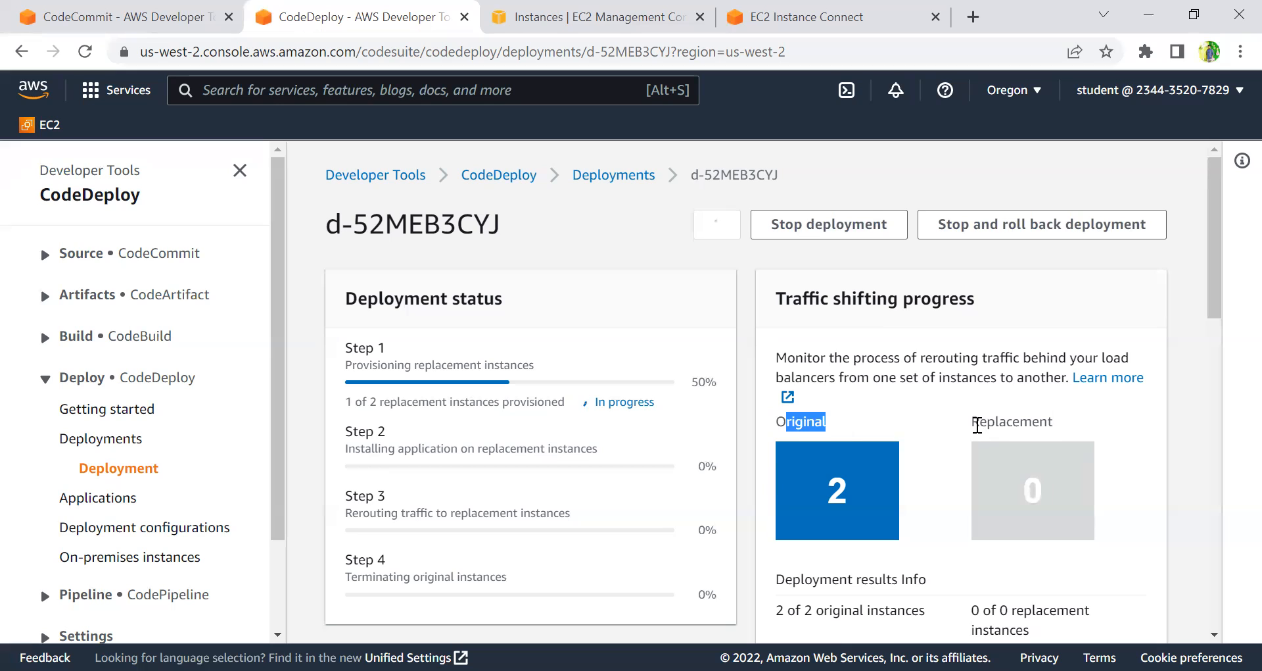
pyautogui.moveTo(978, 424); pyautogui.dragTo(1065, 420)
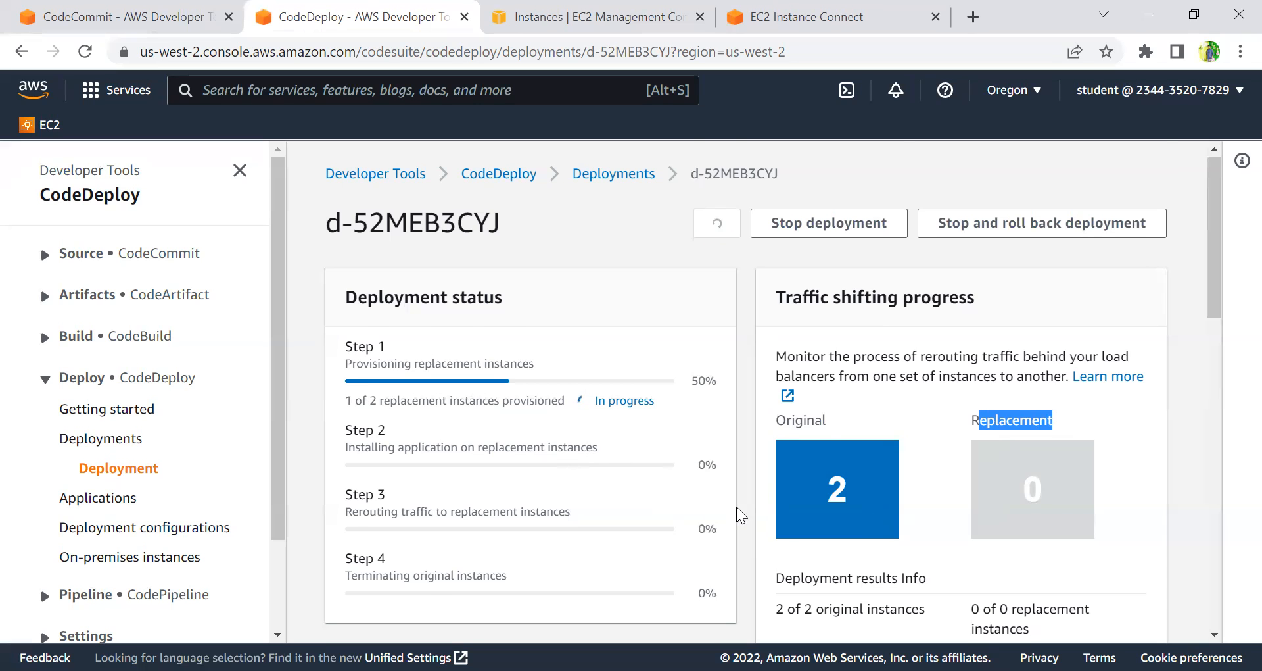
pyautogui.scroll(-12, 736, 506)
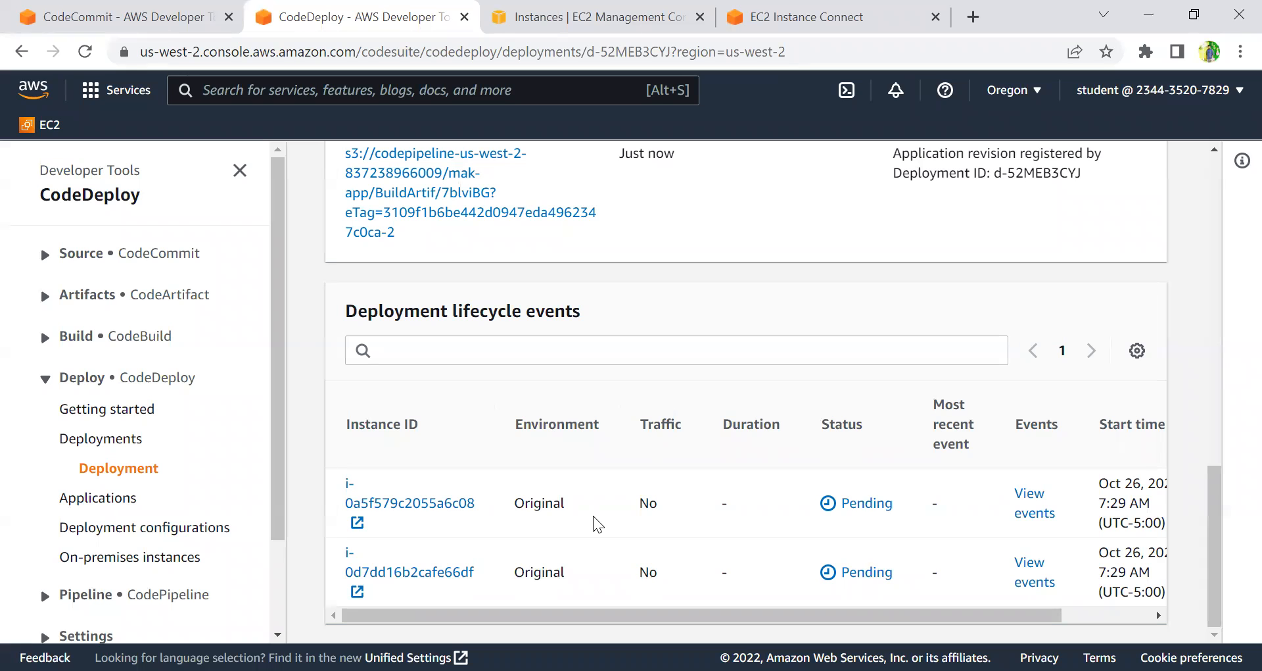
pyautogui.scroll(10, 593, 516)
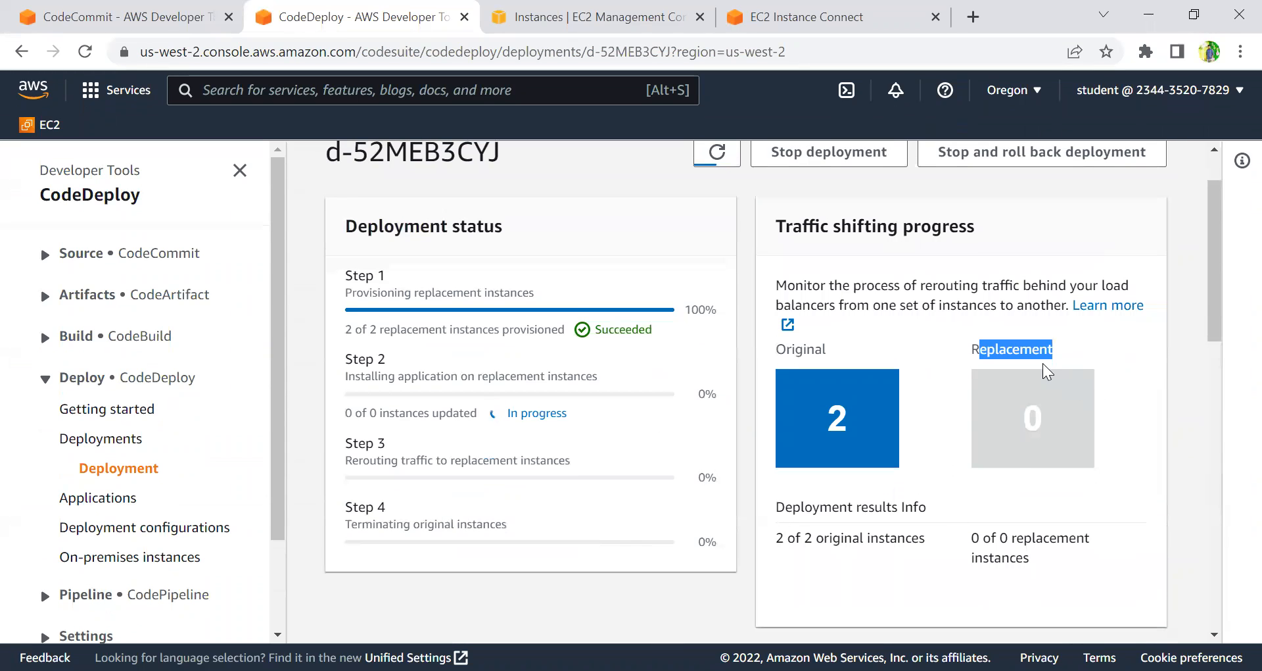
# Step: Examine the deployment's provisioning, installation and termination steps, along with its instance lifecycle events
pyautogui.click(1025, 352)
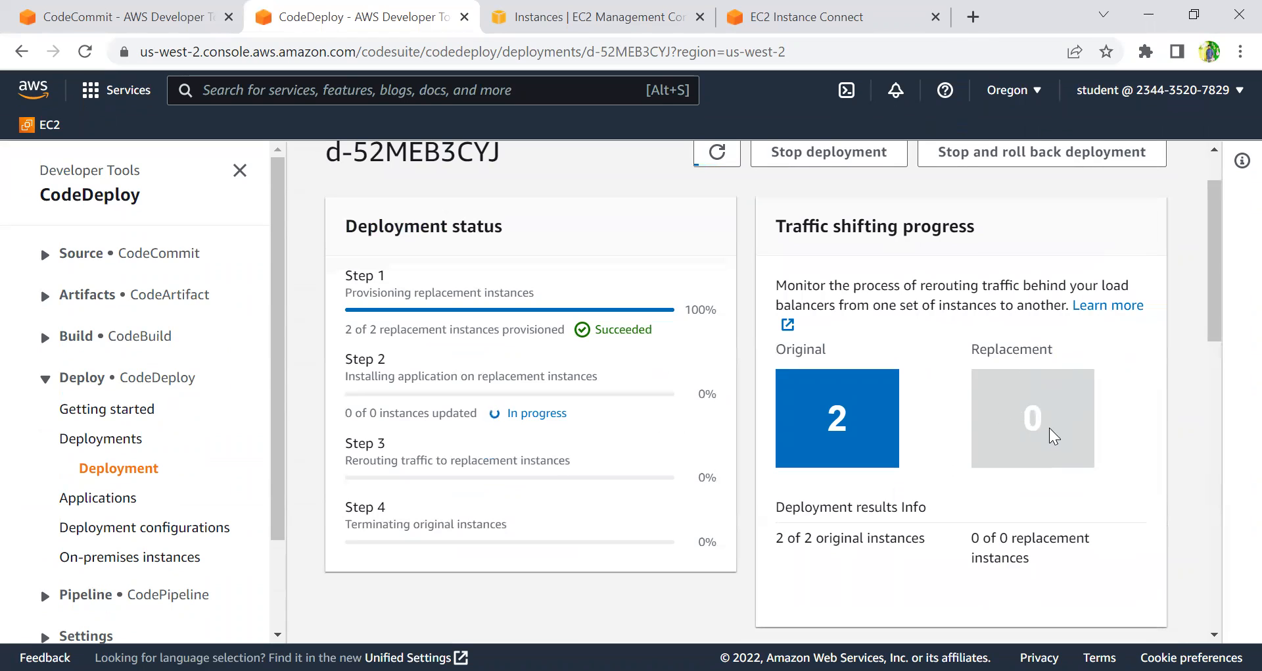
pyautogui.moveTo(347, 329); pyautogui.dragTo(581, 335)
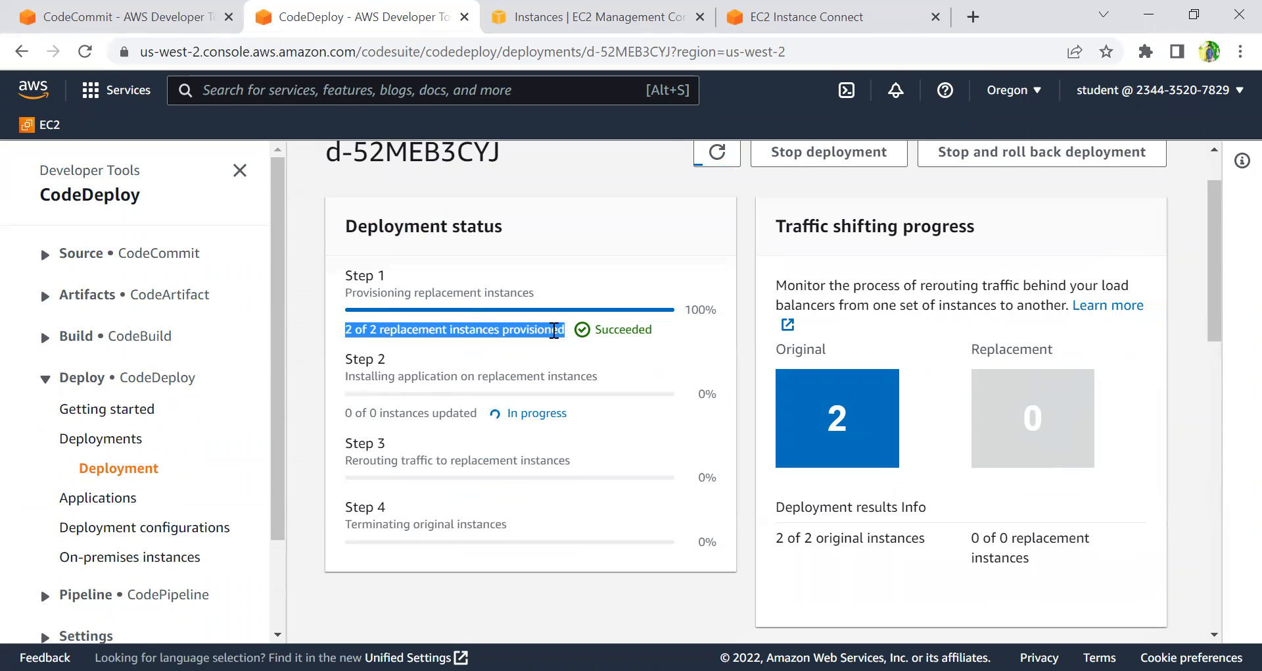
pyautogui.click(496, 325)
pyautogui.moveTo(360, 376); pyautogui.dragTo(598, 375)
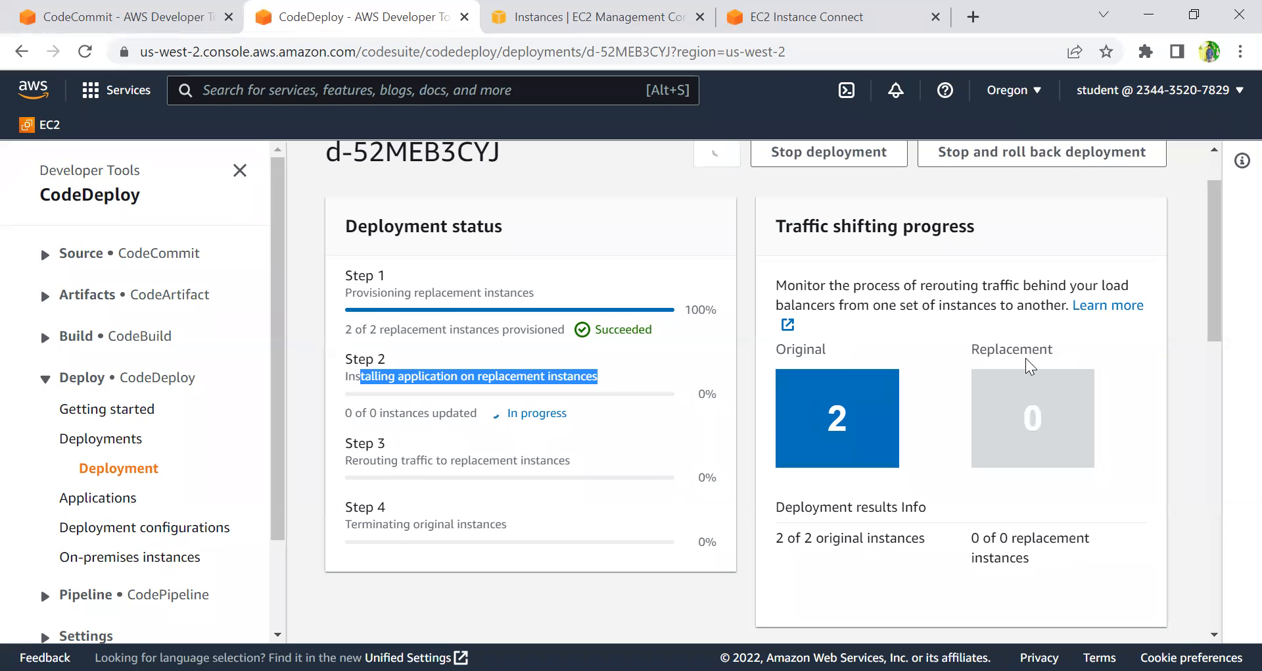
pyautogui.moveTo(344, 523); pyautogui.dragTo(521, 526)
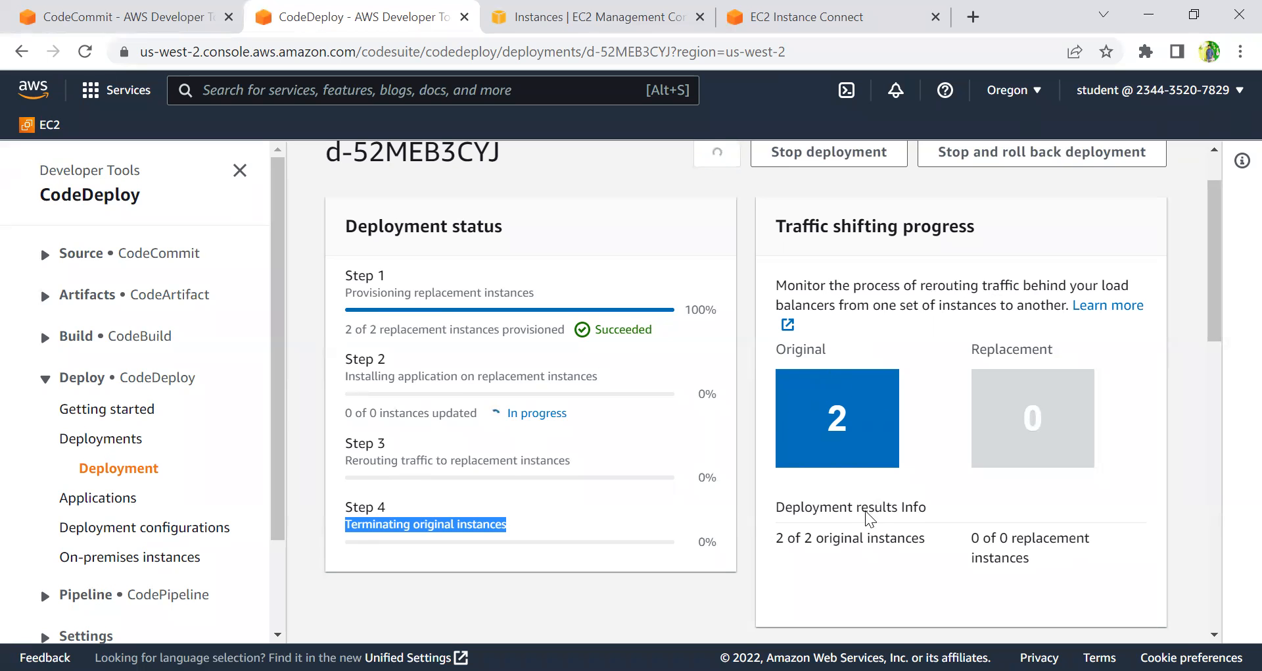
pyautogui.scroll(-1, 592, 563)
pyautogui.scroll(-10, 592, 563)
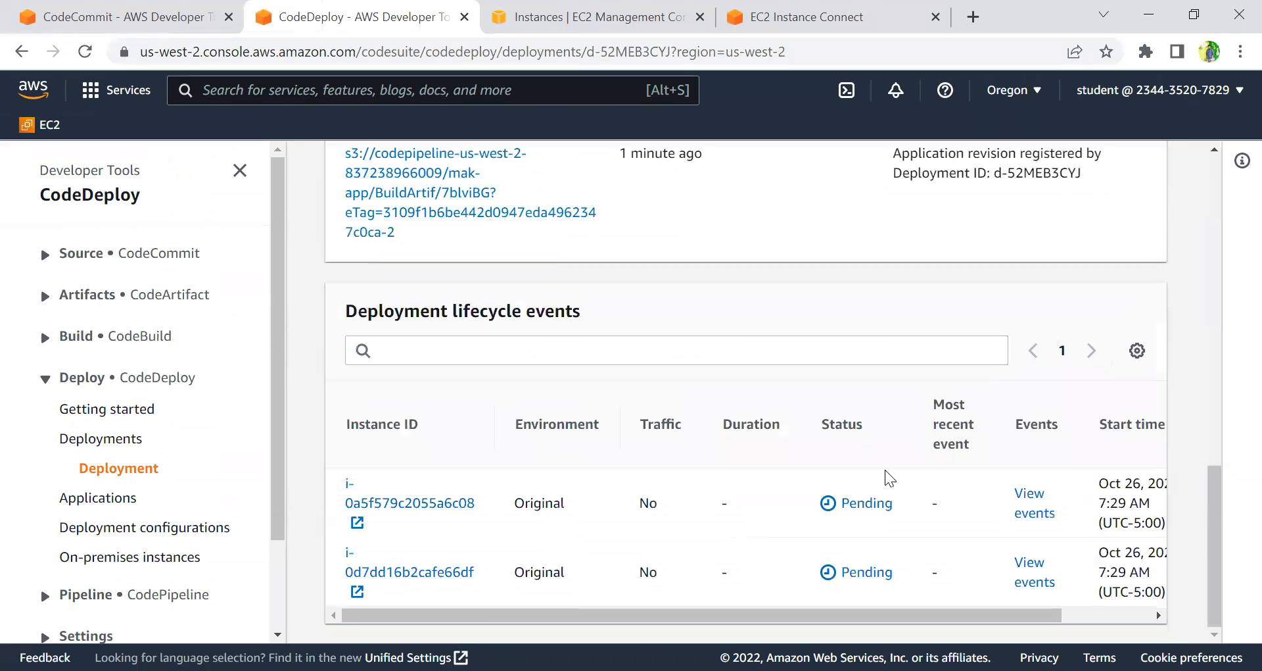
# Step: Refresh the deployment and inspect the event details of the first original instance
pyautogui.scroll(5, 610, 456)
pyautogui.scroll(5, 610, 457)
pyautogui.click(716, 224)
pyautogui.scroll(-10, 741, 450)
pyautogui.click(1026, 505)
pyautogui.scroll(-5, 670, 500)
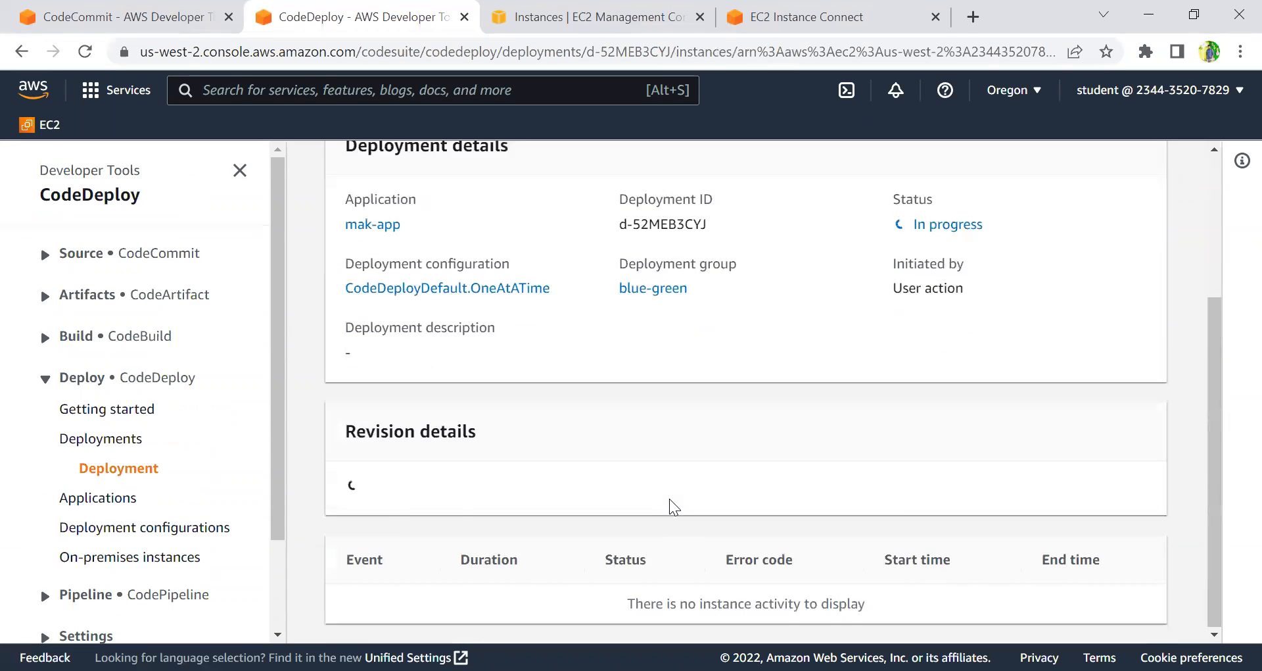
pyautogui.scroll(5, 669, 498)
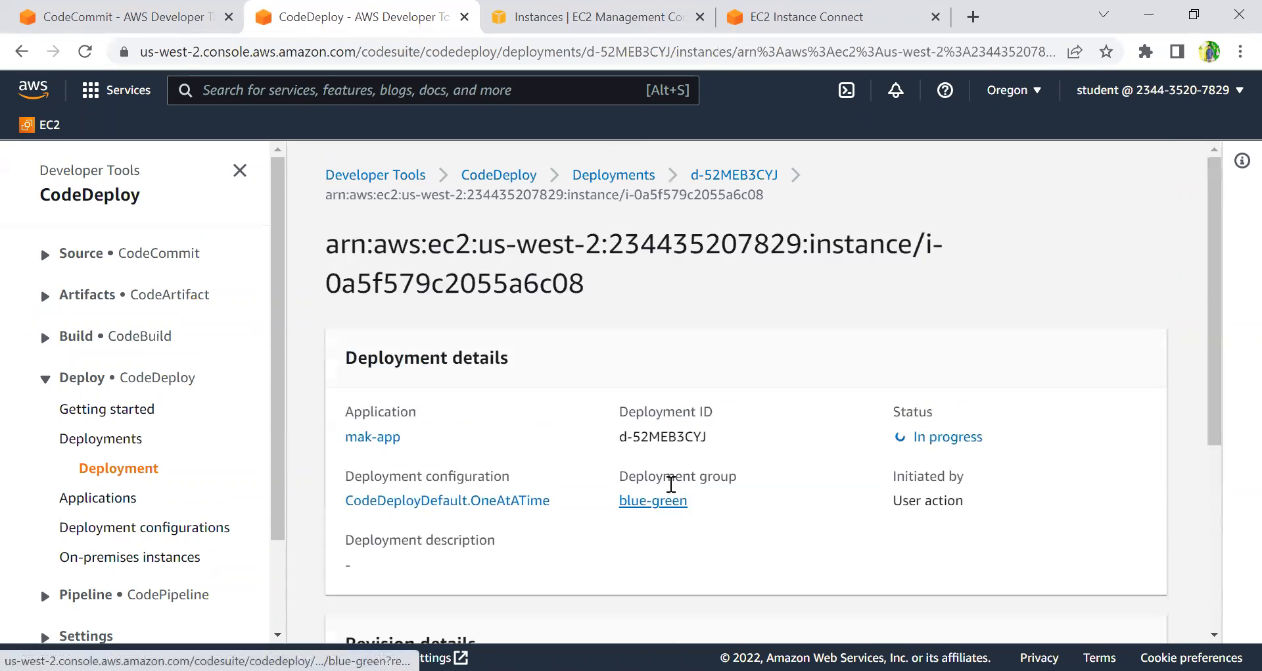
# Step: Return to the blue-green deployment and recheck its step progress and instance lifecycle events
pyautogui.click(745, 176)
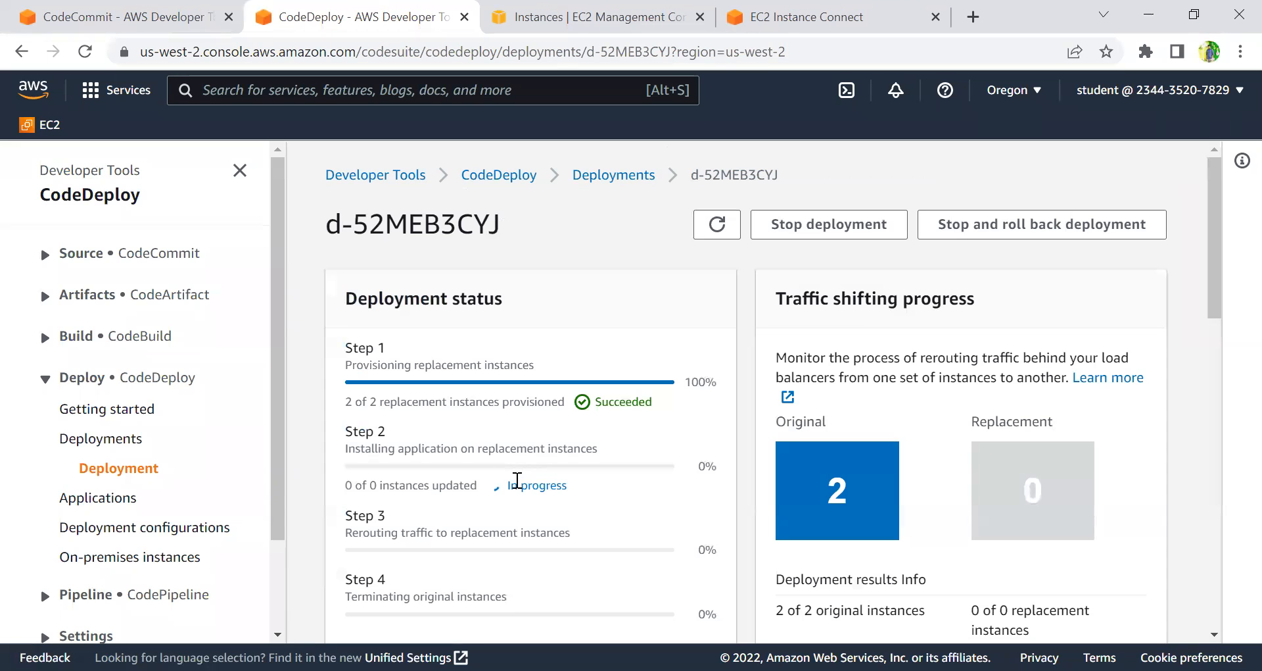
pyautogui.scroll(-5, 517, 479)
pyautogui.scroll(-5, 517, 480)
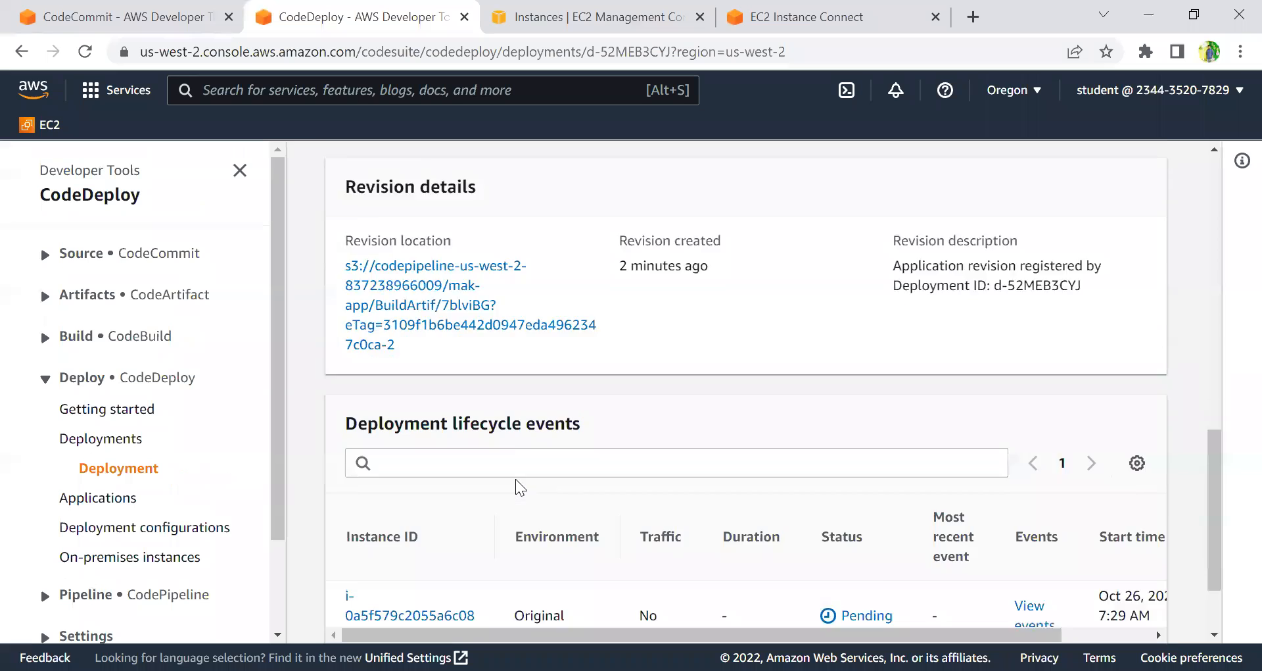
pyautogui.scroll(6, 635, 488)
pyautogui.scroll(5, 633, 486)
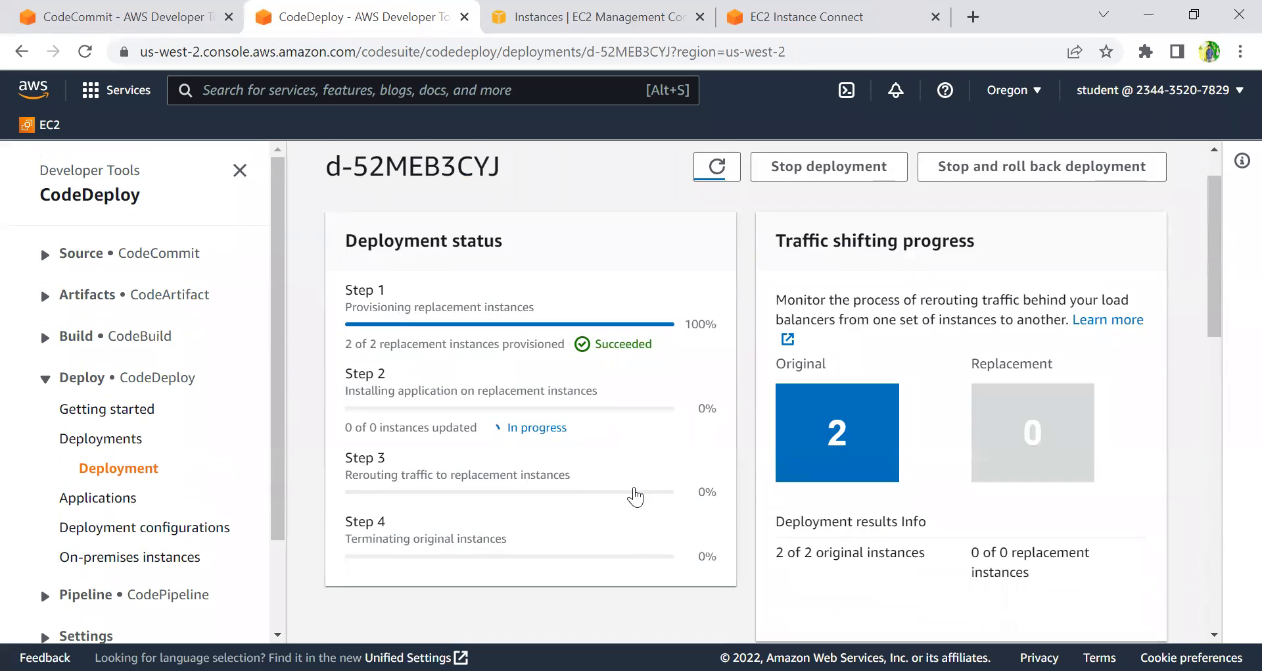
pyautogui.scroll(-10, 633, 486)
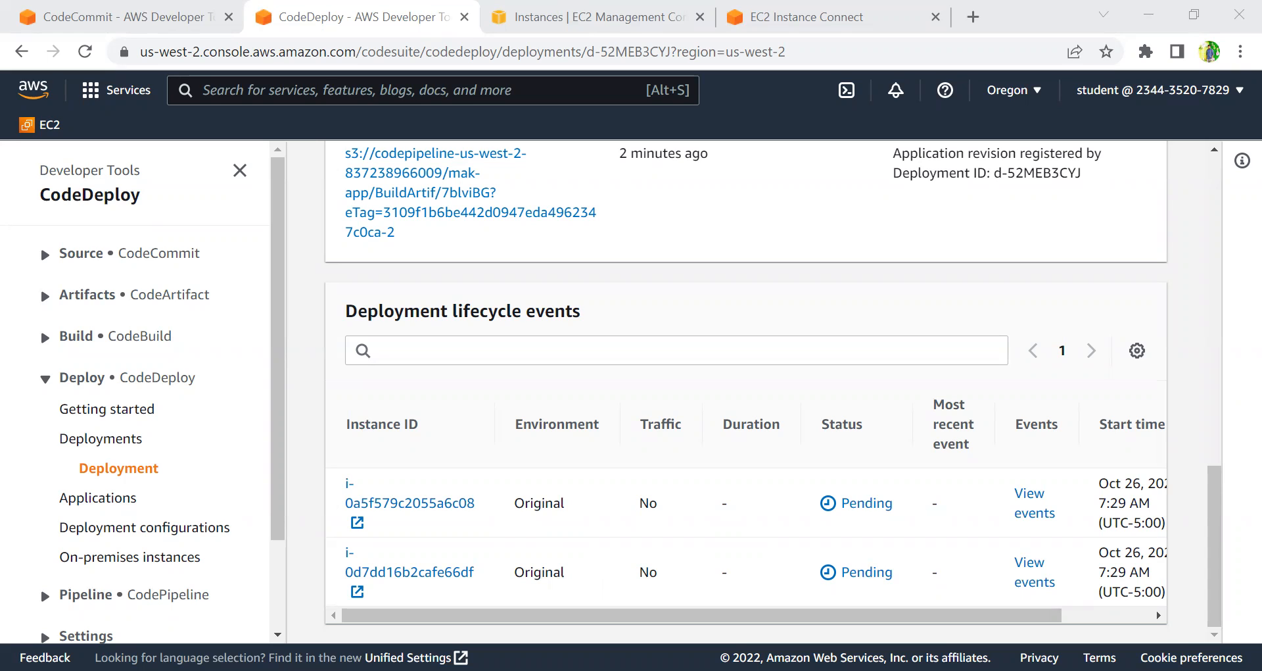
pyautogui.scroll(10, 653, 495)
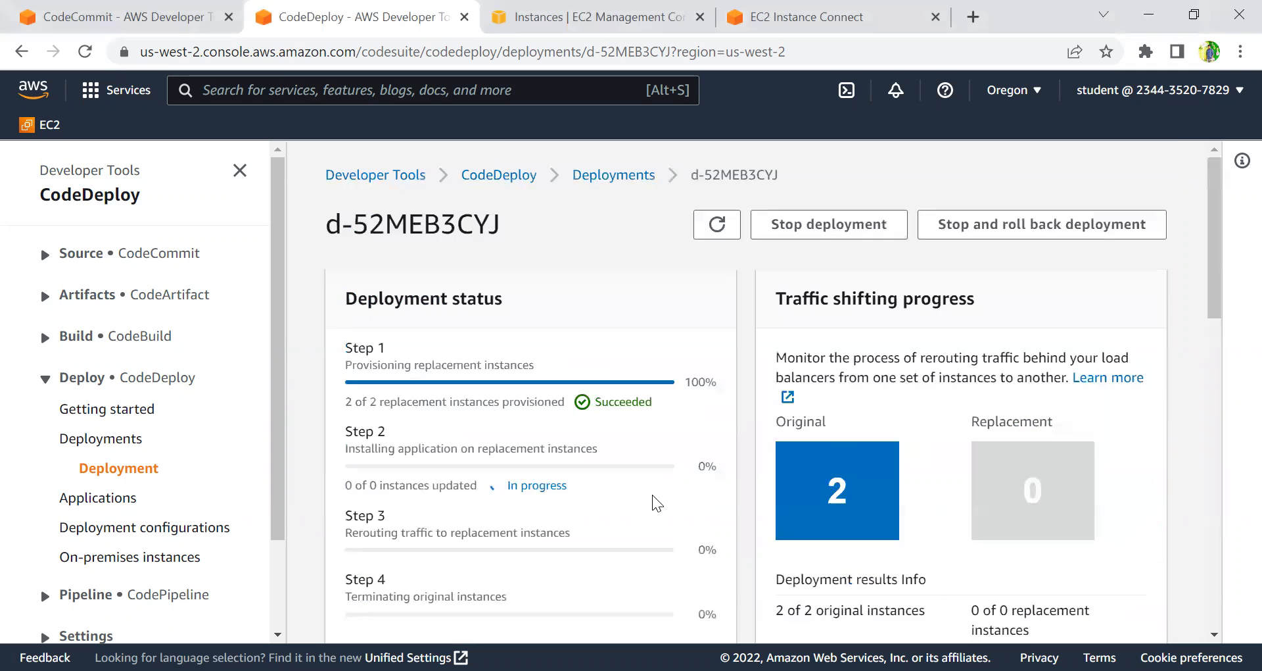
# Step: Refresh the deployment status and look for replacement instances in the lifecycle events
pyautogui.click(733, 227)
pyautogui.scroll(-10, 676, 512)
pyautogui.scroll(-4, 676, 511)
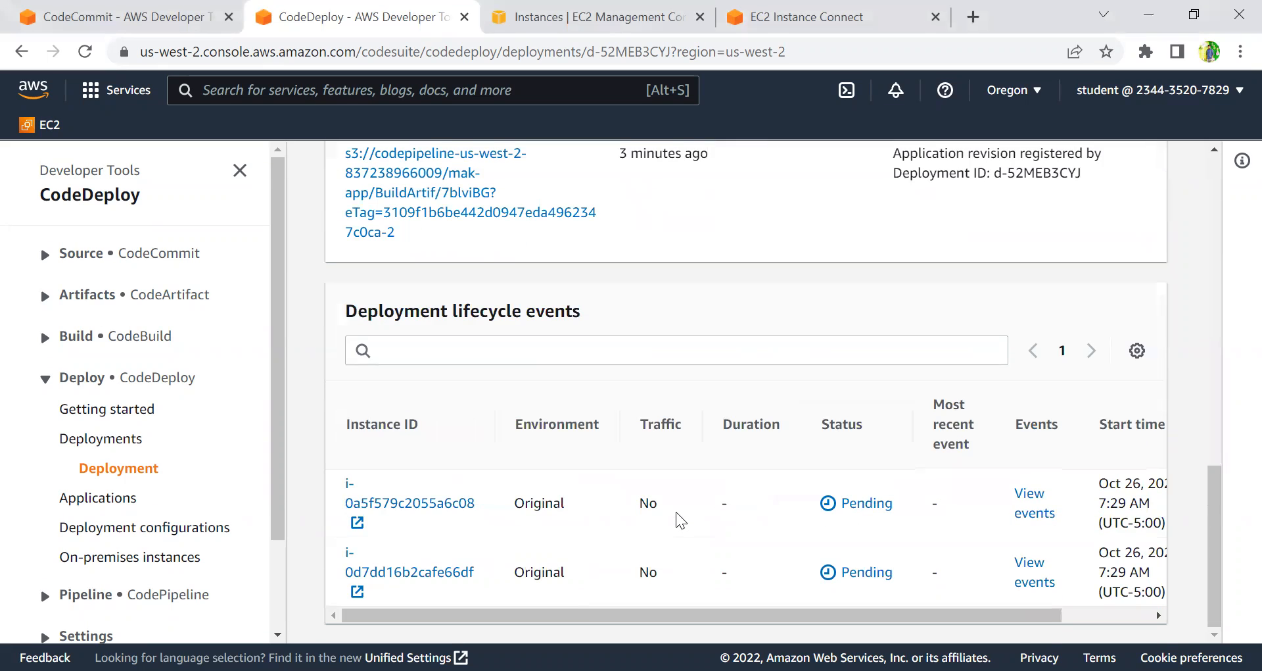
pyautogui.scroll(14, 676, 512)
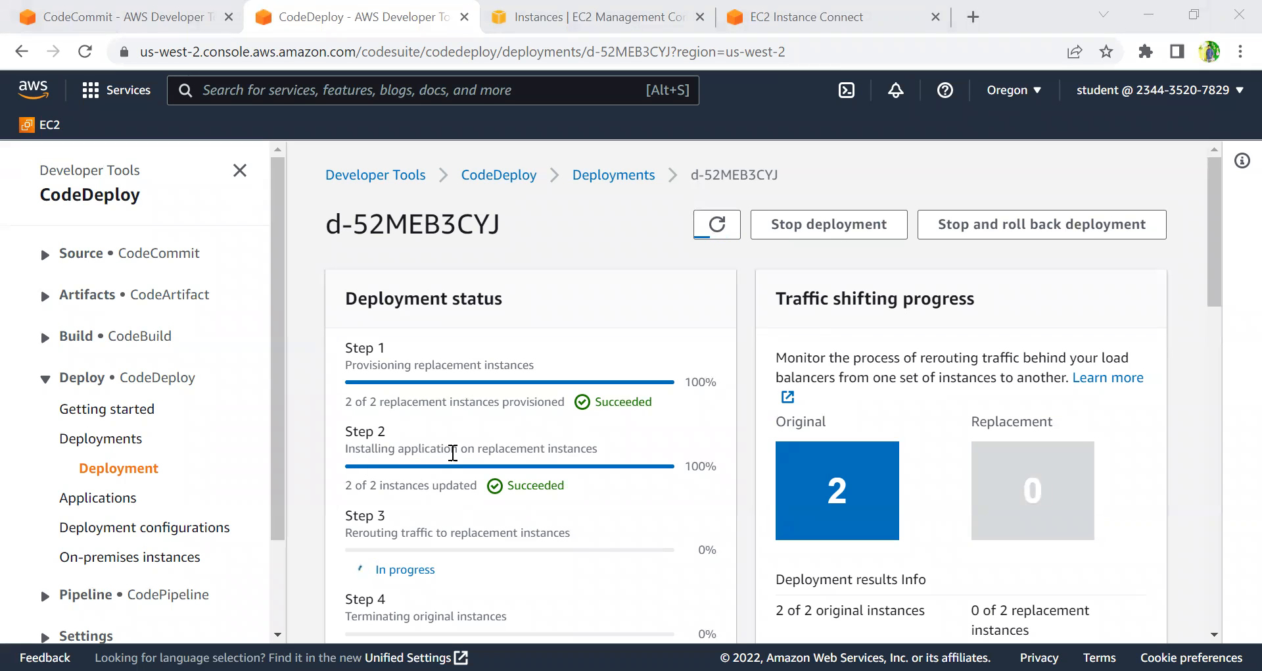
# Step: Check the installation on replacement instances and compare the replacement and original instances in the lifecycle events
pyautogui.moveTo(597, 449); pyautogui.dragTo(557, 451)
pyautogui.scroll(-6, 561, 472)
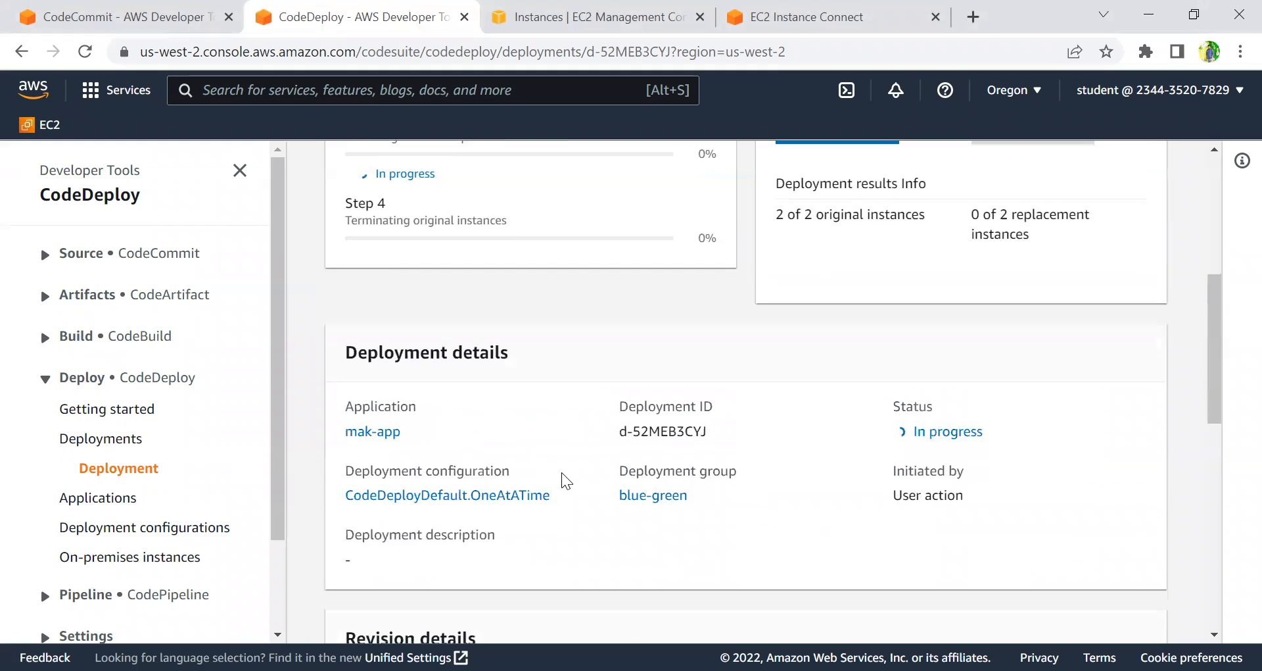
pyautogui.scroll(-10, 561, 472)
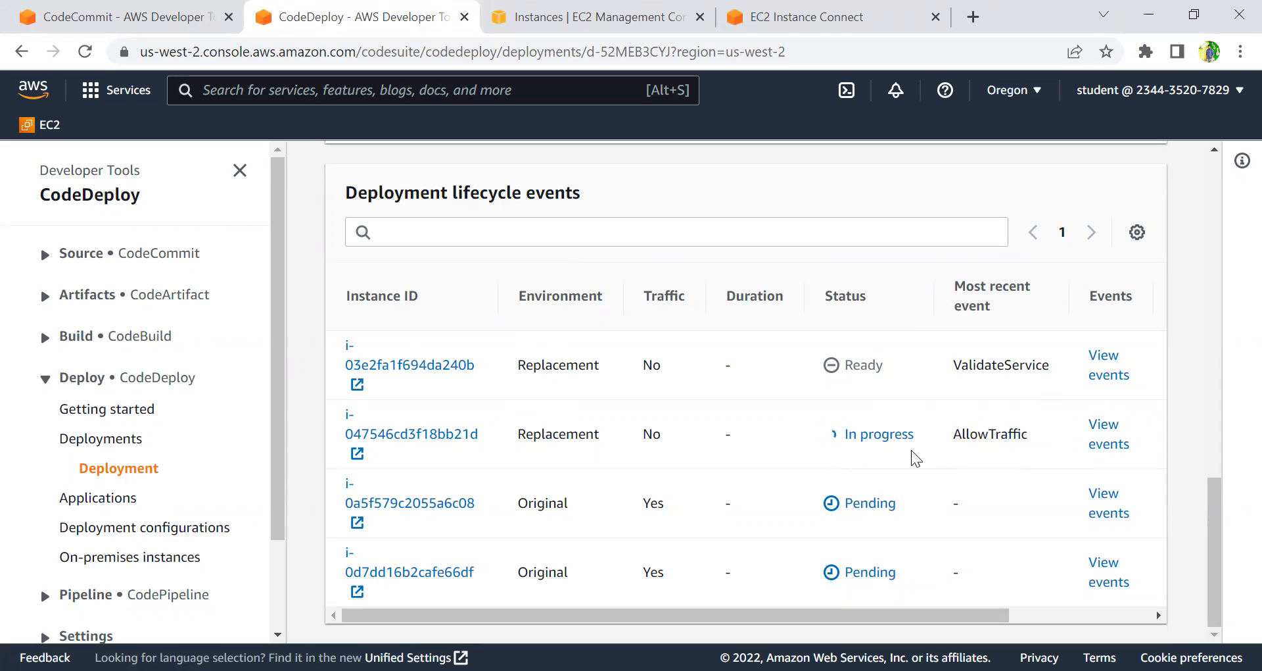
# Step: Review the first replacement instance's lifecycle events from ApplicationStop through ValidateService and AfterAllowTraffic
pyautogui.click(1095, 375)
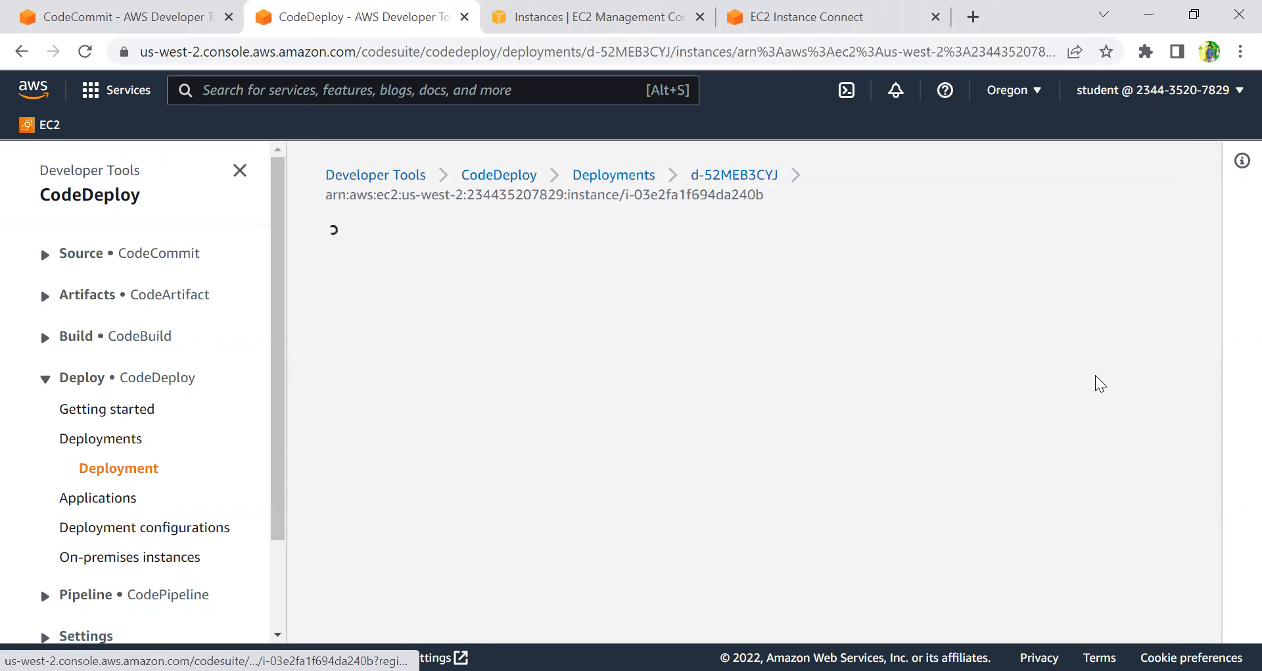
pyautogui.scroll(-8, 618, 487)
pyautogui.scroll(-2, 629, 503)
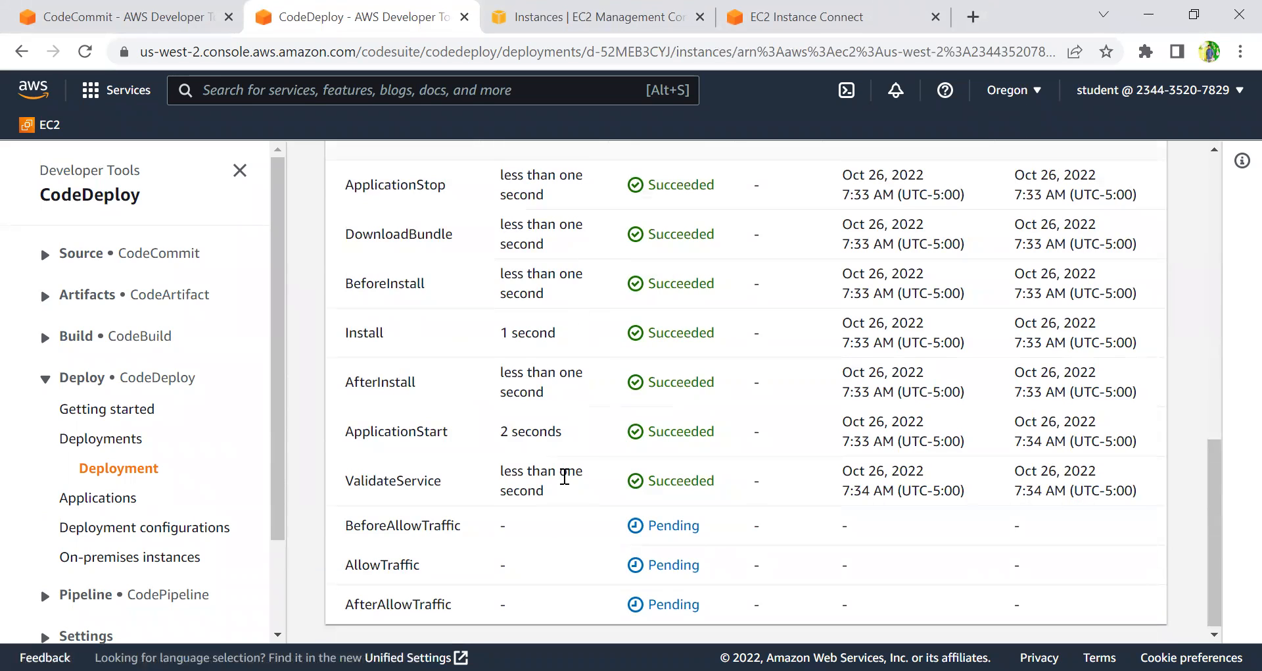
pyautogui.moveTo(350, 486); pyautogui.dragTo(463, 462)
pyautogui.click(463, 464)
pyautogui.scroll(10, 460, 466)
pyautogui.scroll(2, 460, 465)
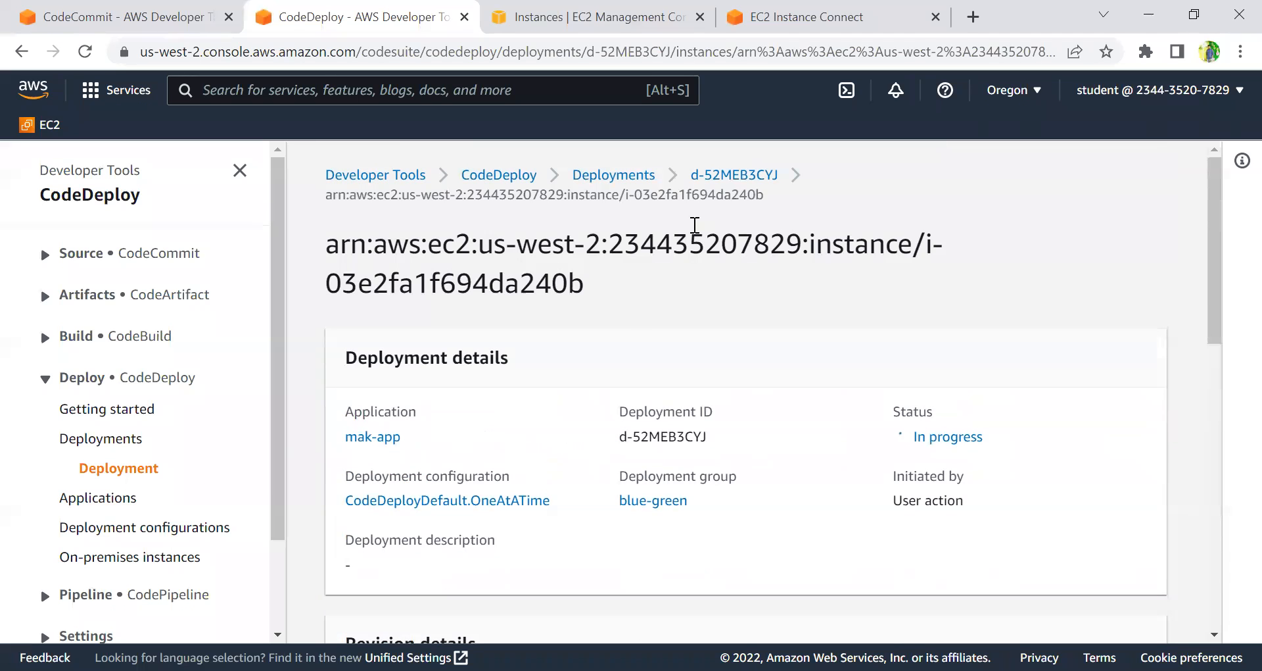
# Step: Return to the deployment and open the event details of the second replacement instance
pyautogui.click(735, 169)
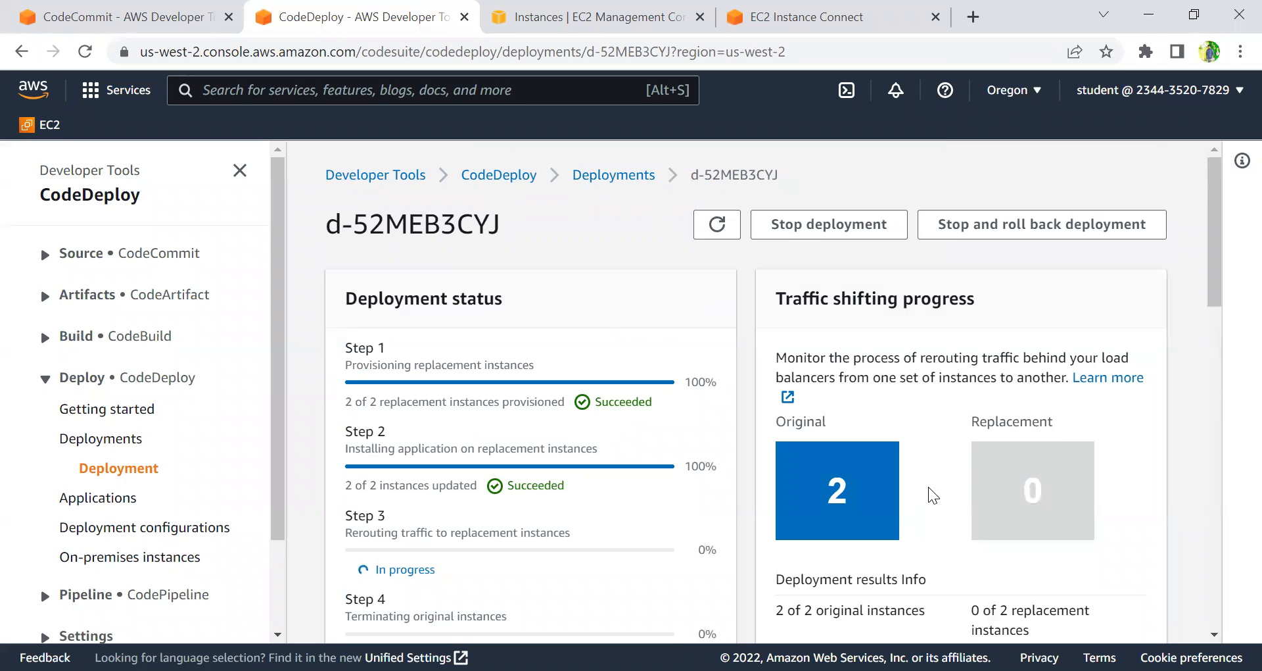
pyautogui.scroll(-6, 929, 486)
pyautogui.scroll(-8, 929, 493)
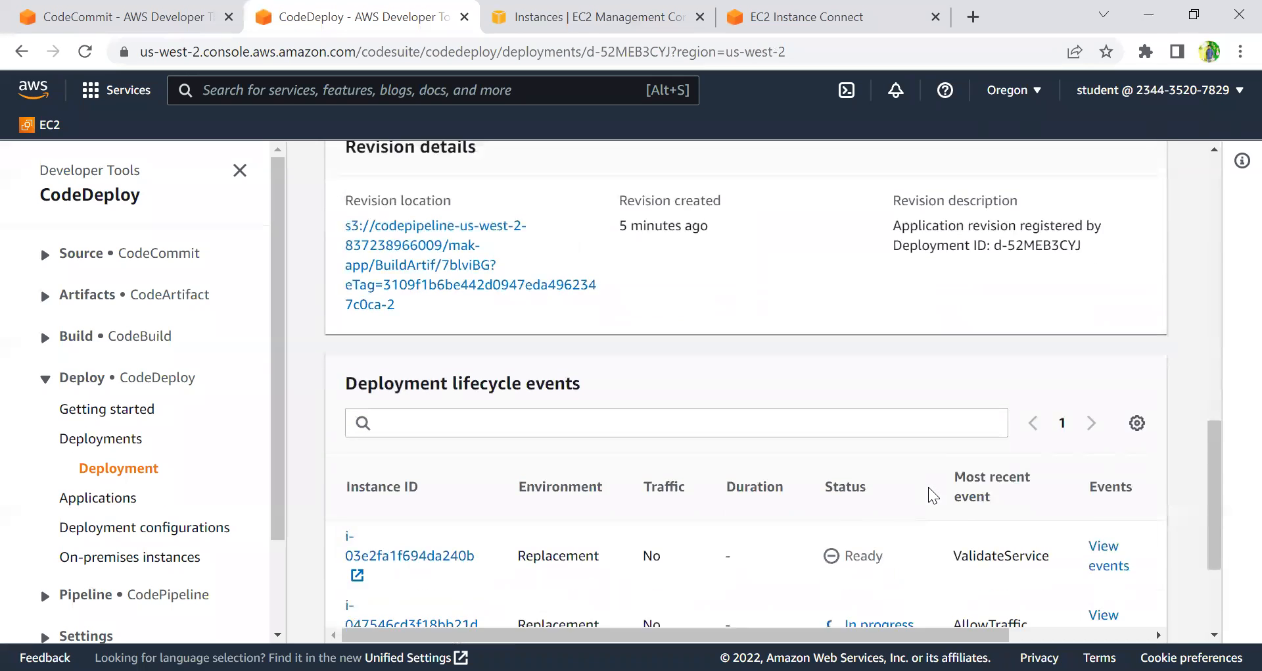
pyautogui.click(1111, 444)
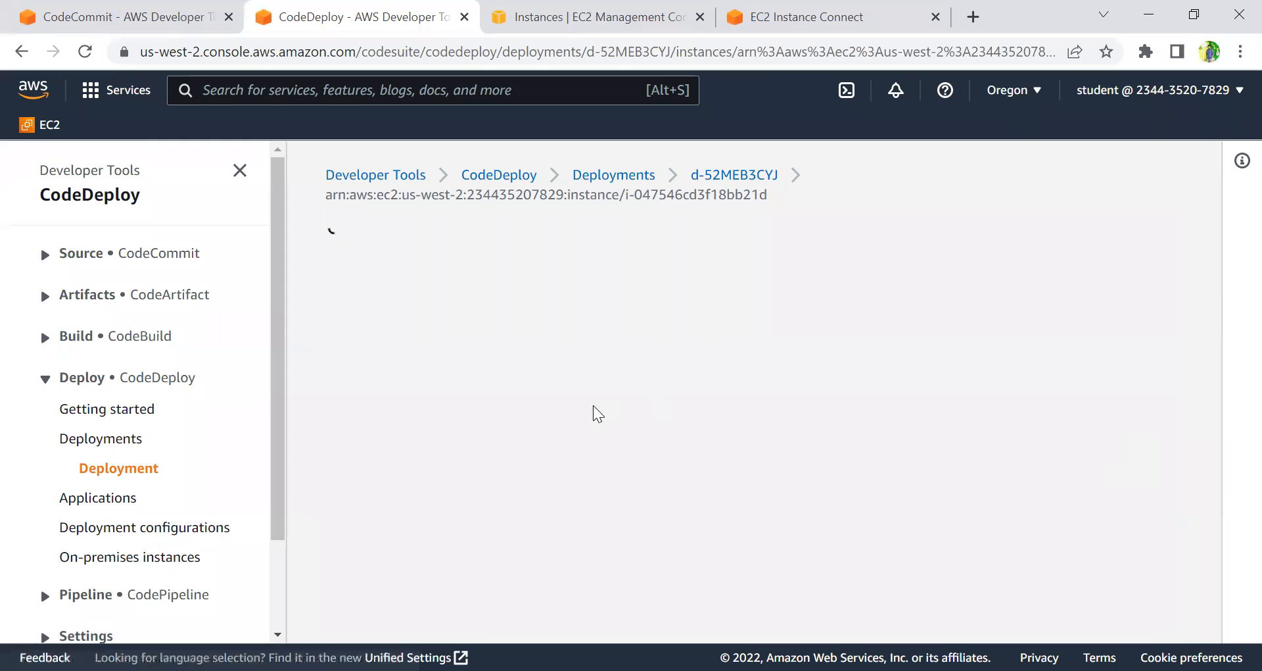
# Step: Review the second replacement instance's lifecycle events from ApplicationStop through AfterAllowTraffic
pyautogui.scroll(-6, 585, 475)
pyautogui.scroll(-4, 585, 475)
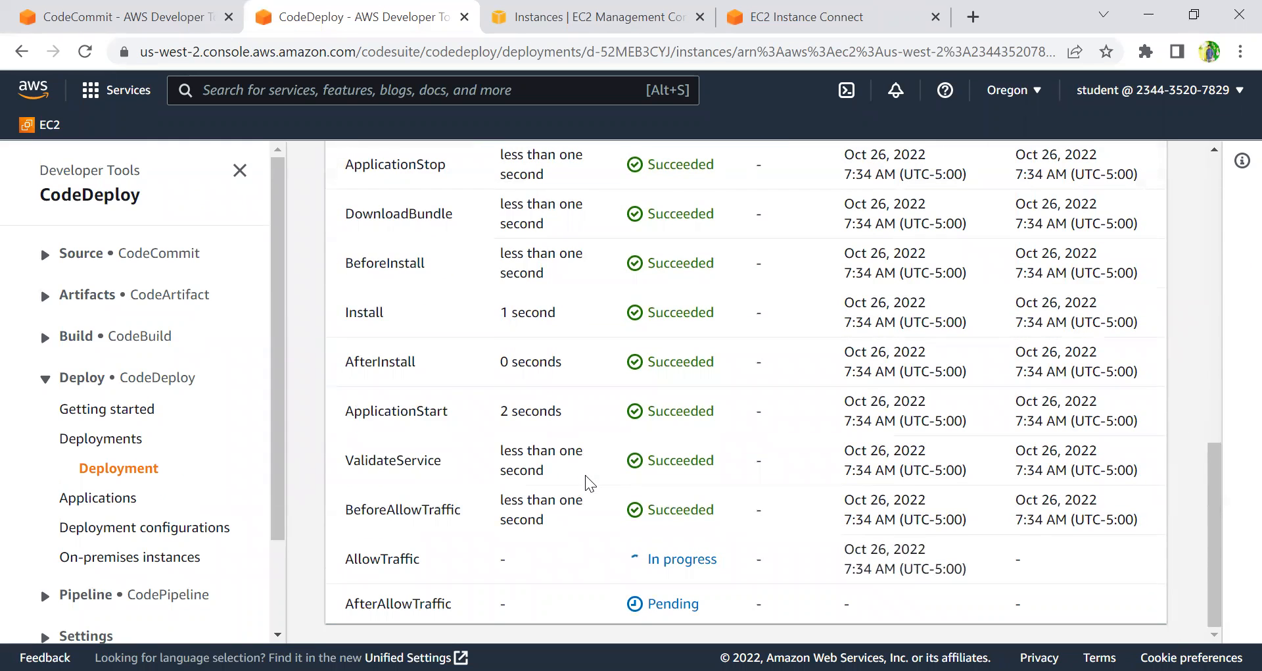
pyautogui.scroll(10, 585, 477)
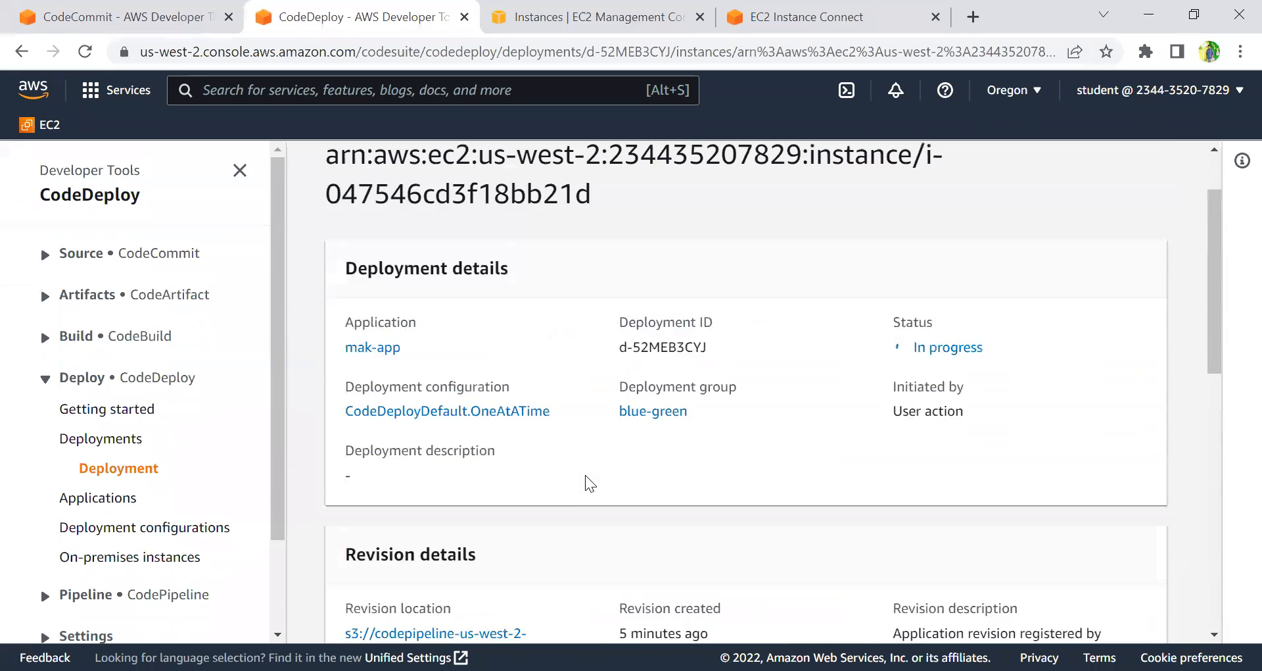
# Step: Return to the deployment overview and check step 3, rerouting traffic to the replacement instances
pyautogui.click(734, 174)
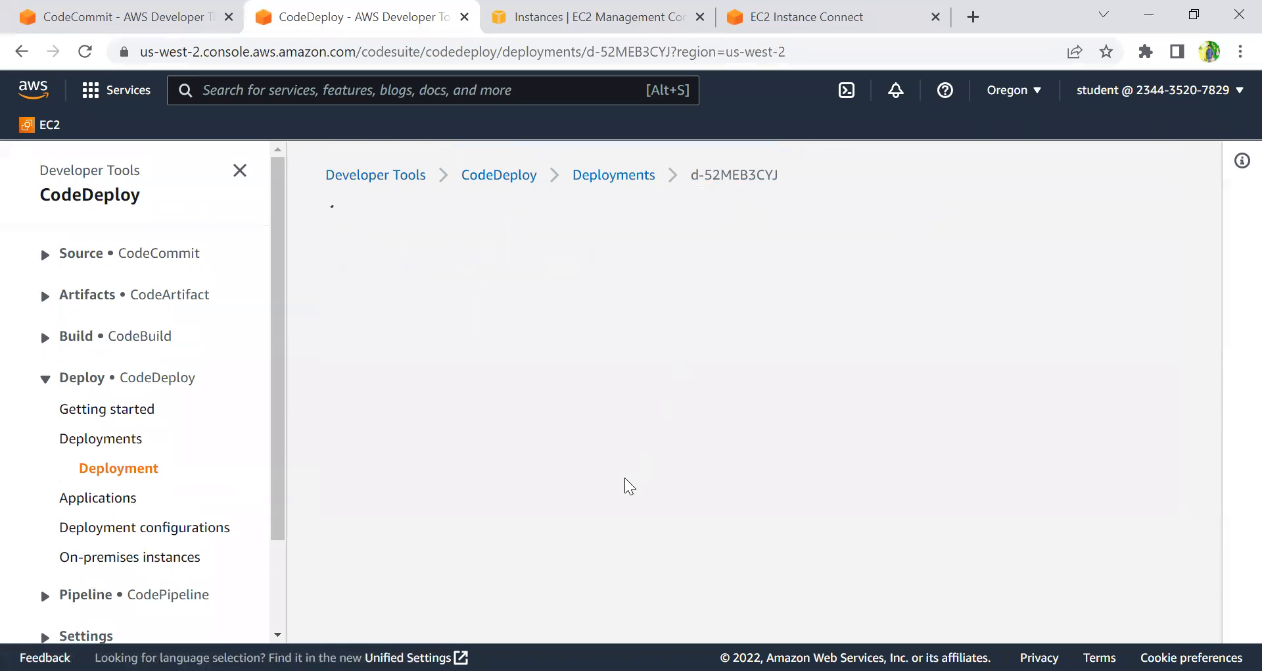
pyautogui.scroll(-1, 625, 479)
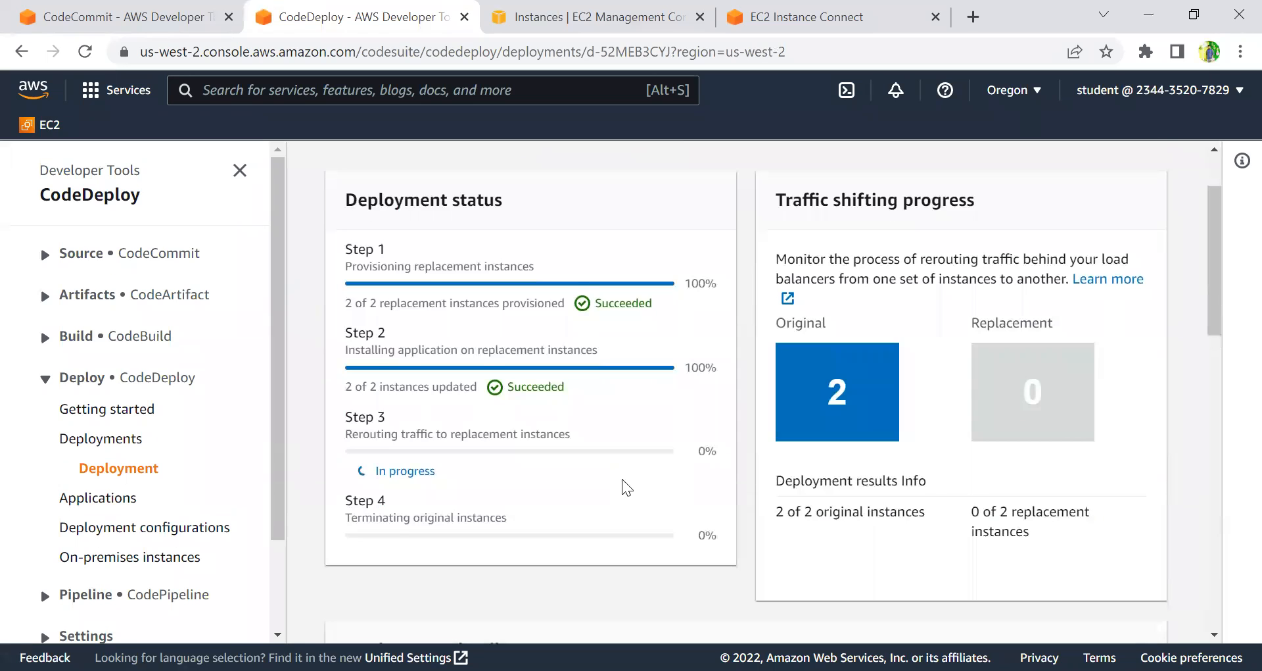
pyautogui.moveTo(353, 430); pyautogui.dragTo(565, 432)
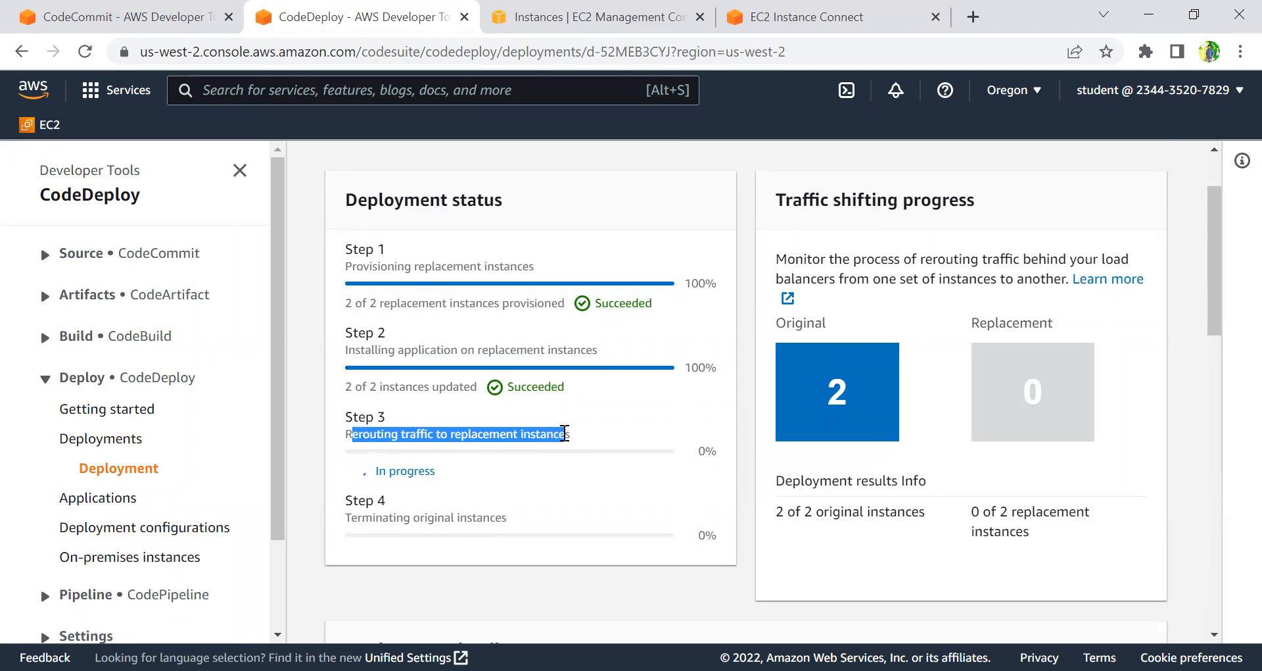
pyautogui.click(526, 435)
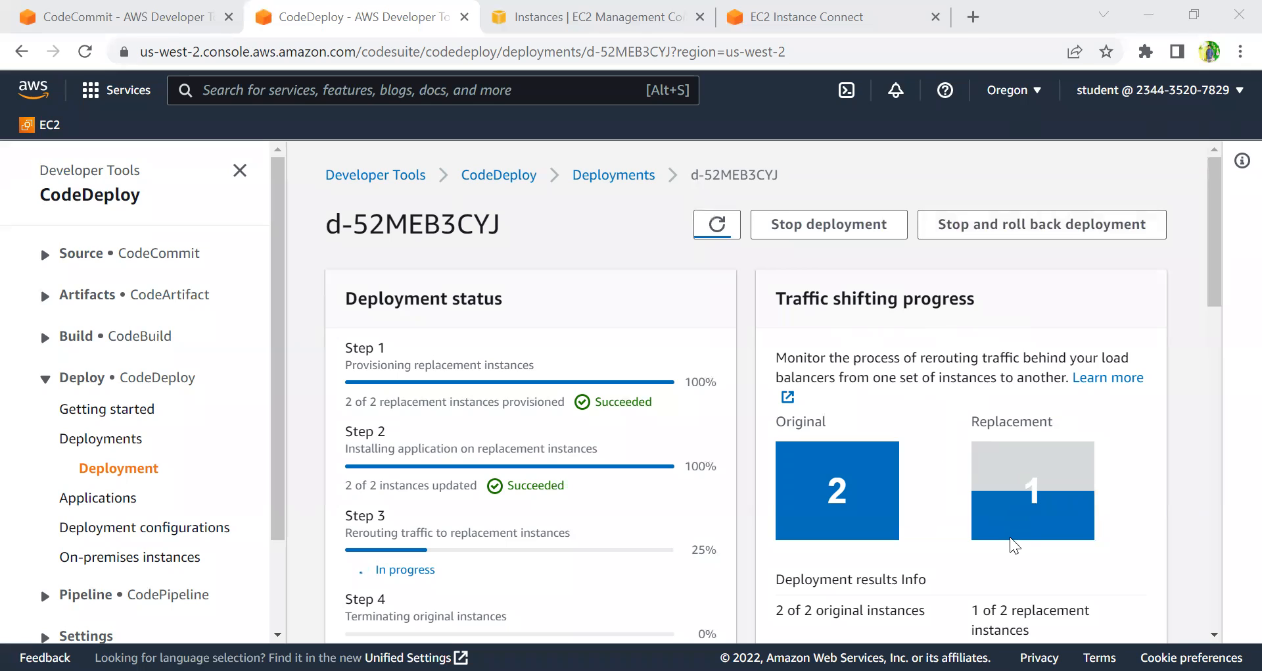
# Step: Examine the traffic shifting progress and the status of the replacement instances in the deployment lifecycle events
pyautogui.scroll(-1, 1016, 526)
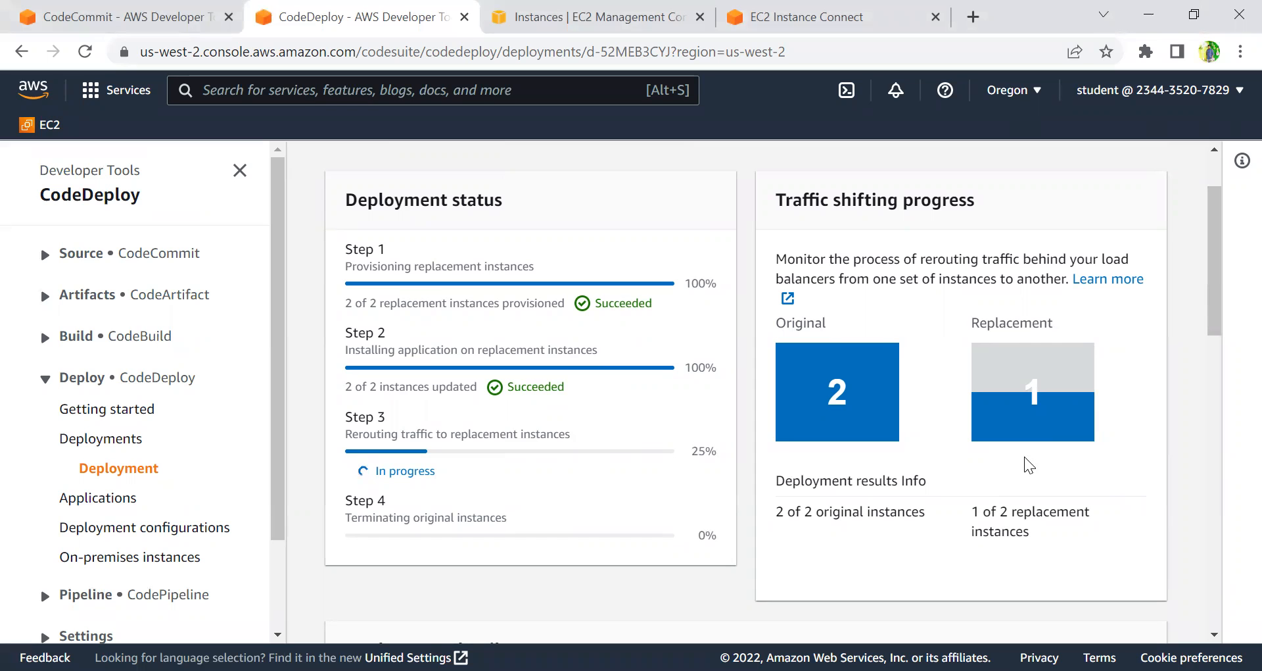
pyautogui.scroll(-10, 872, 513)
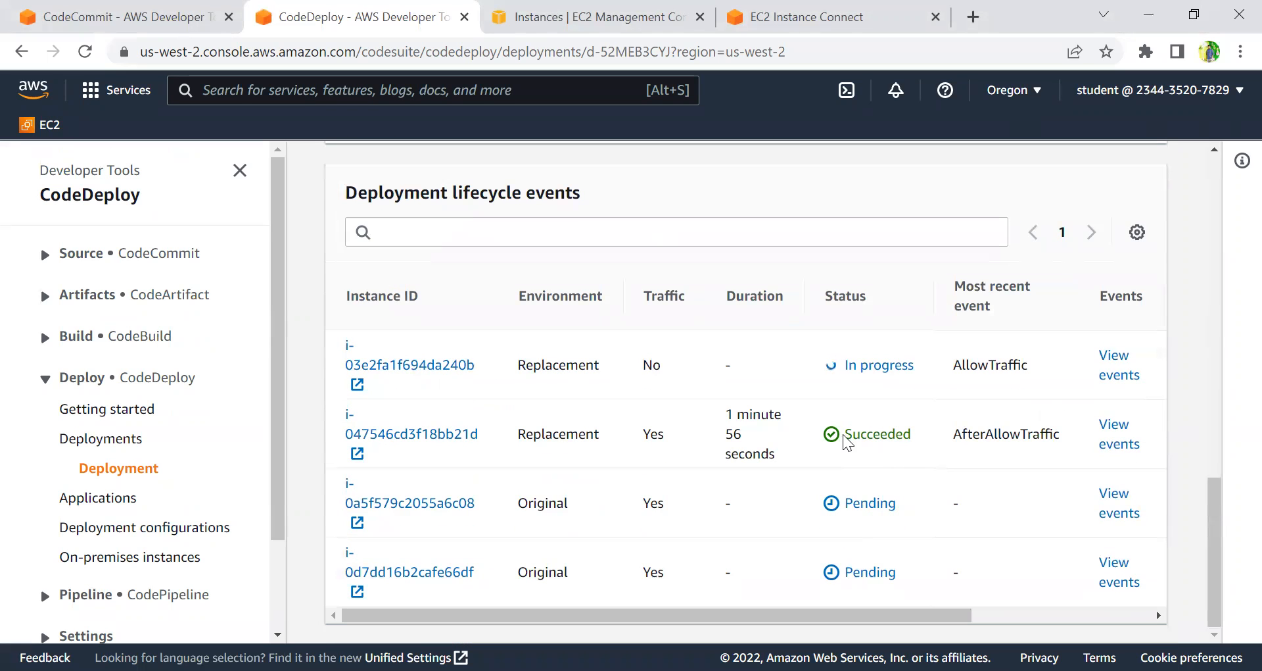
pyautogui.moveTo(846, 434); pyautogui.dragTo(906, 434)
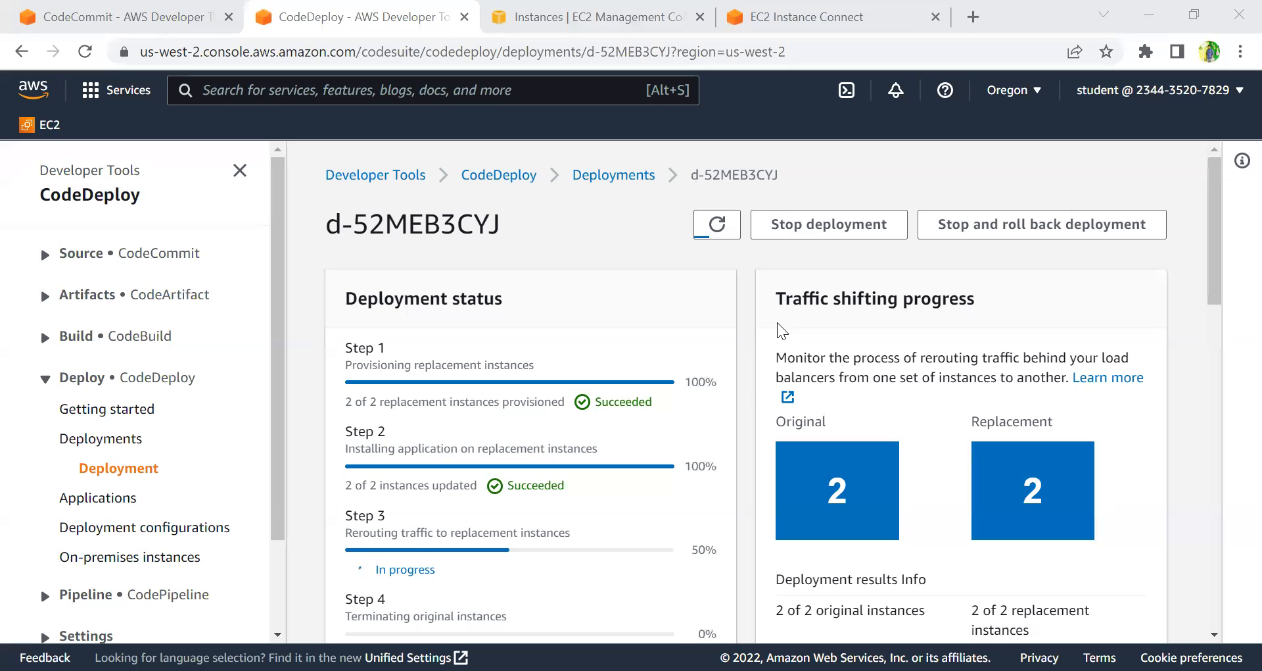
# Step: Recheck the traffic shift and compare the Traffic values of replacement and original instances in the lifecycle events
pyautogui.scroll(-1, 1011, 483)
pyautogui.scroll(-1, 1011, 489)
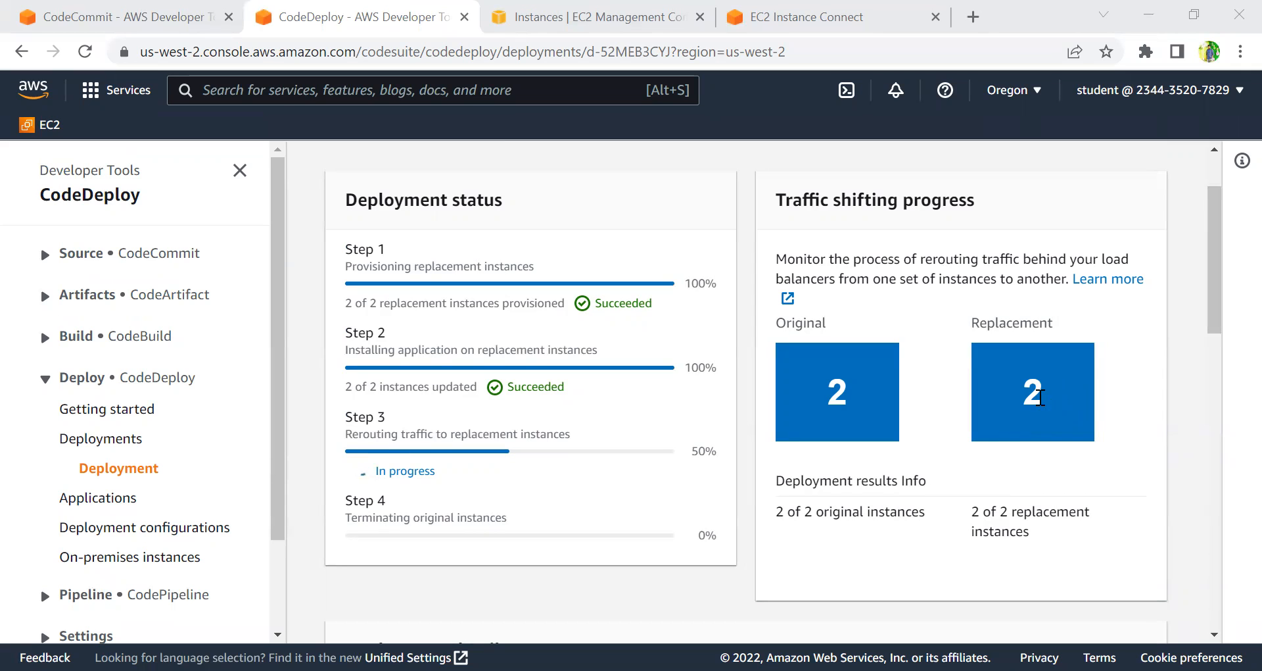
pyautogui.scroll(-10, 745, 530)
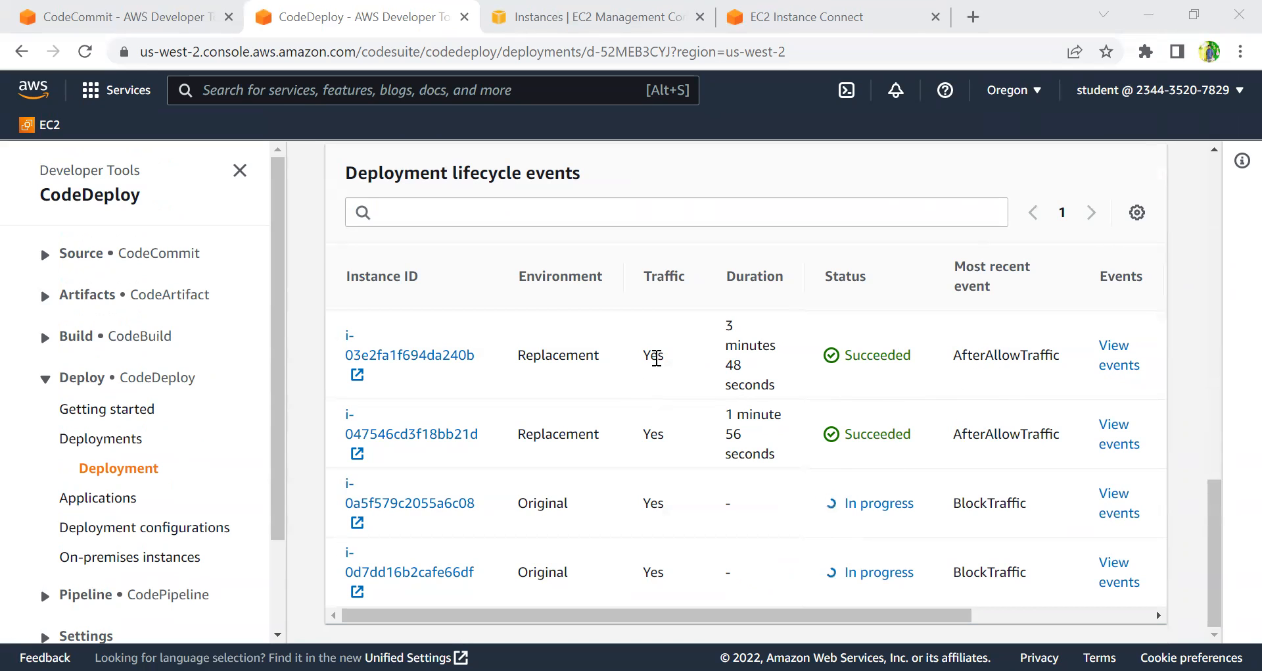
pyautogui.moveTo(649, 355); pyautogui.dragTo(658, 355)
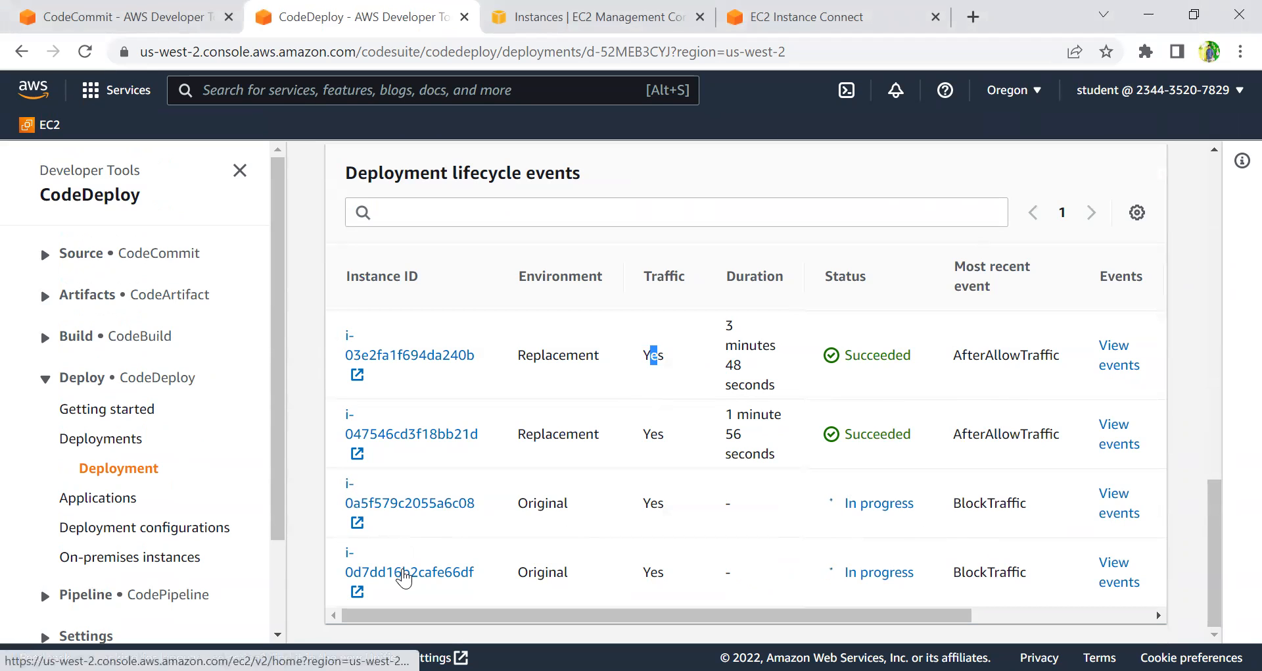
pyautogui.scroll(1, 429, 511)
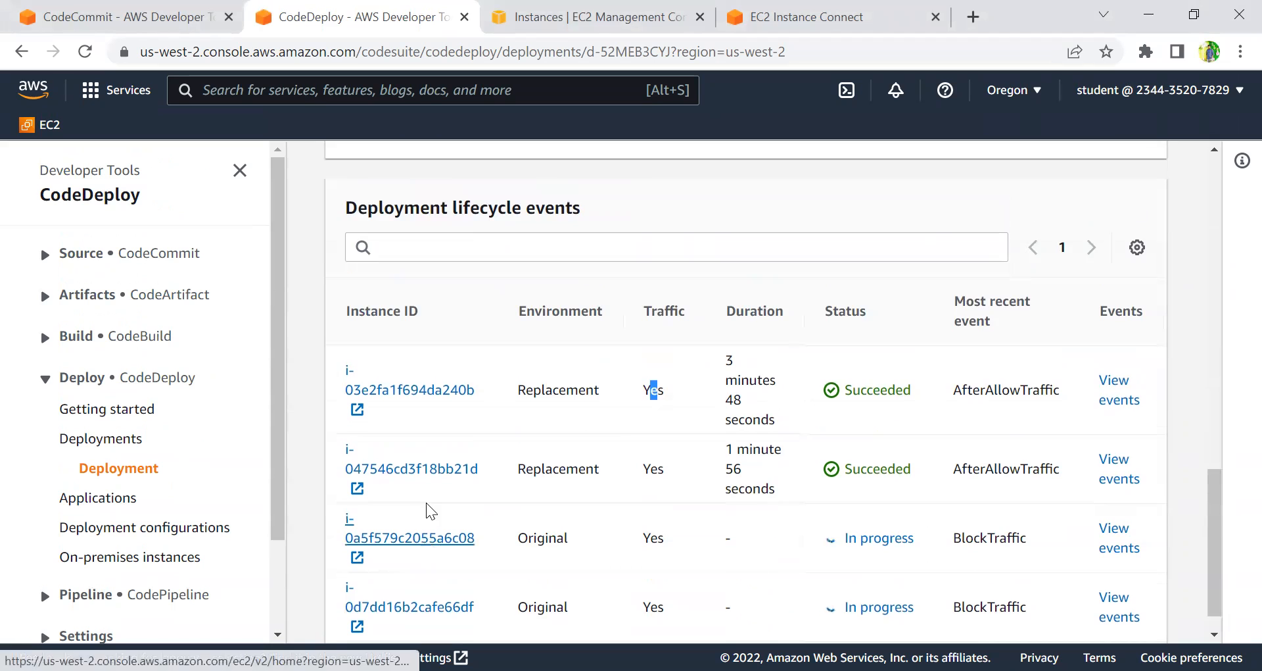
# Step: Check step 4, terminating original instances, alongside the traffic shifting results for original and replacement instances
pyautogui.scroll(10, 429, 511)
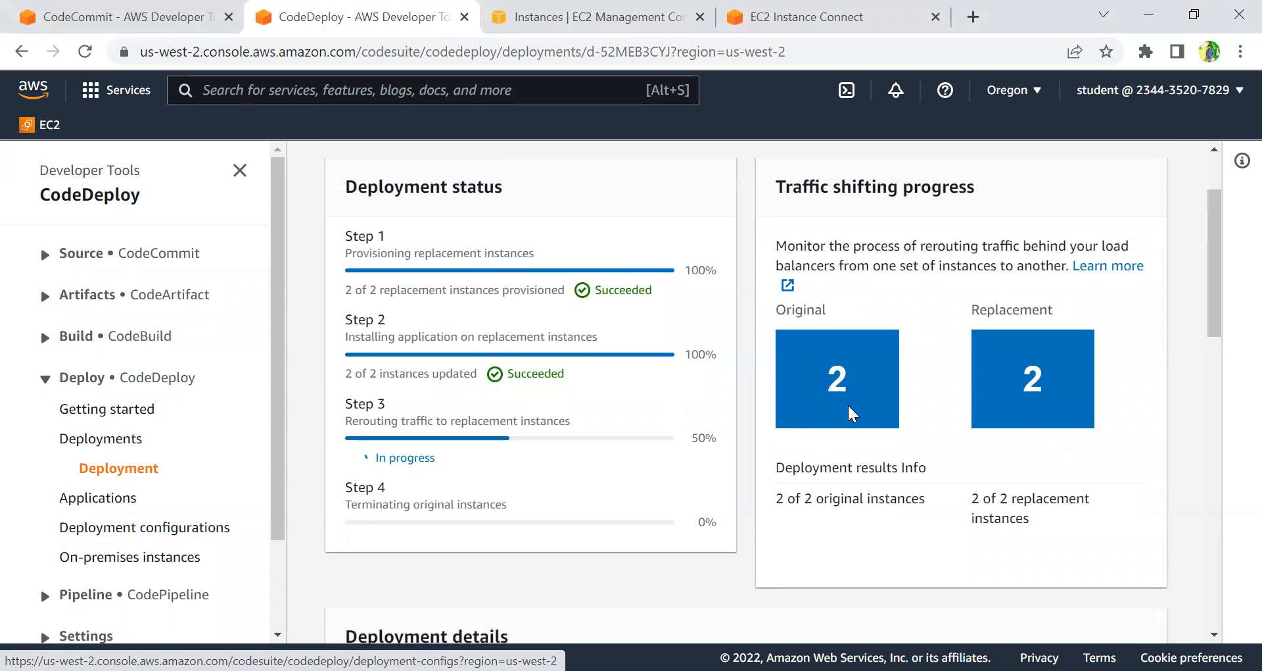
pyautogui.moveTo(347, 486); pyautogui.dragTo(402, 490)
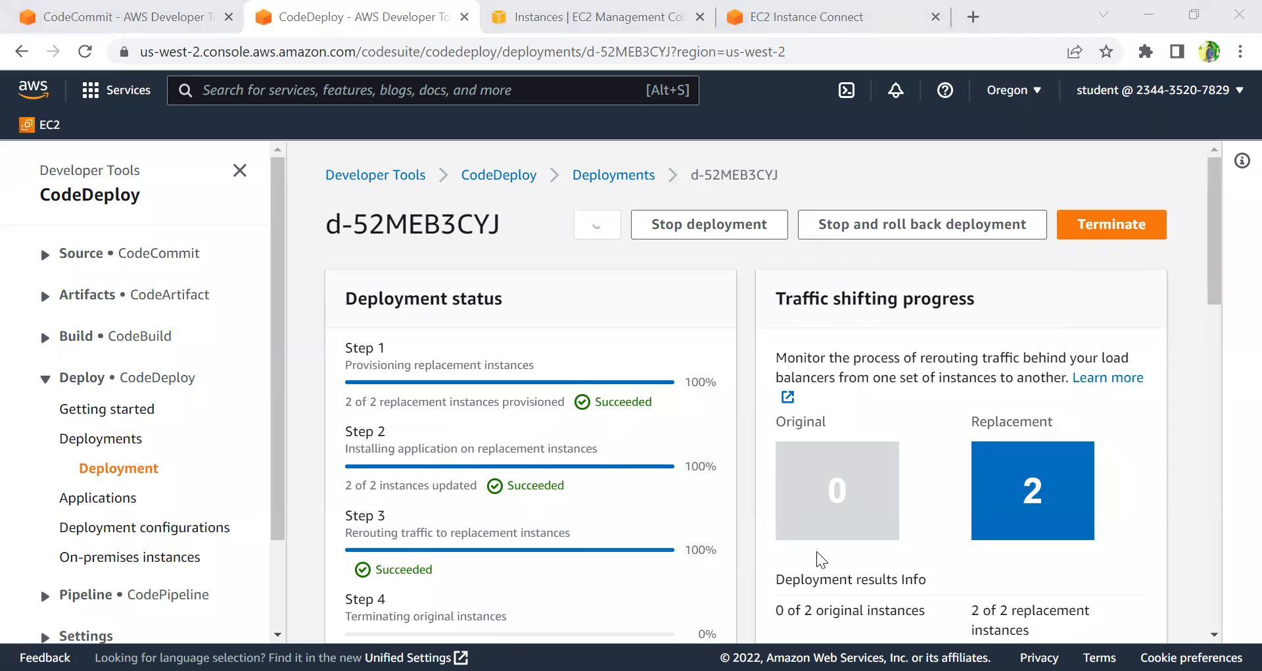
pyautogui.scroll(-4, 817, 551)
pyautogui.scroll(2, 815, 551)
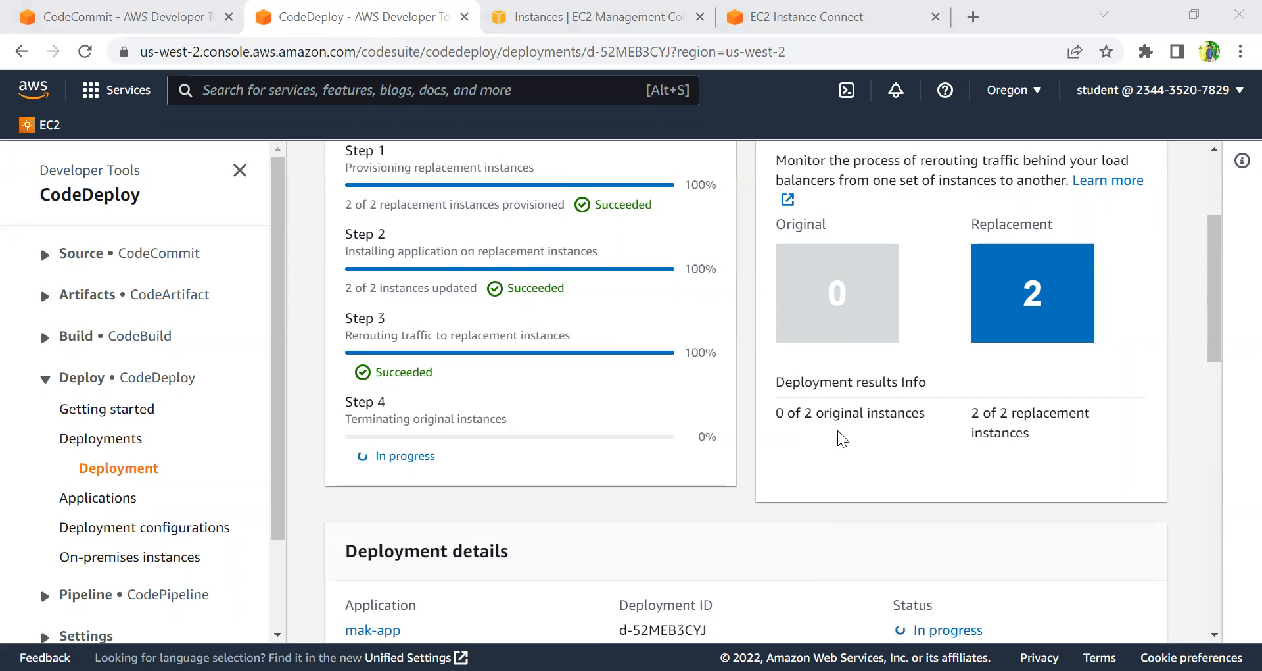
pyautogui.scroll(3, 839, 447)
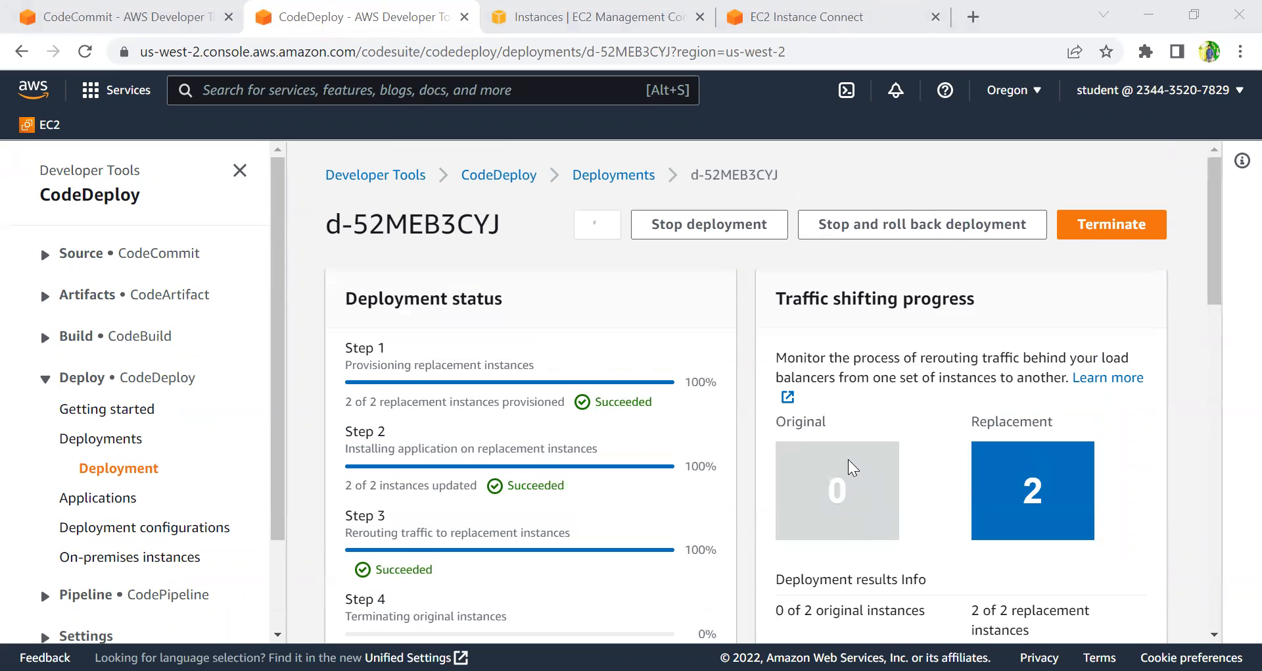
# Step: Inspect the original instances' traffic, status and most recent events in the lifecycle events, and recheck the overall deployment status
pyautogui.scroll(-3, 738, 513)
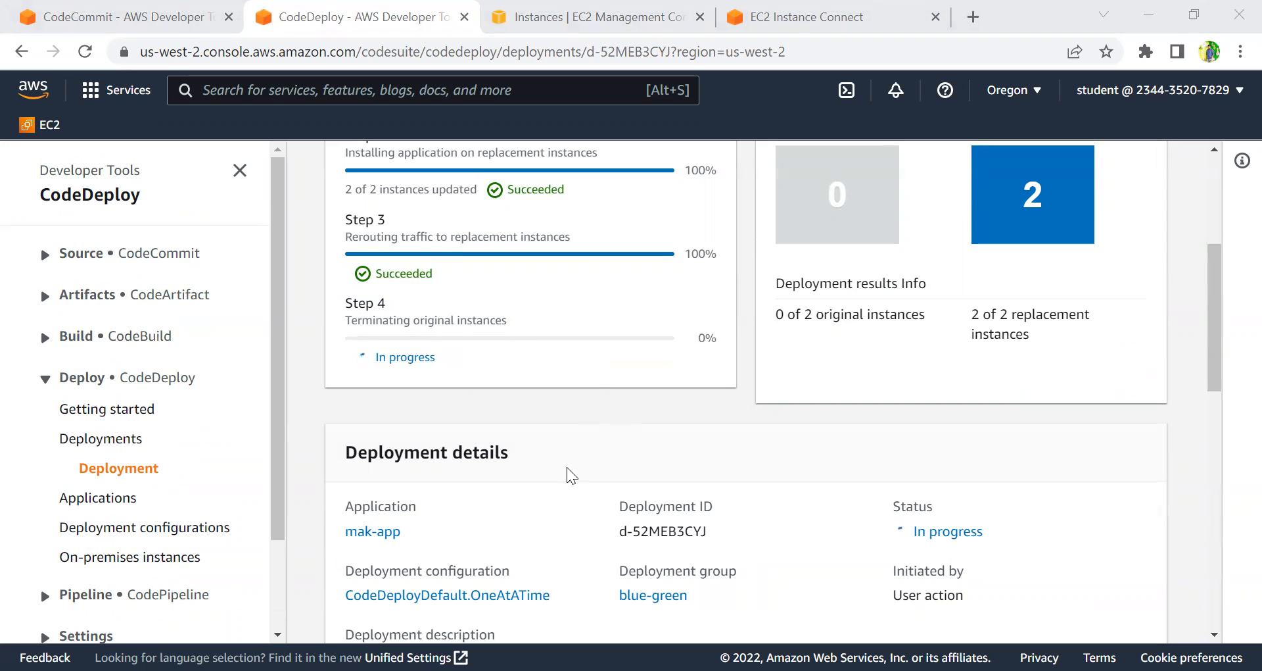
pyautogui.scroll(-6, 565, 473)
pyautogui.scroll(-3, 567, 490)
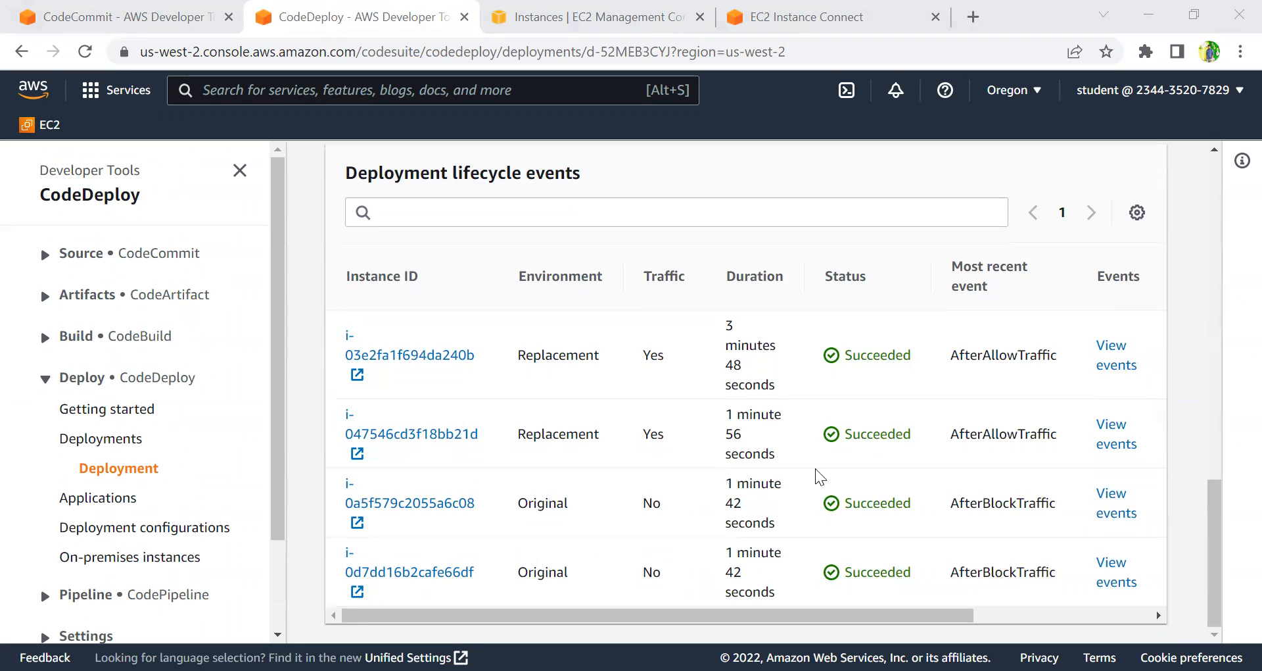
pyautogui.scroll(10, 853, 524)
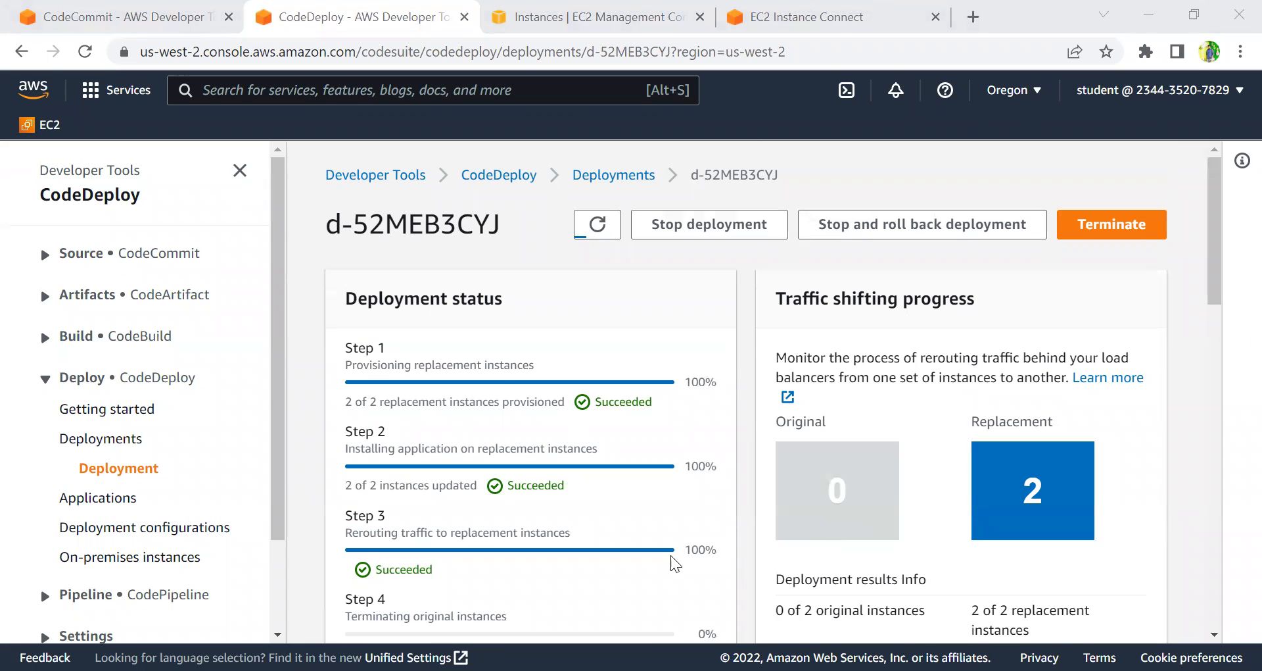
pyautogui.scroll(-3, 626, 566)
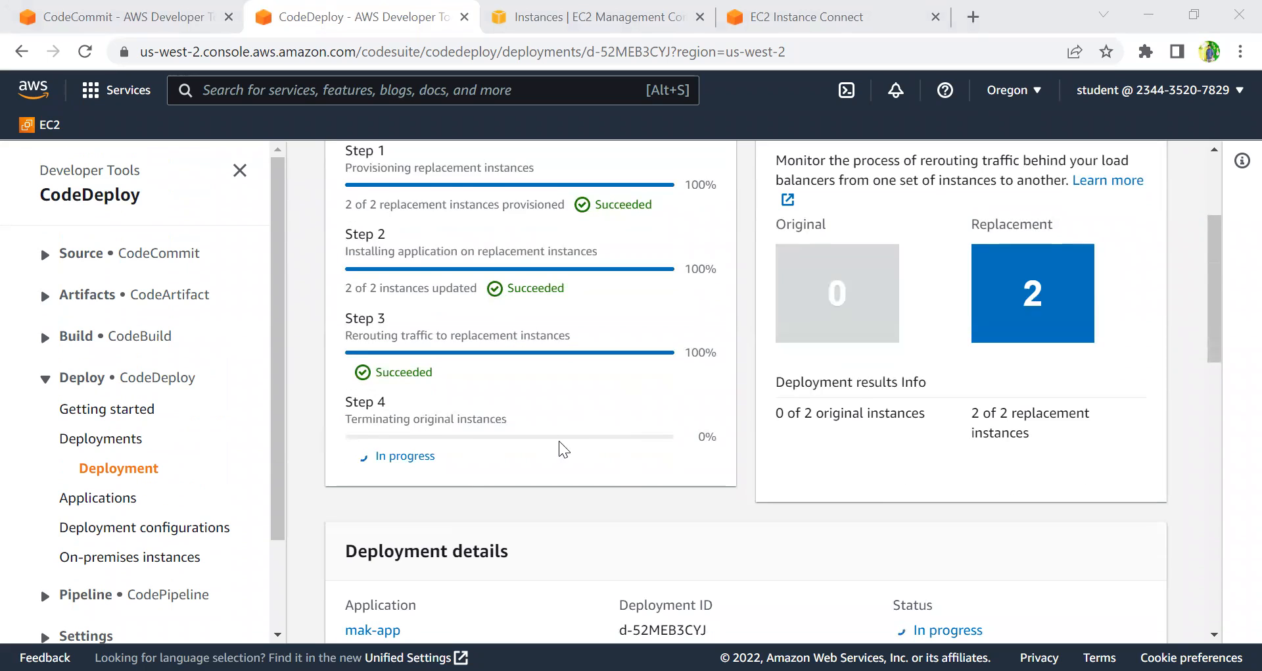
pyautogui.scroll(3, 889, 492)
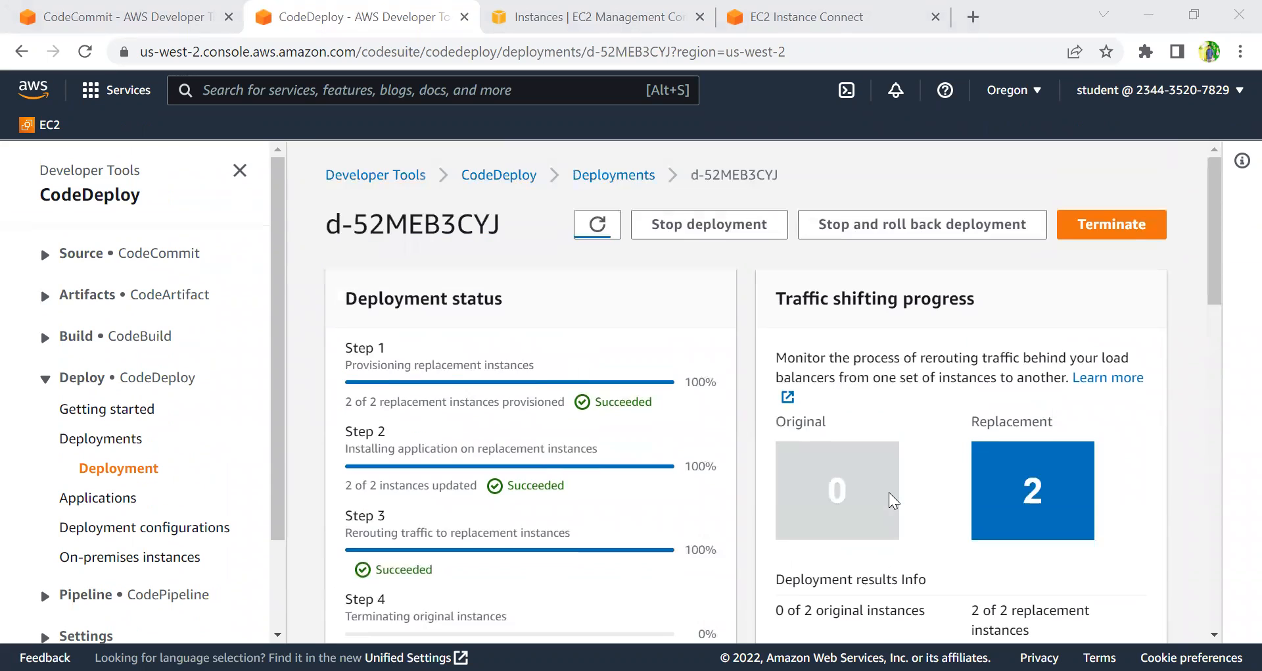